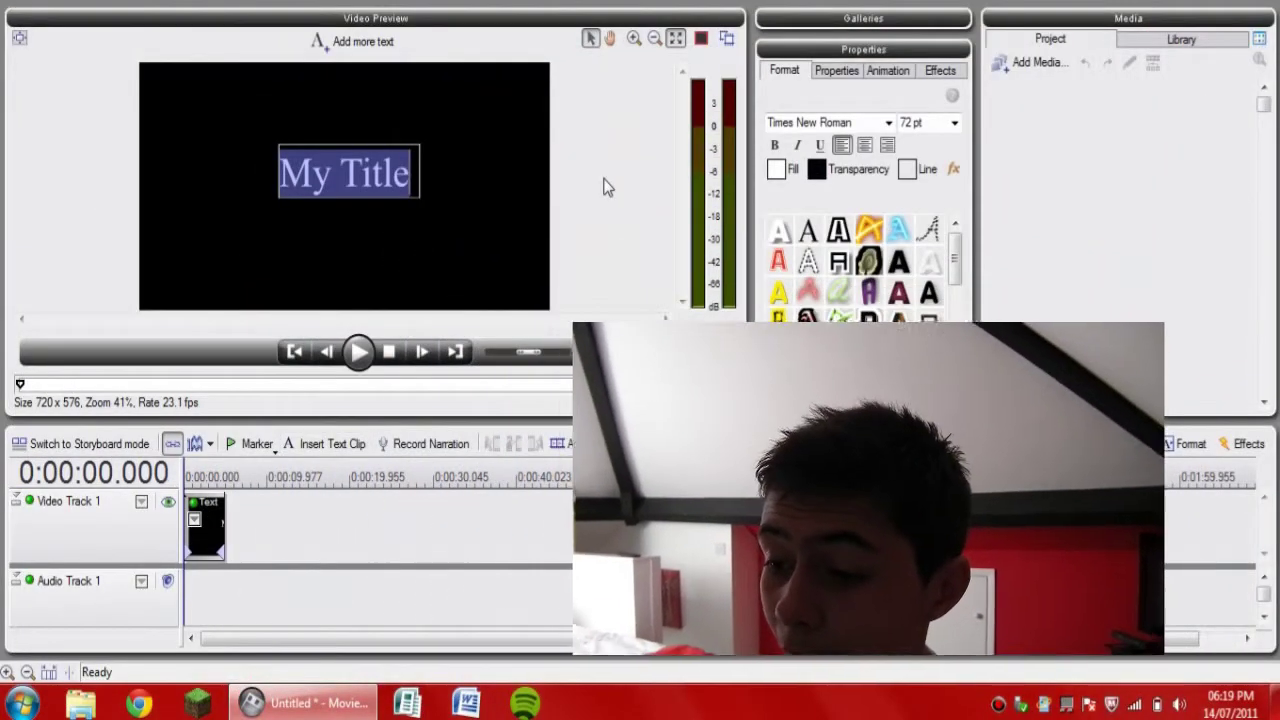
Give the title a bold outlined style and set its font to Ultra Serif SF.
{"action": "left_click", "coordinate": [838, 232]}
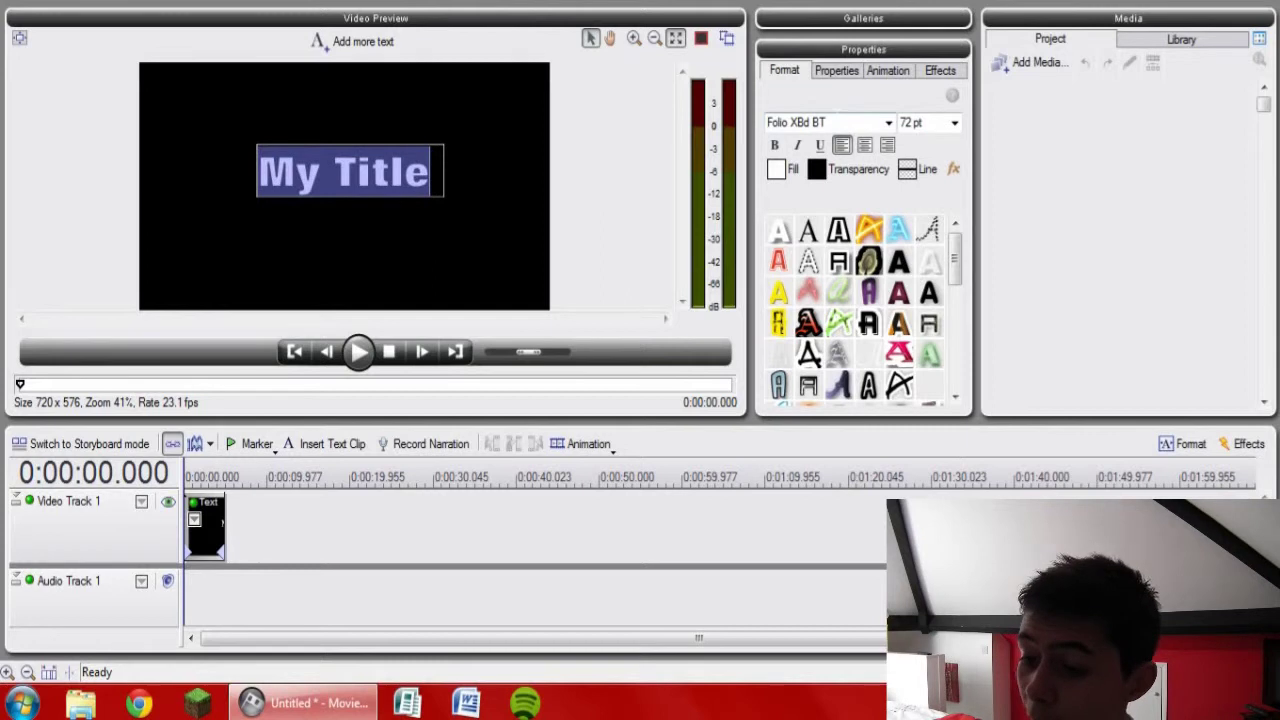
{"action": "left_click", "coordinate": [826, 122]}
{"action": "key", "text": "BackSpace"}
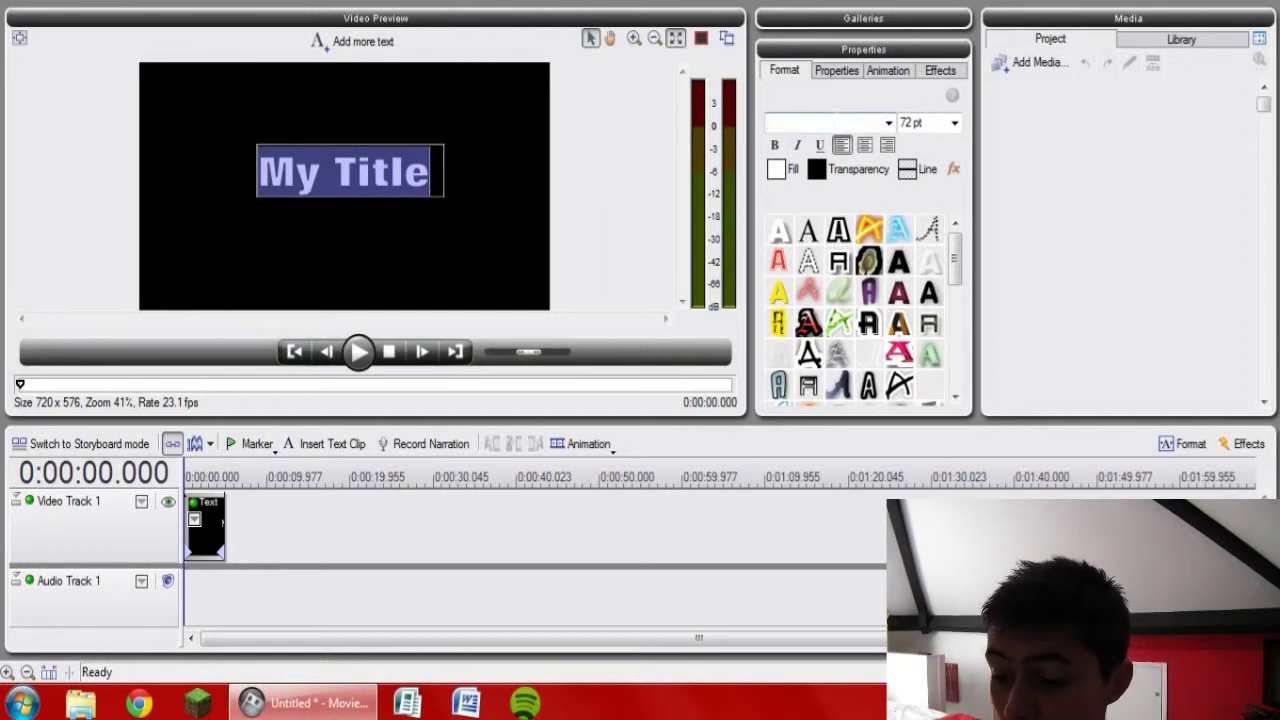
{"action": "type", "text": "ulatra serif sf"}
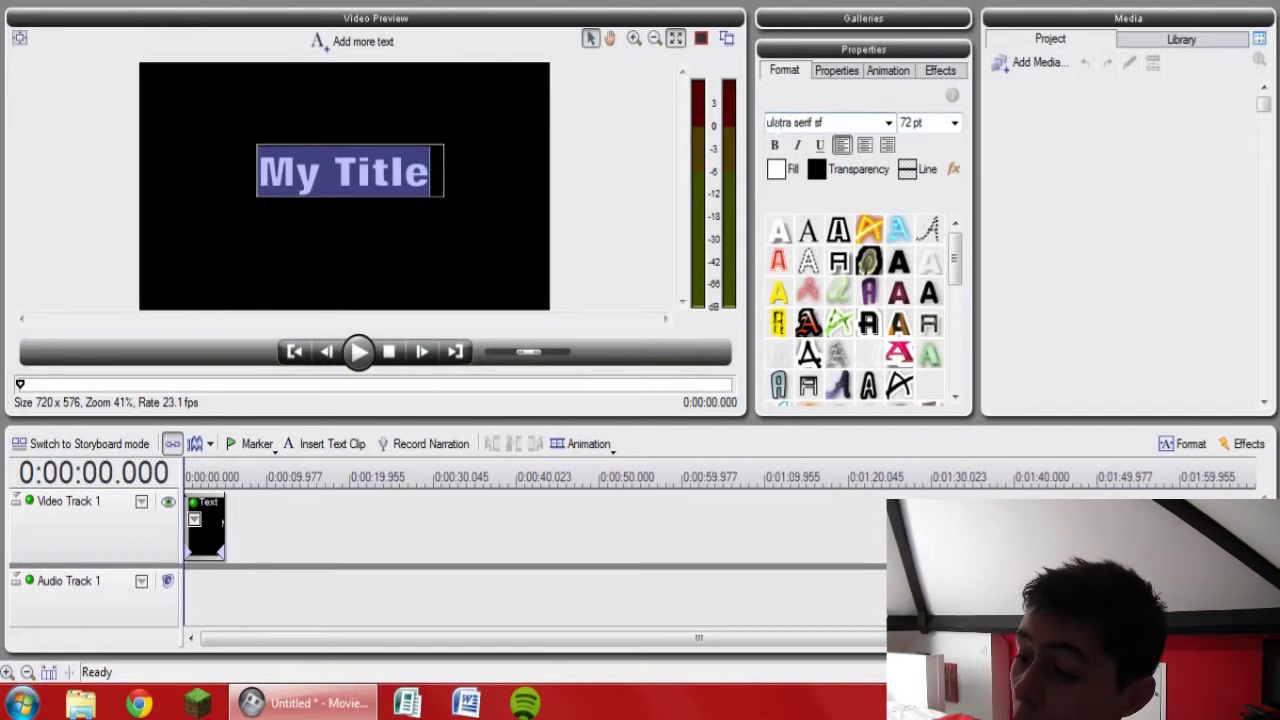
{"action": "key", "text": "Return"}
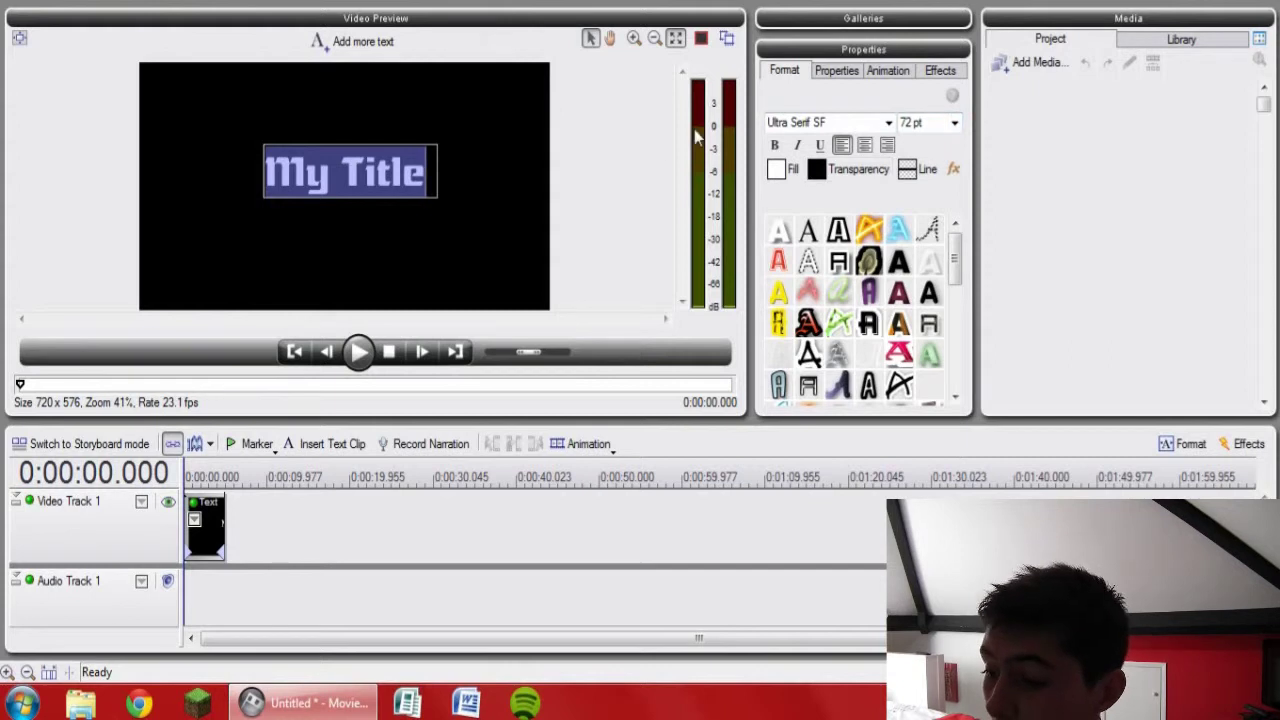
Fill the title lettering with solid red.
{"action": "left_click", "coordinate": [777, 169]}
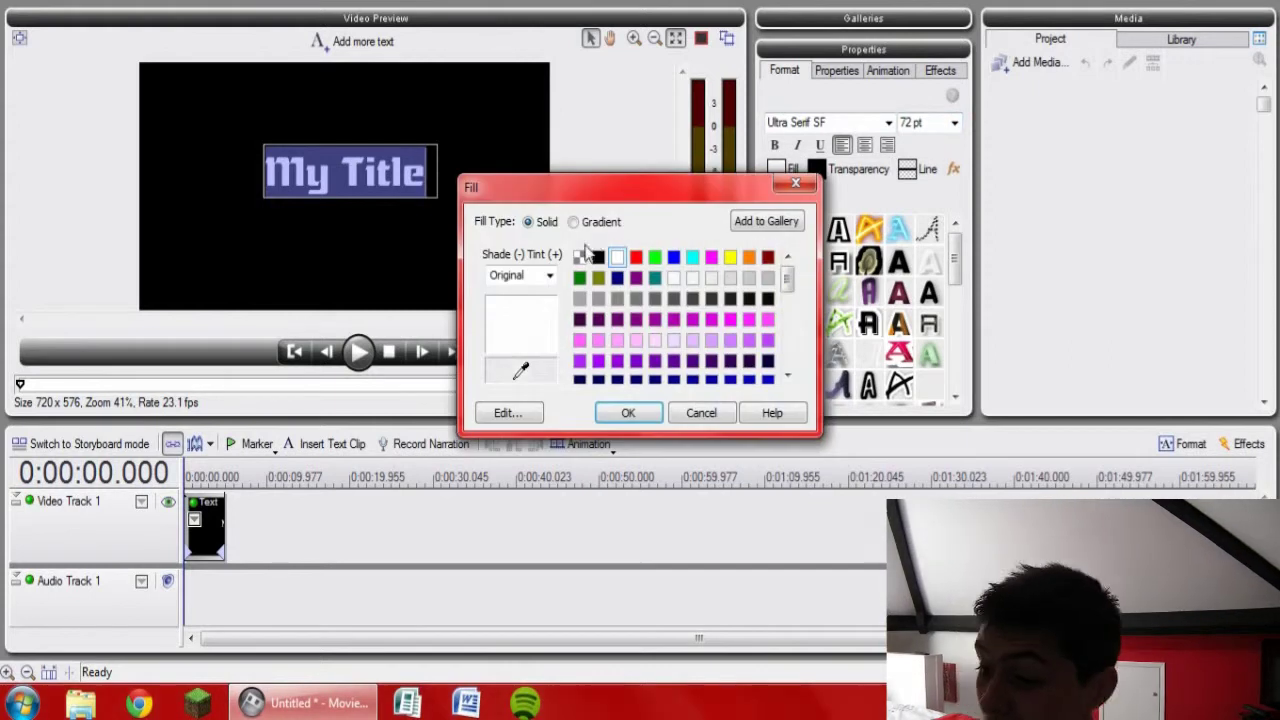
{"action": "left_click", "coordinate": [636, 257]}
{"action": "left_click", "coordinate": [630, 413]}
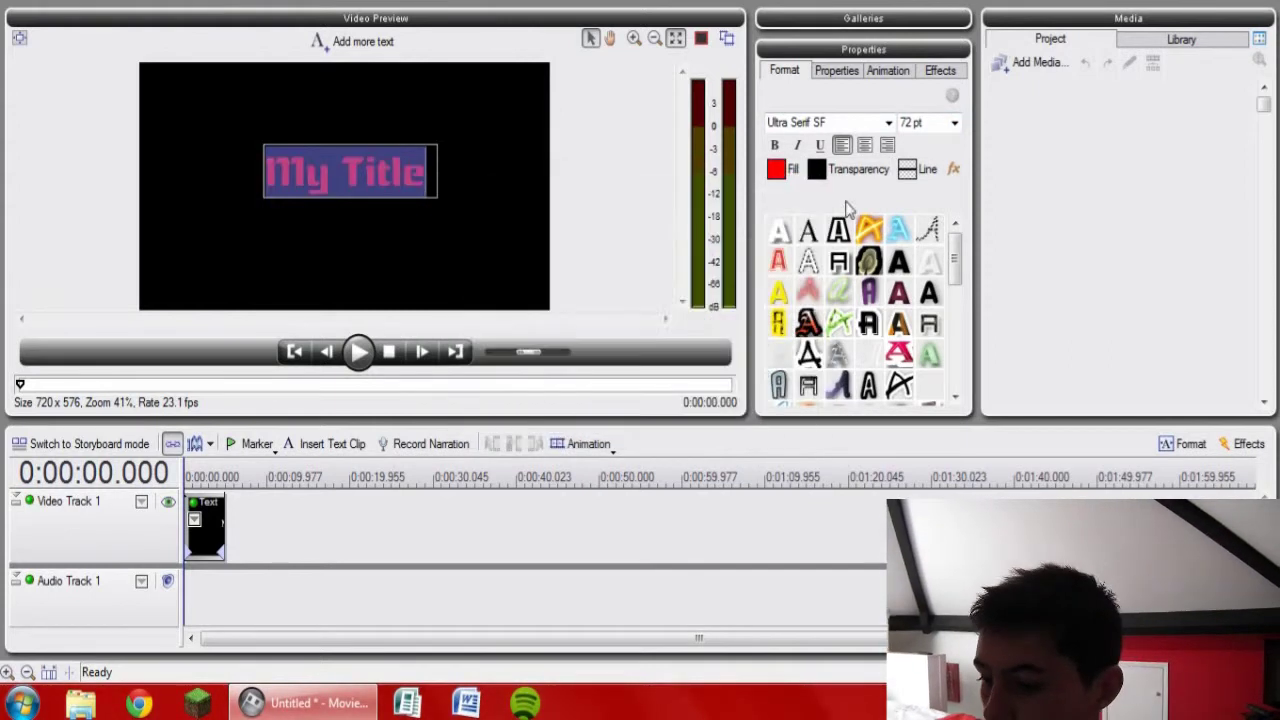
Replace the solid fill with a red gradient fill.
{"action": "left_click", "coordinate": [796, 172]}
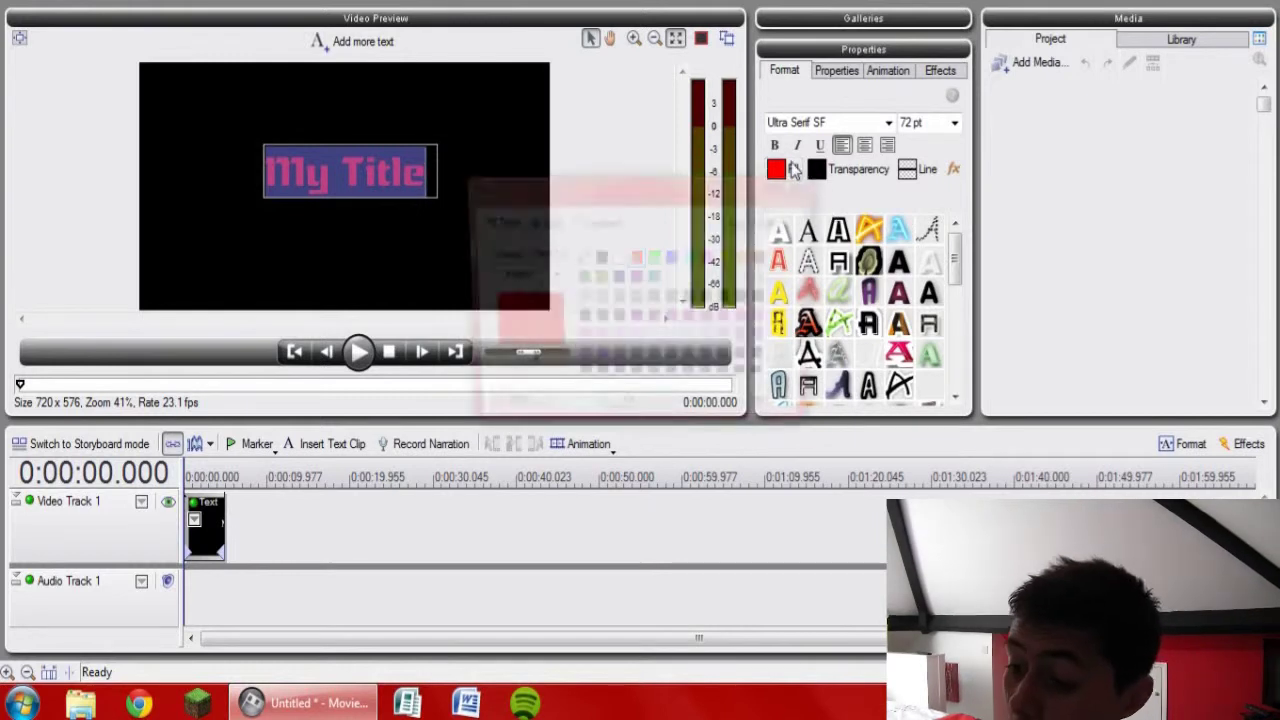
{"action": "left_click", "coordinate": [573, 222]}
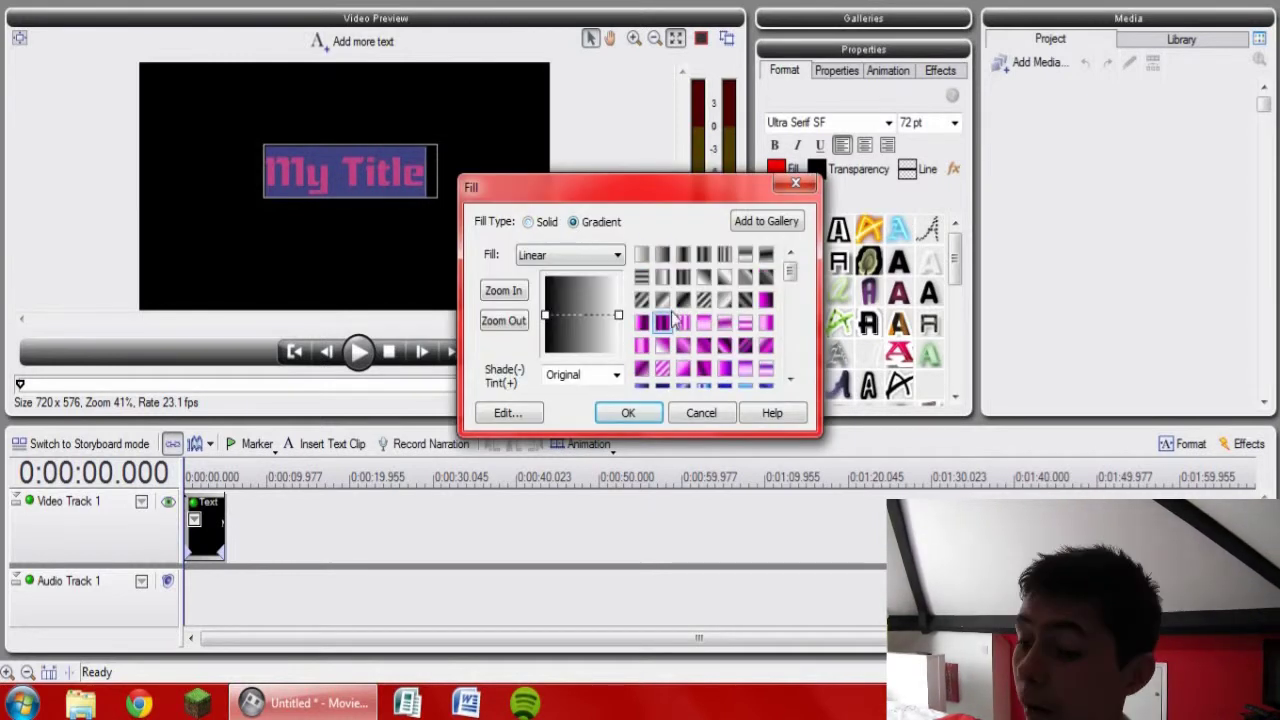
{"action": "left_click", "coordinate": [724, 257]}
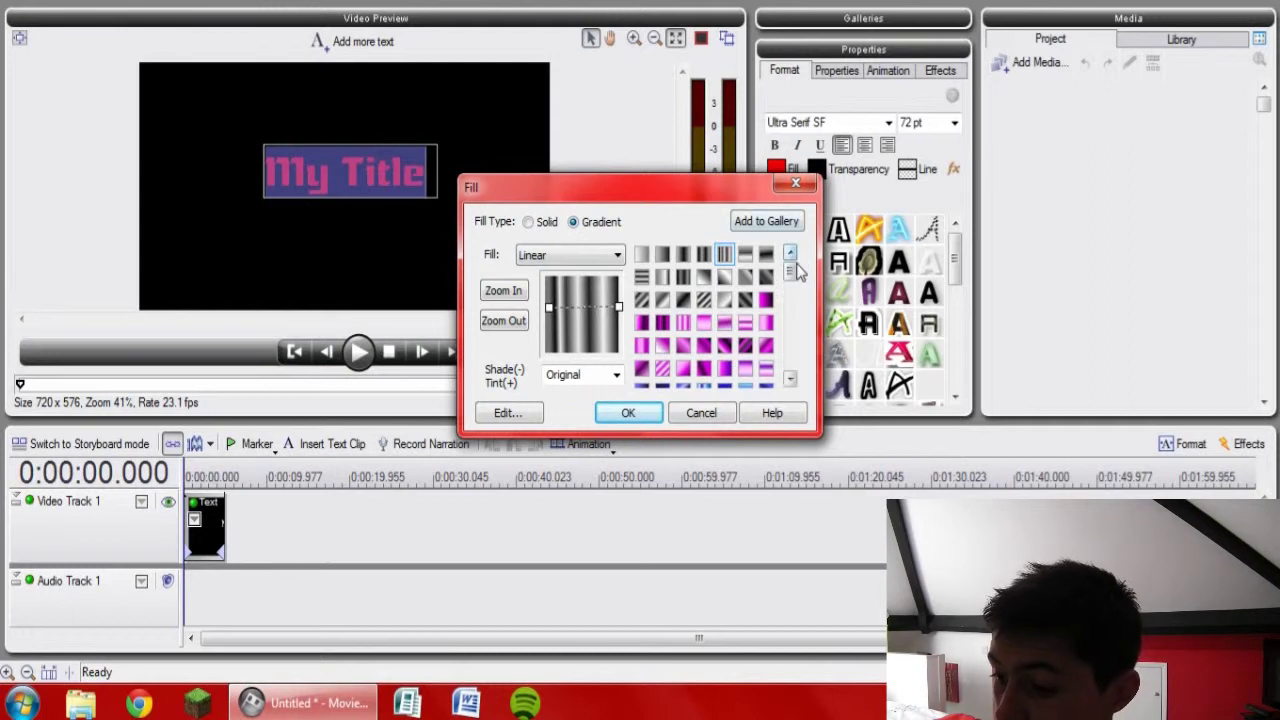
{"action": "left_click_drag", "start_coordinate": [791, 271], "coordinate": [790, 350]}
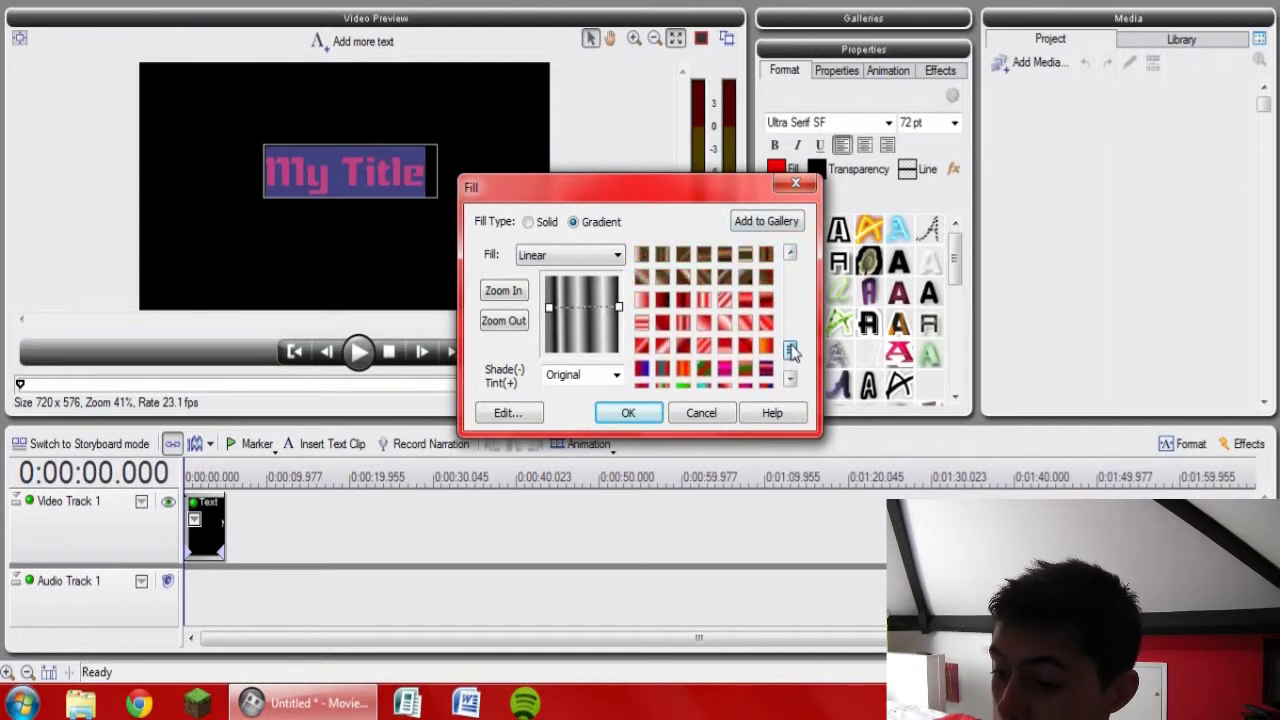
{"action": "left_click", "coordinate": [745, 368]}
{"action": "left_click", "coordinate": [616, 410]}
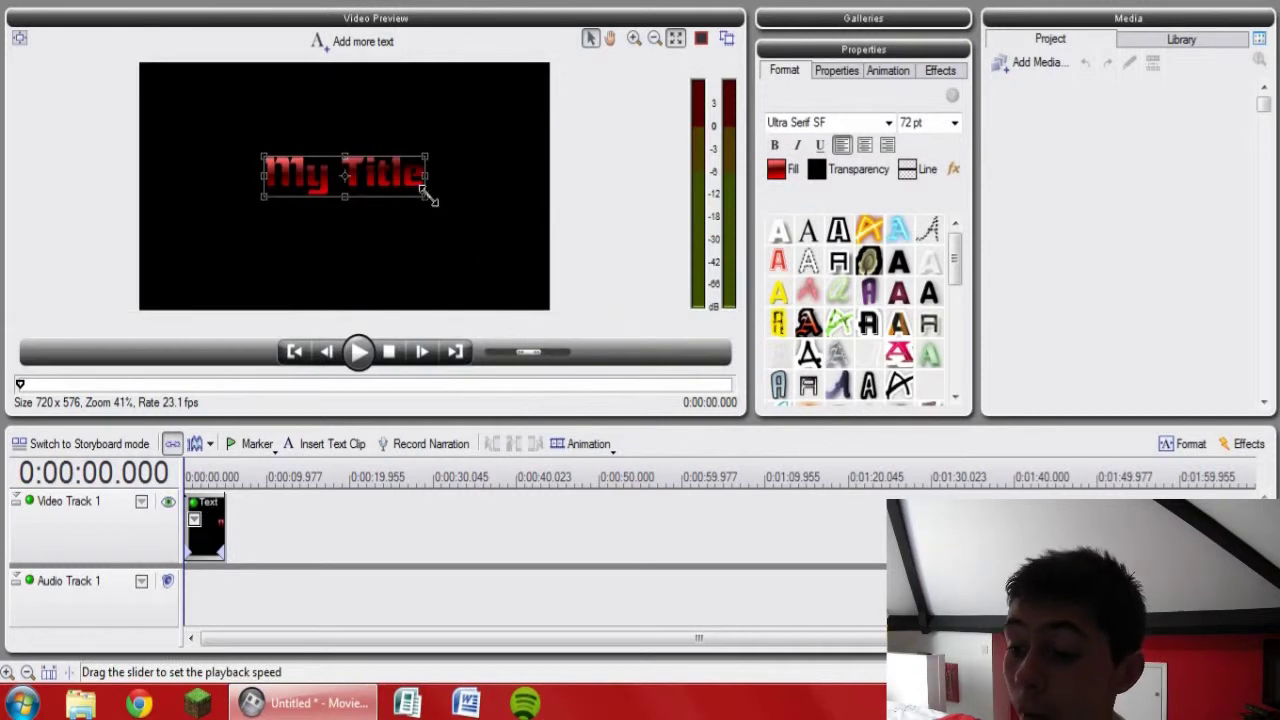
Enlarge the title, raise it in the frame, and retype its text as 'SGP'.
{"action": "mouse_move", "coordinate": [428, 197]}
{"action": "left_mouse_down"}
{"action": "mouse_move", "coordinate": [457, 223]}
{"action": "mouse_move", "coordinate": [461, 209]}
{"action": "left_mouse_up"}
{"action": "left_click_drag", "start_coordinate": [376, 187], "coordinate": [361, 141]}
{"action": "double_click", "coordinate": [396, 160]}
{"action": "key", "text": "BackSpace"}
{"action": "key", "text": "BackSpace"}
{"action": "key", "text": "BackSpace"}
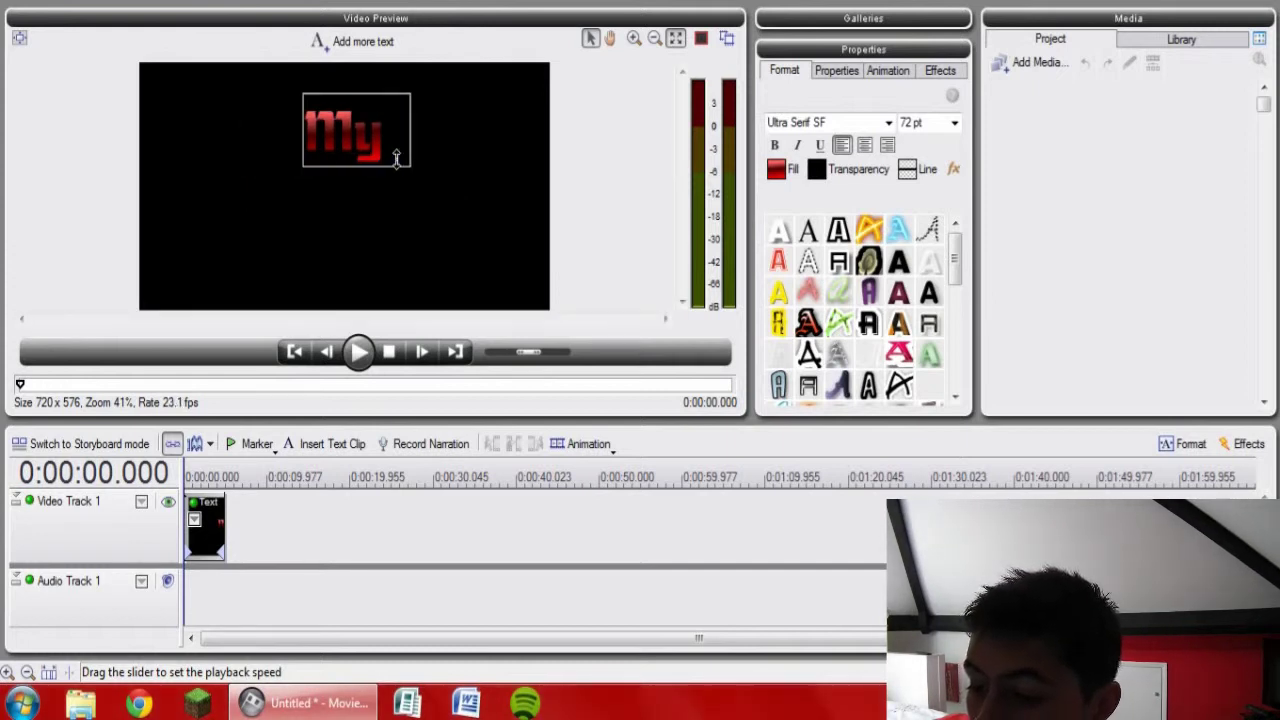
{"action": "type", "text": "S"}
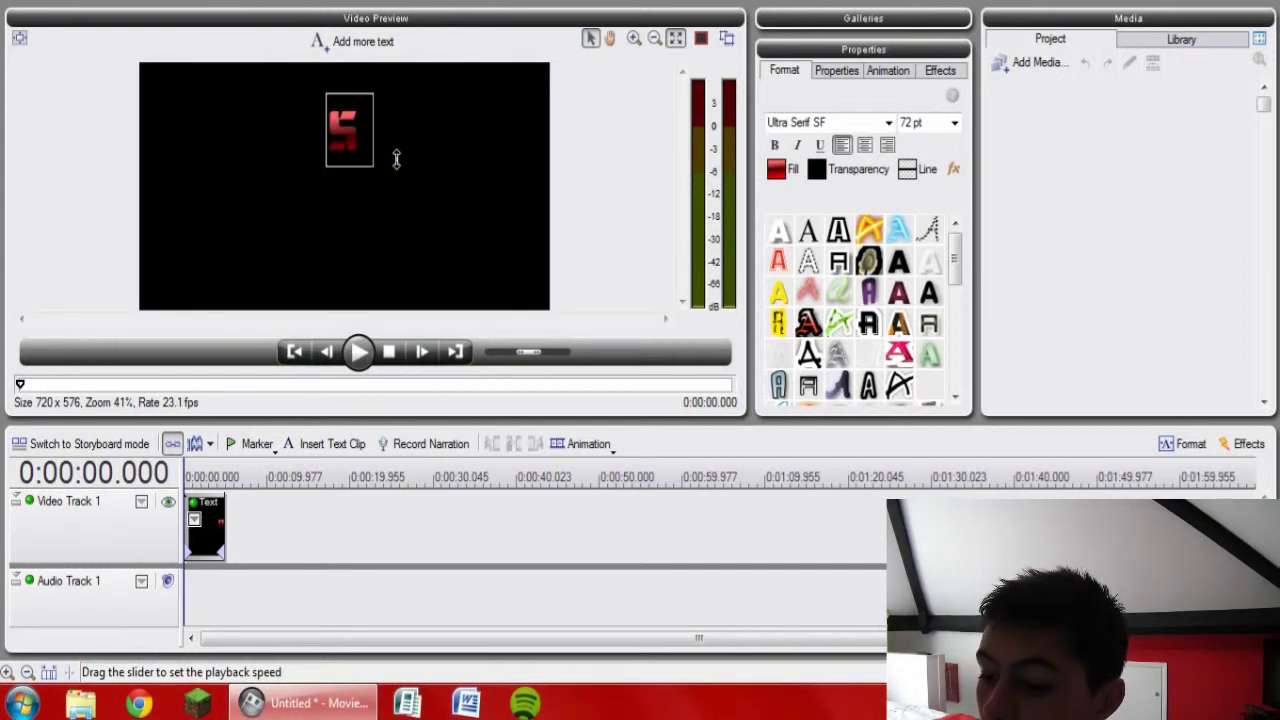
{"action": "type", "text": "GP"}
{"action": "left_click", "coordinate": [393, 230]}
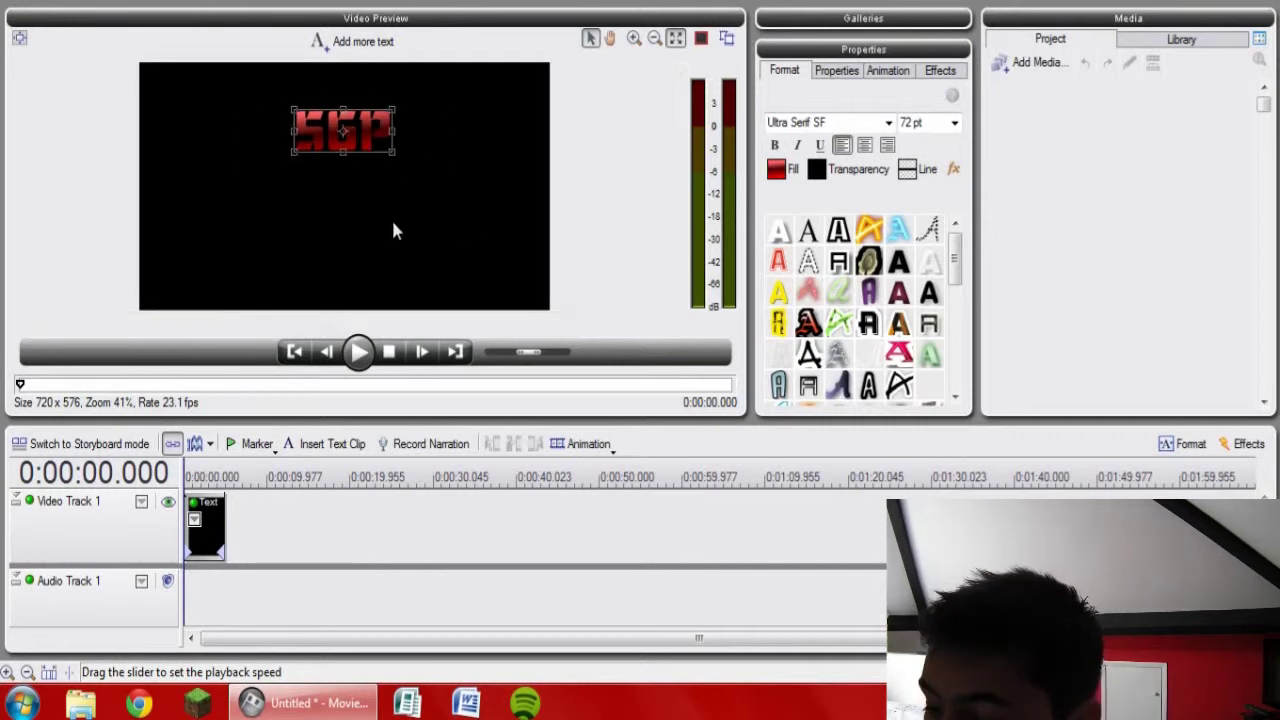
{"action": "left_click", "coordinate": [320, 230]}
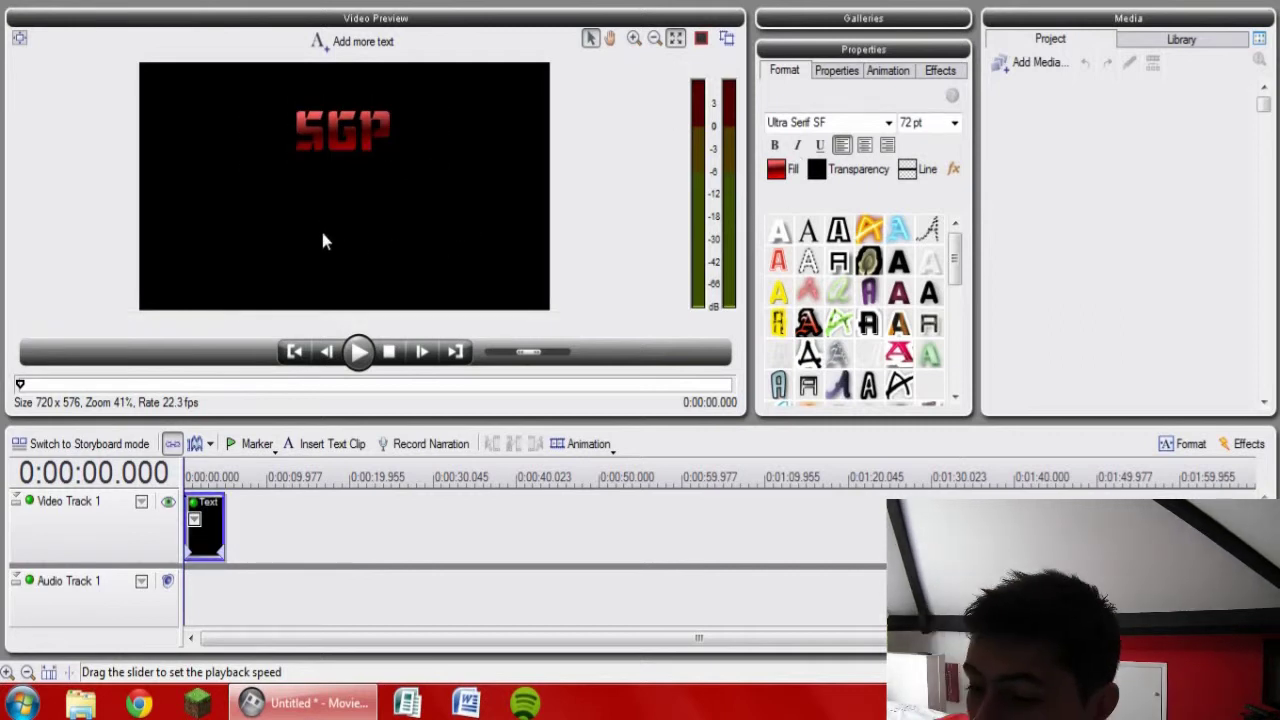
Insert a new Video Track 2 and return the playhead to the timeline start.
{"action": "right_click", "coordinate": [78, 503]}
{"action": "left_click", "coordinate": [138, 383]}
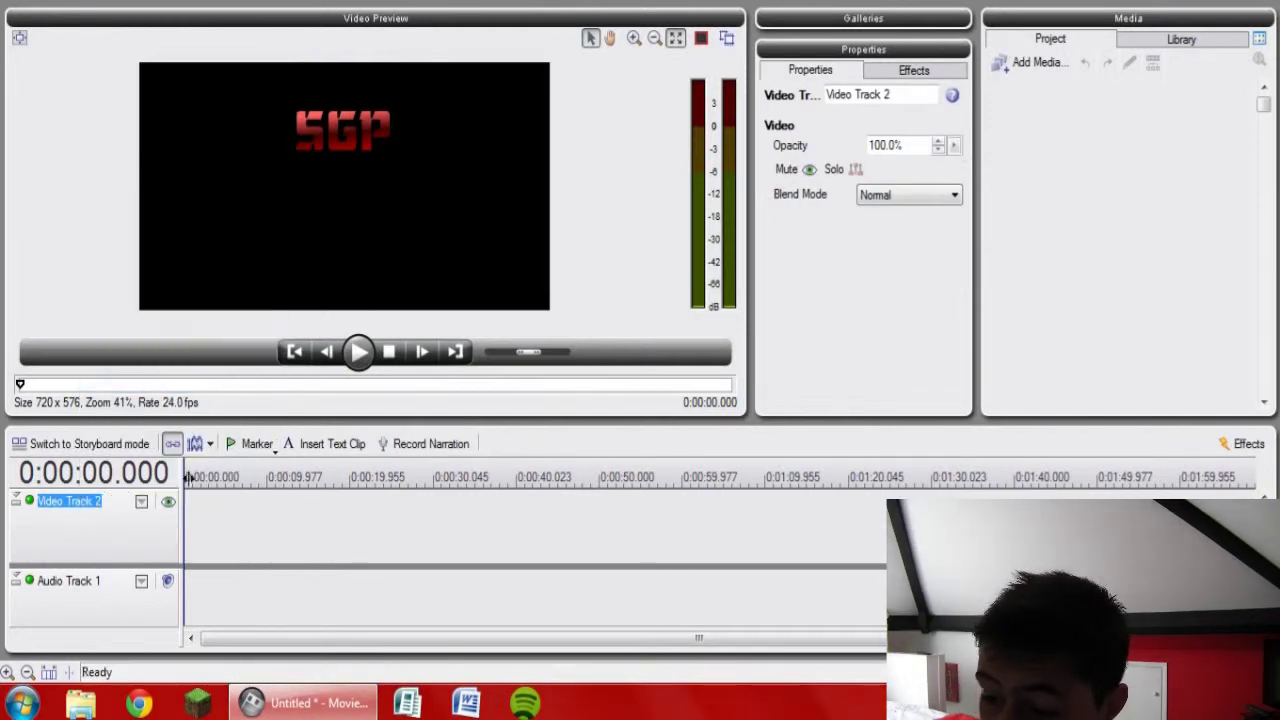
{"action": "left_click", "coordinate": [366, 147]}
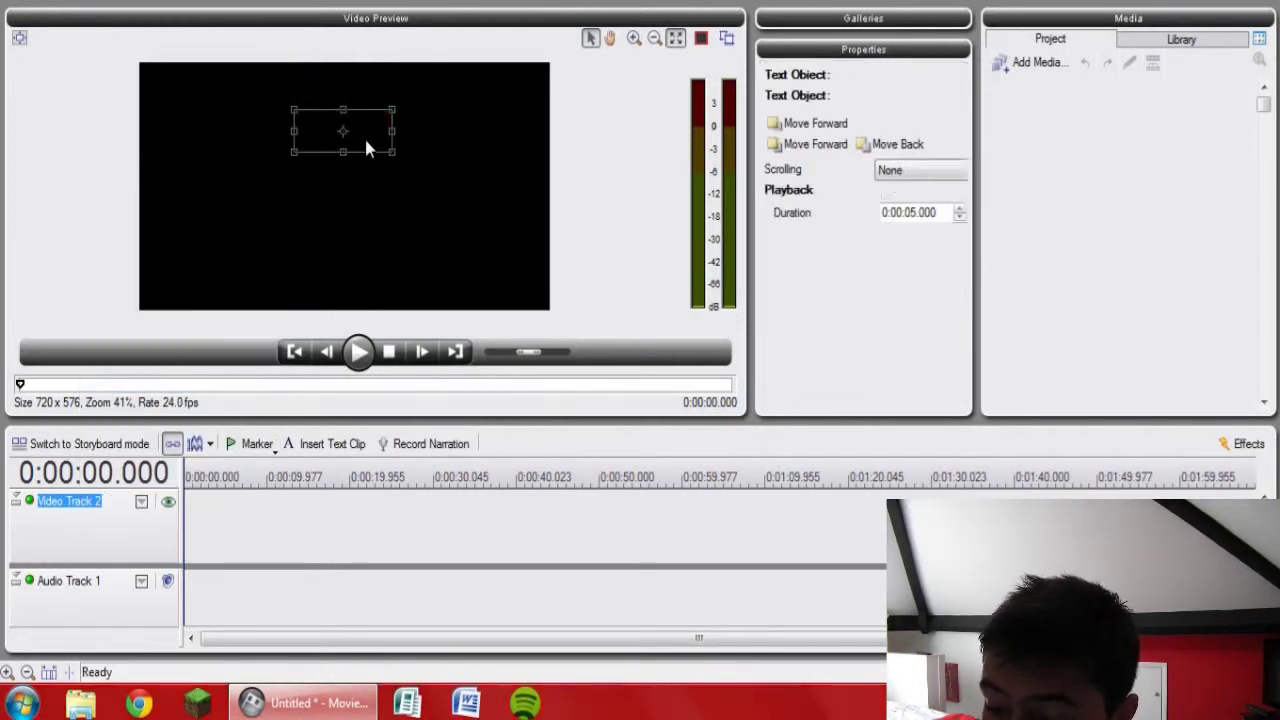
{"action": "left_click", "coordinate": [220, 513]}
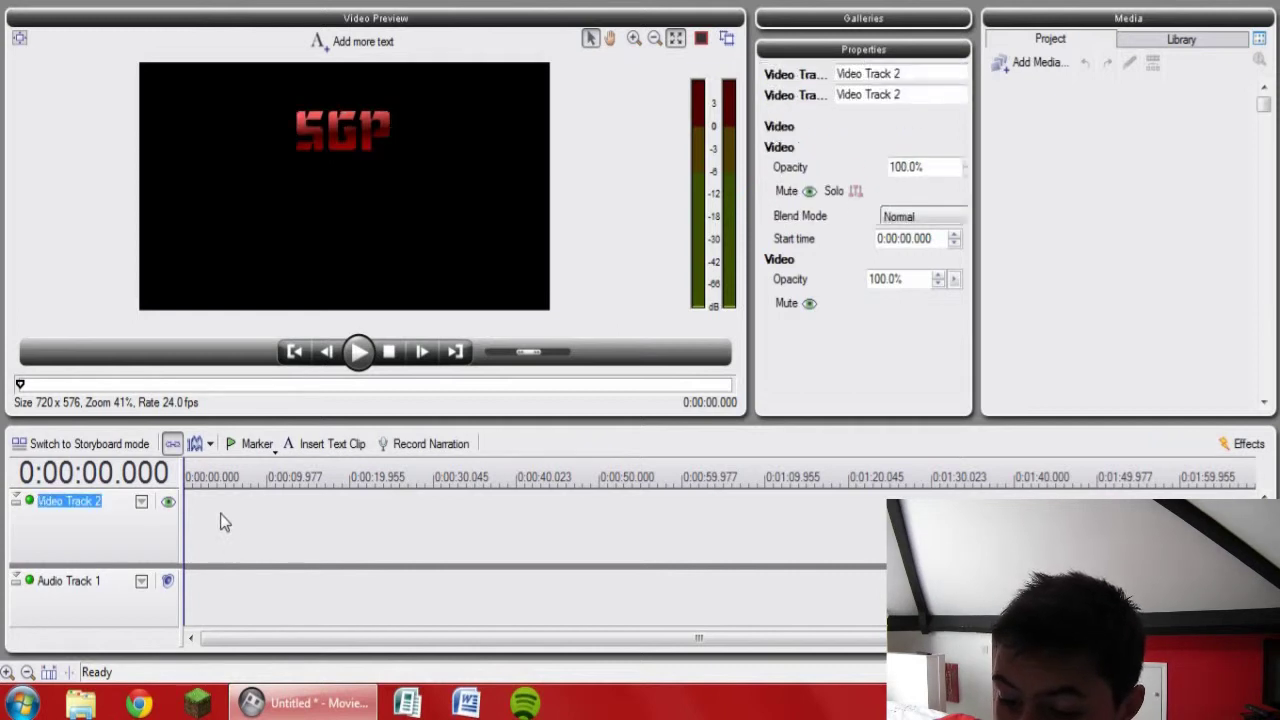
{"action": "left_click", "coordinate": [191, 474]}
{"action": "left_click_drag", "start_coordinate": [193, 474], "coordinate": [160, 484]}
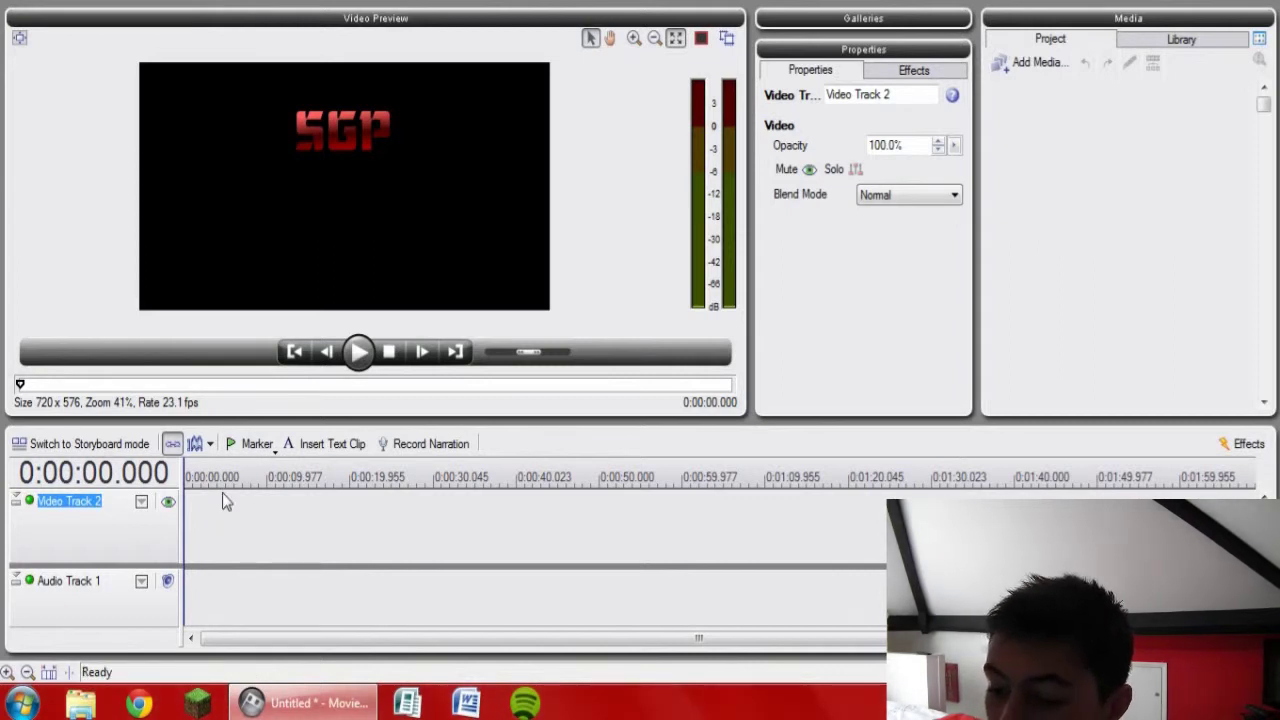
Place the SGP text clip at the start of Video Track 2.
{"action": "key", "text": "Delete"}
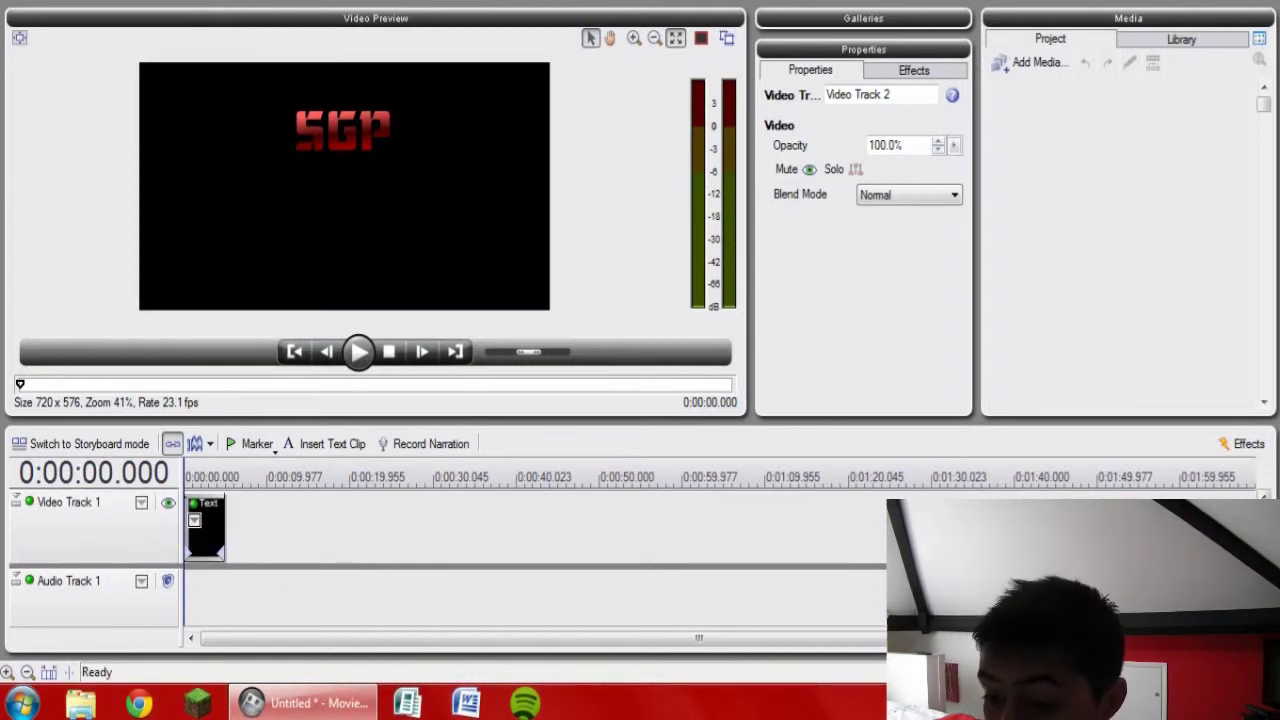
{"action": "key", "text": "ctrl+z"}
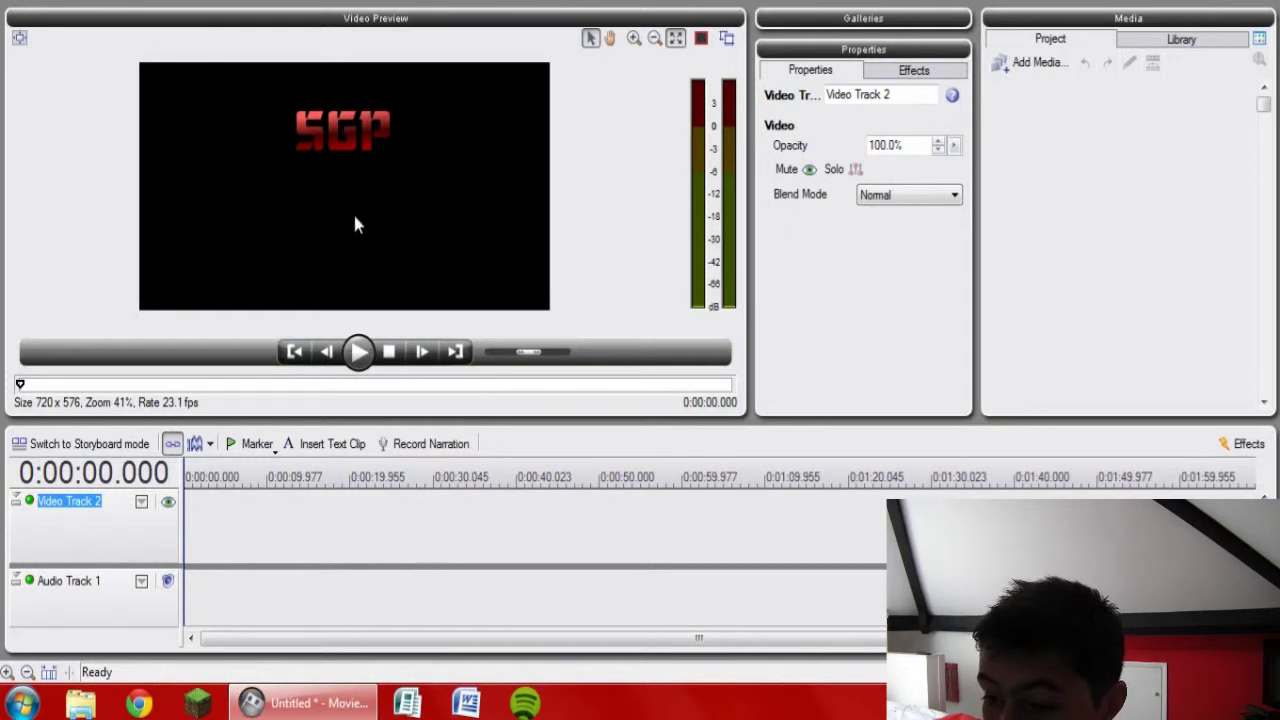
{"action": "left_click", "coordinate": [323, 127]}
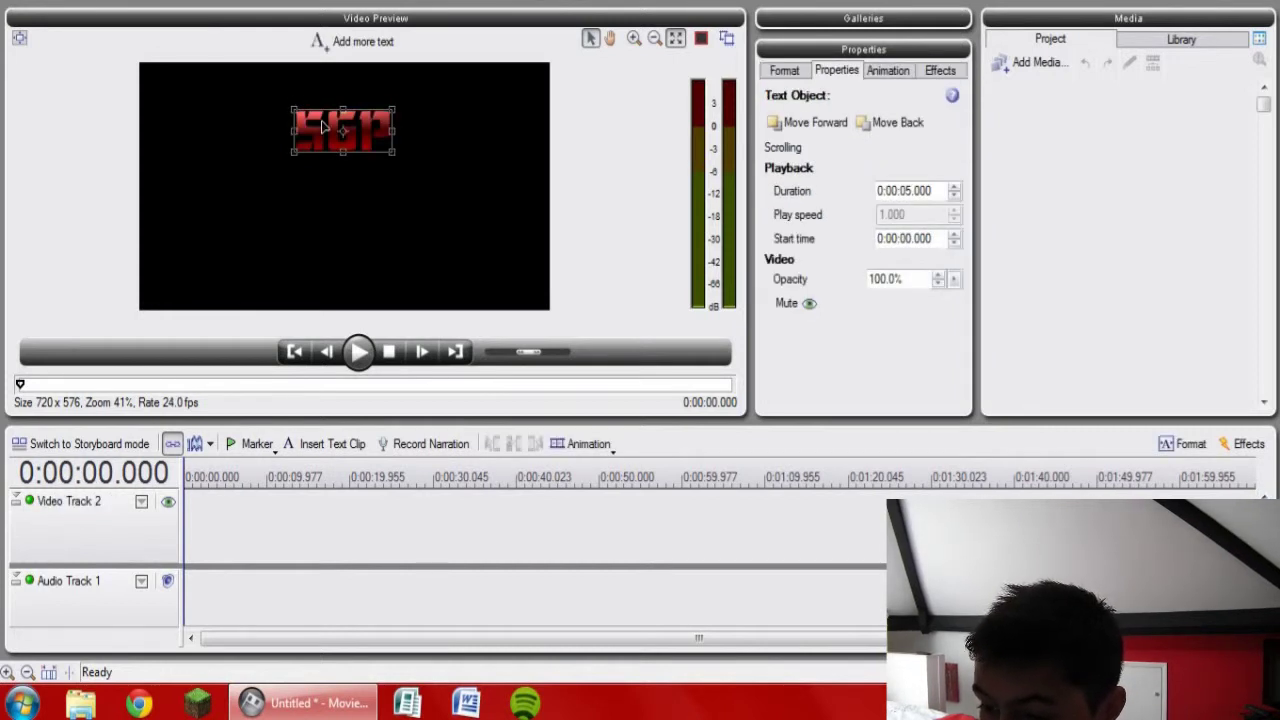
{"action": "double_click", "coordinate": [383, 127]}
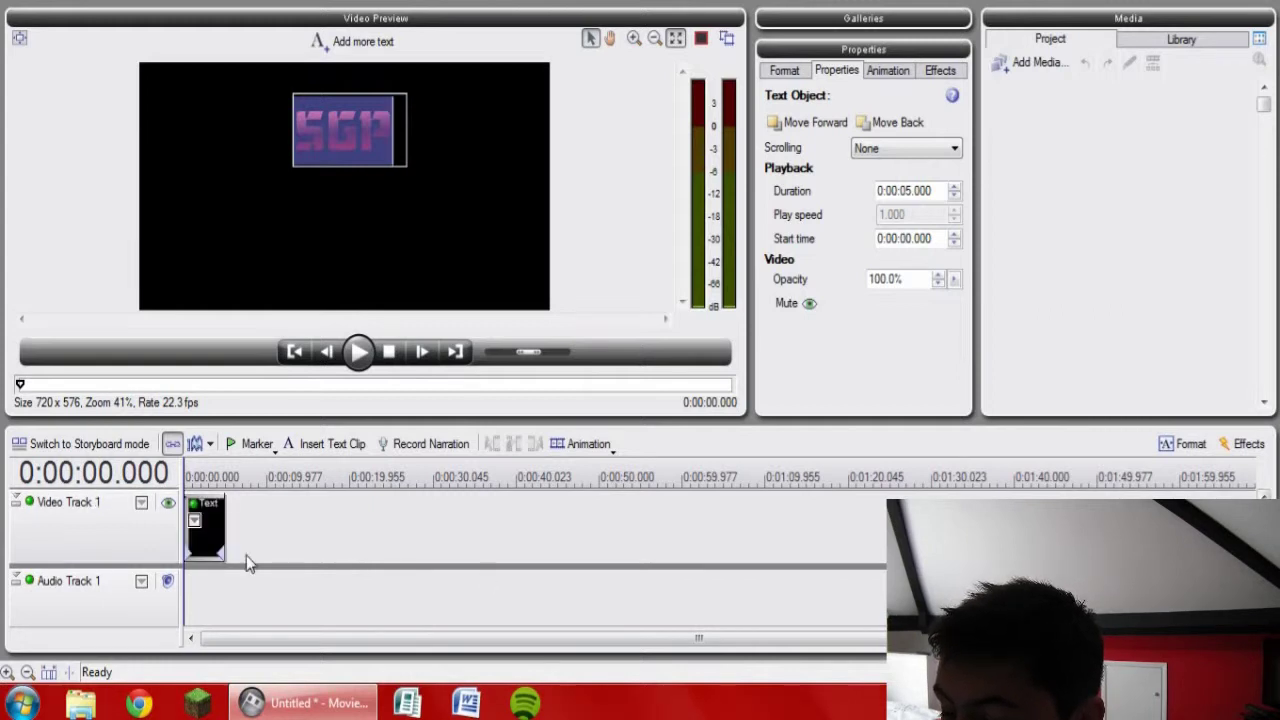
{"action": "left_click", "coordinate": [200, 545]}
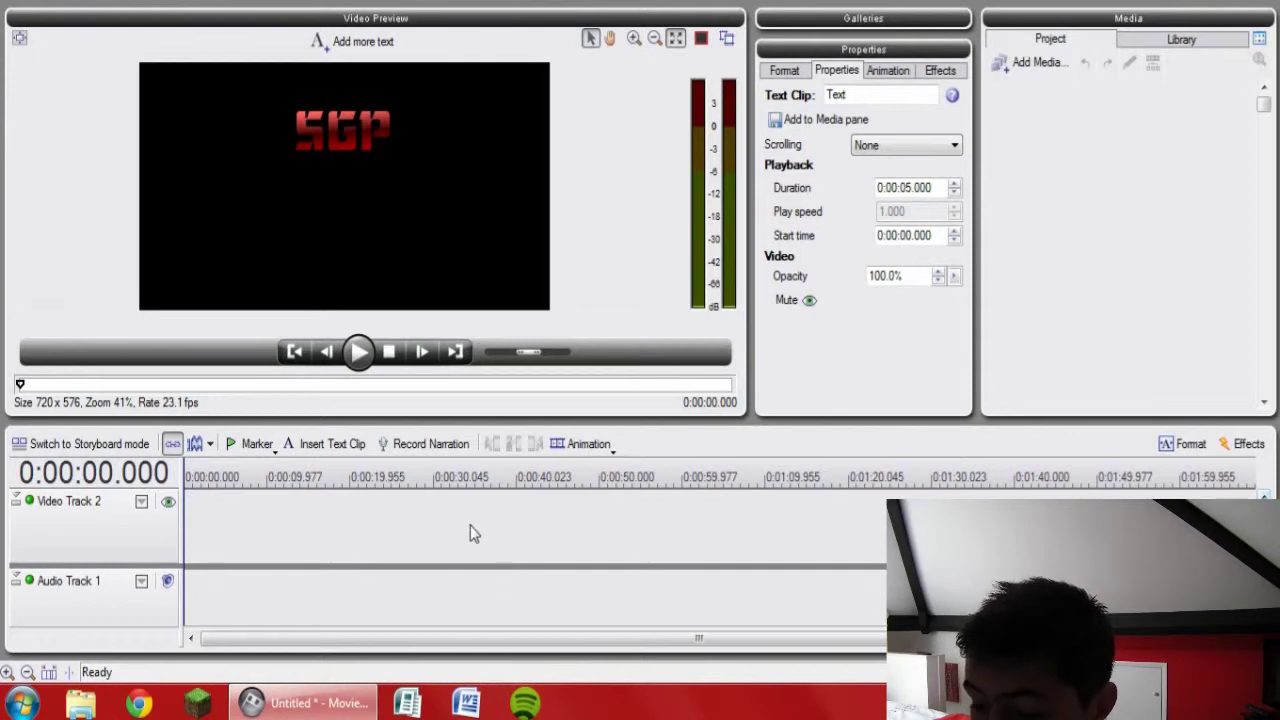
{"action": "key", "text": "ctrl+z"}
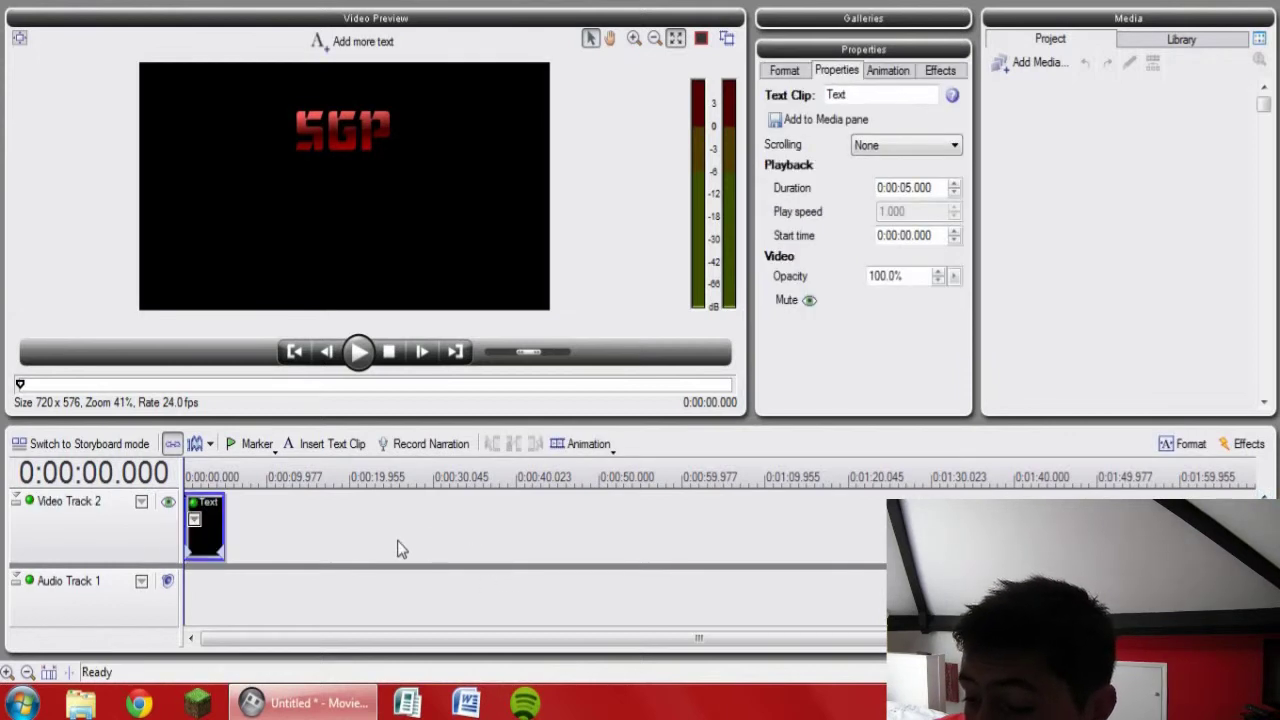
Play back the timeline to preview the SGP title.
{"action": "left_click", "coordinate": [397, 545]}
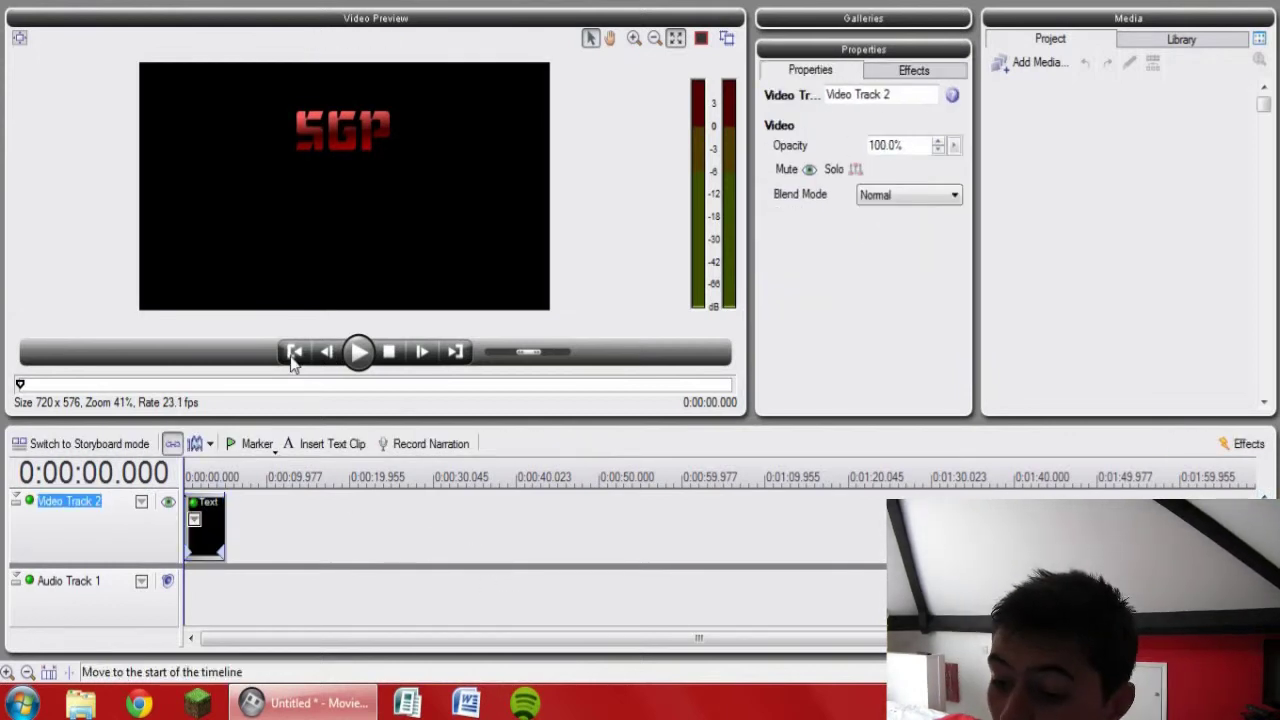
{"action": "left_click", "coordinate": [354, 358]}
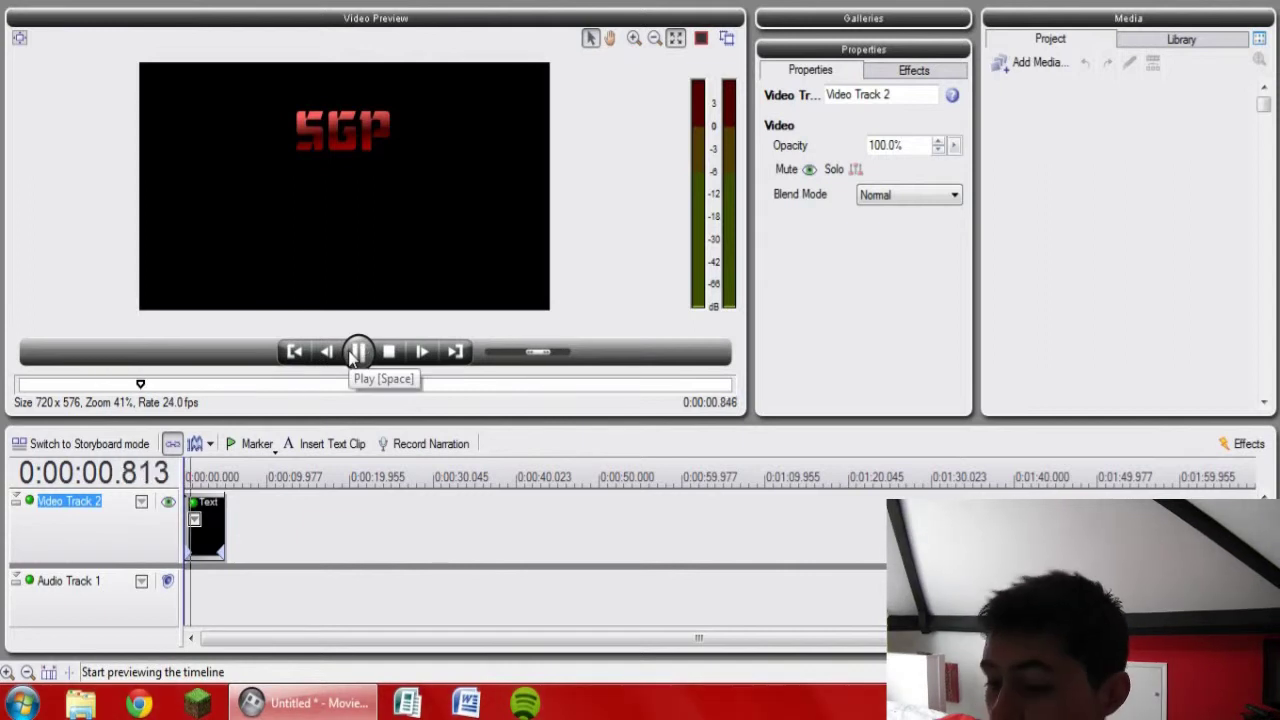
{"action": "left_click", "coordinate": [355, 355]}
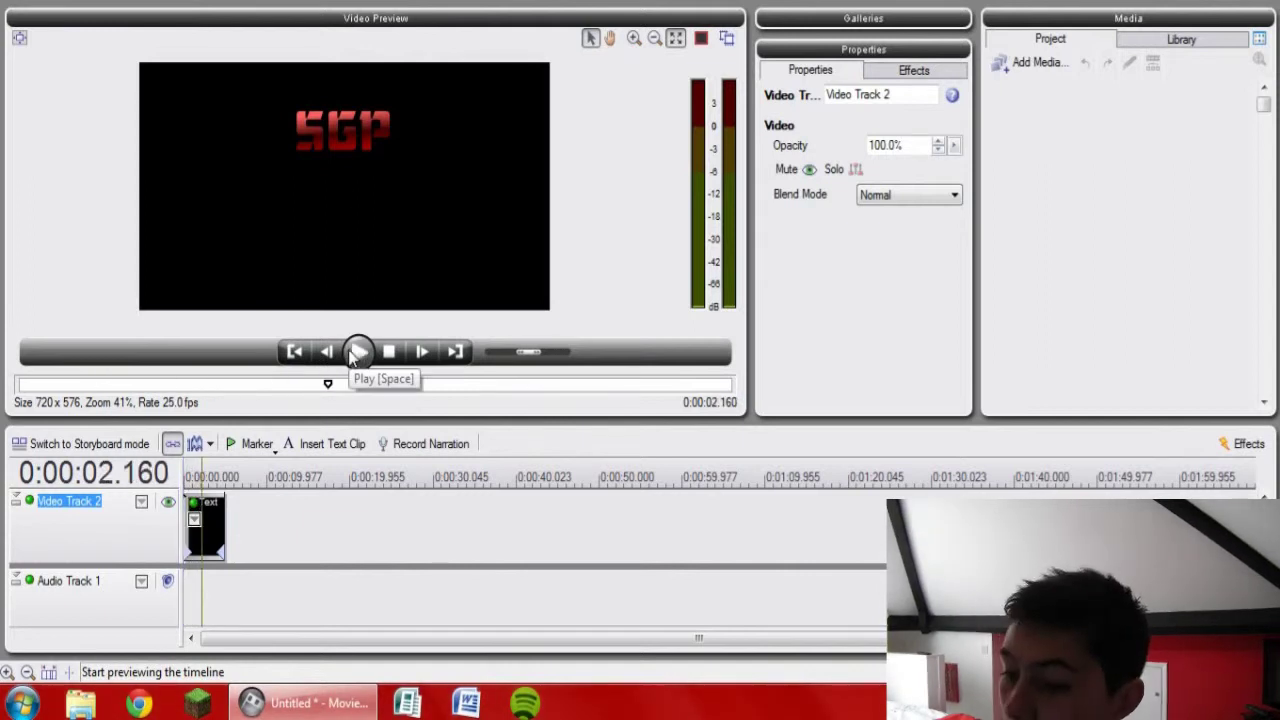
Copy SGP below the original and retype the copy as 'Scott Gay Ptoductions'.
{"action": "left_click", "coordinate": [336, 150]}
{"action": "left_click_drag", "start_coordinate": [336, 150], "coordinate": [340, 203]}
{"action": "left_click", "coordinate": [340, 205]}
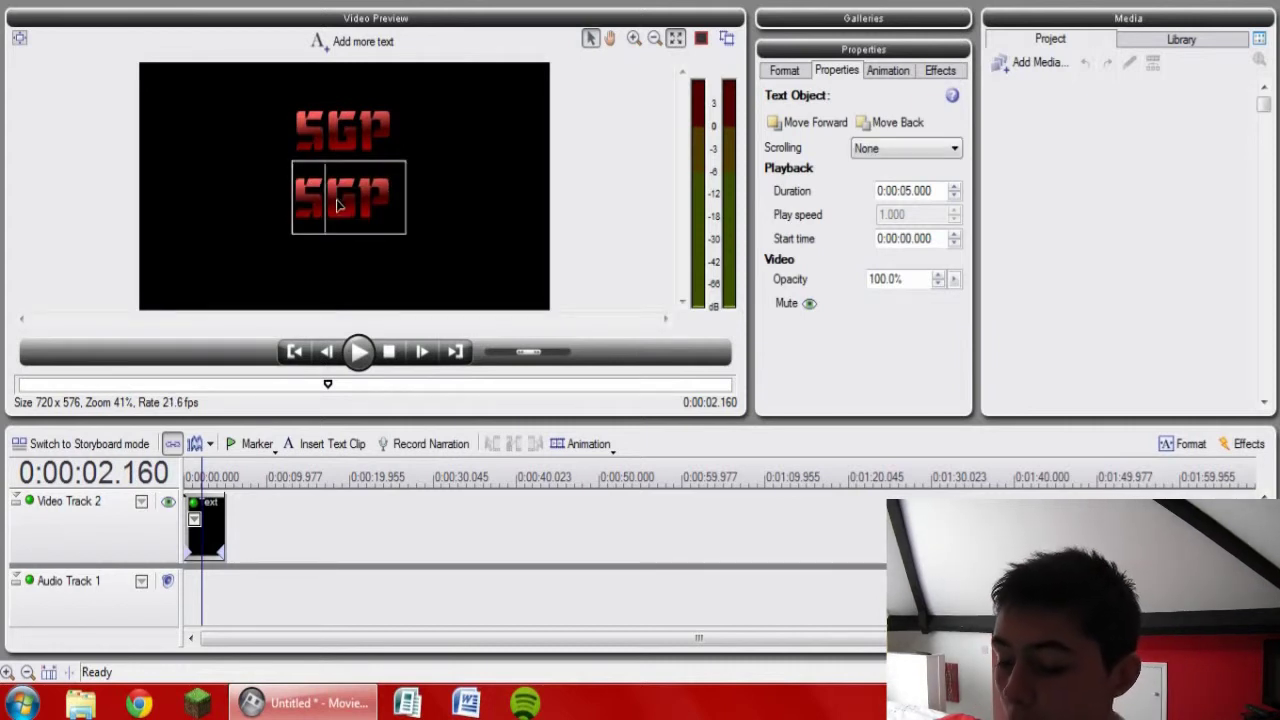
{"action": "type", "text": "cott "}
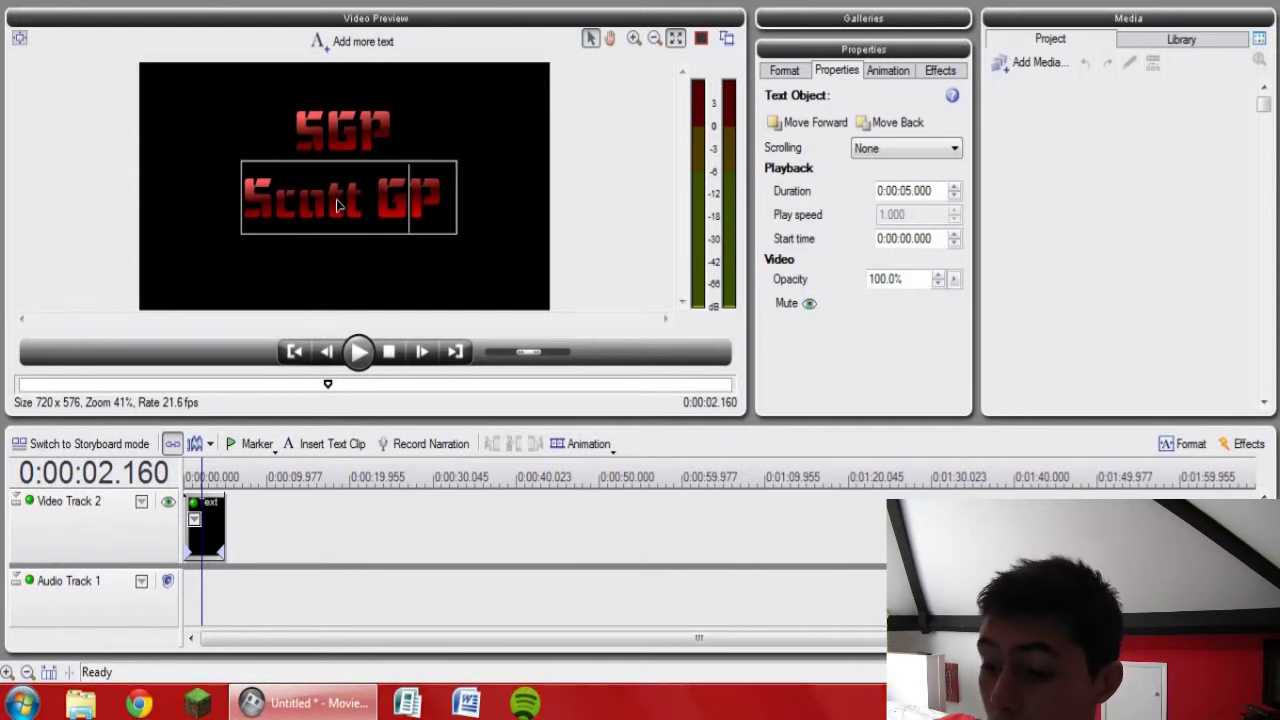
{"action": "type", "text": "ay"}
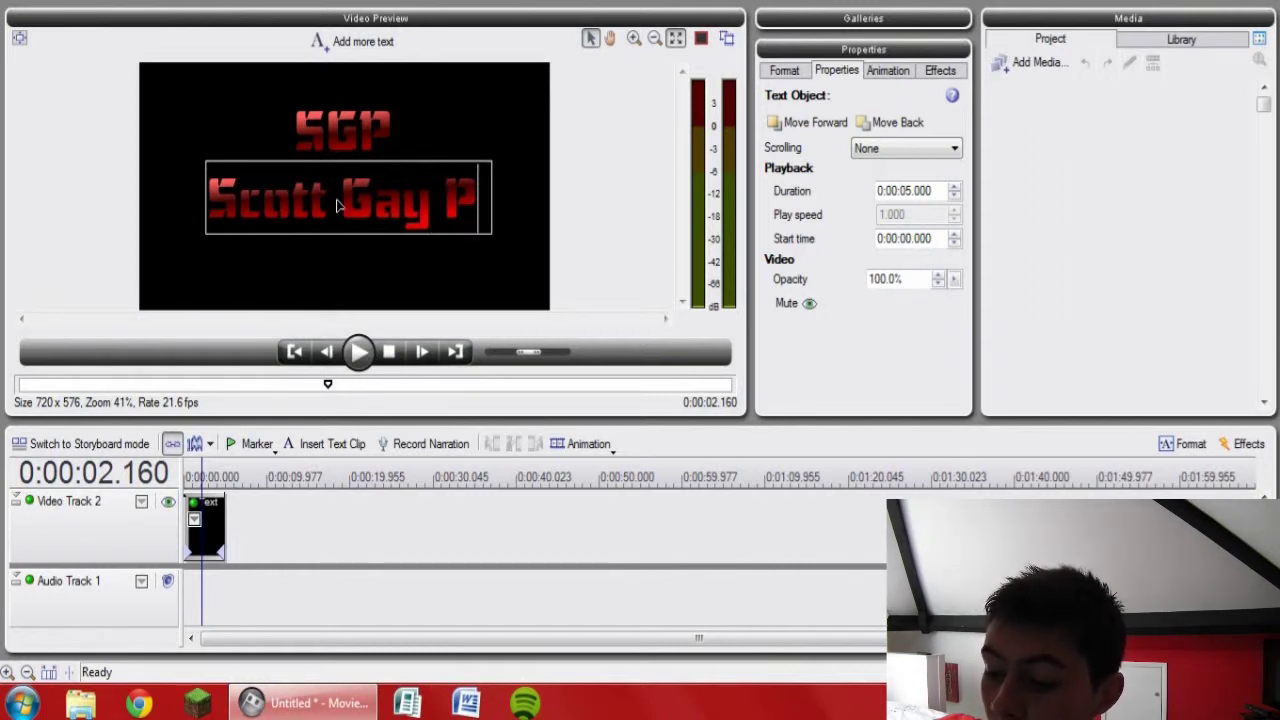
{"action": "type", "text": " roducti"}
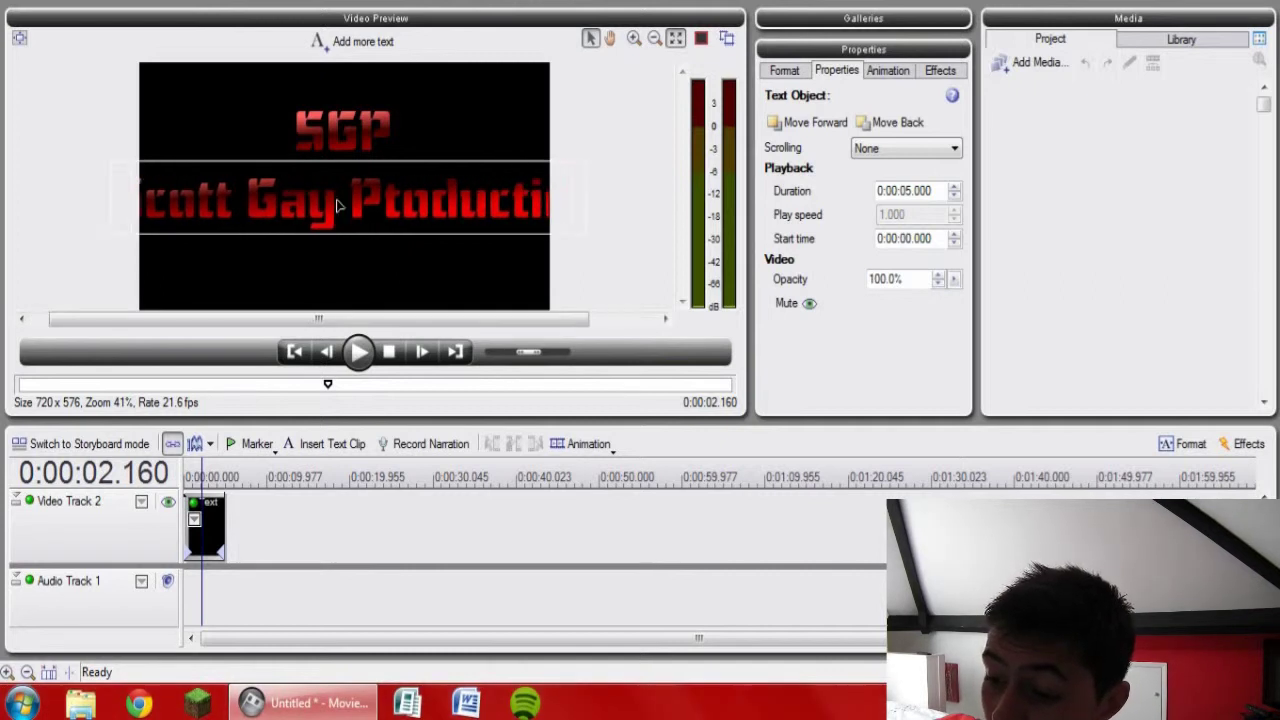
{"action": "type", "text": "on"}
Shrink and reposition the company-name line, and move the enlarged SGP above it.
{"action": "left_click", "coordinate": [537, 291]}
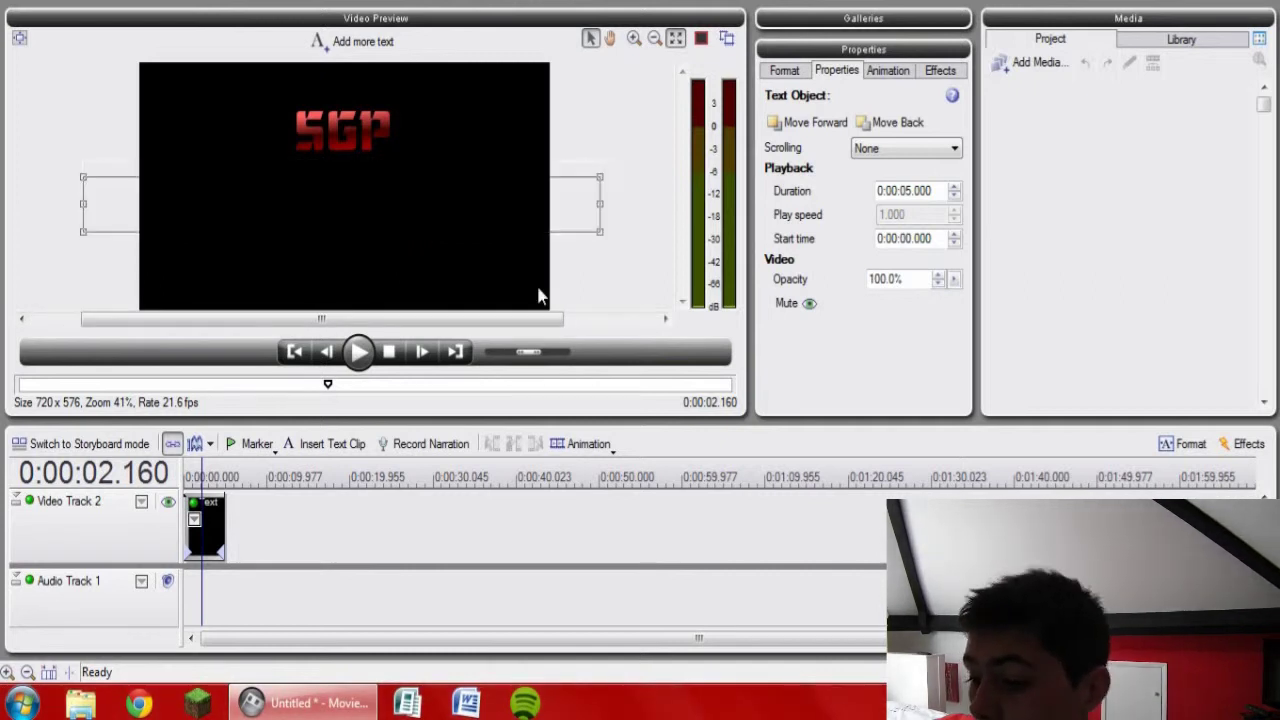
{"action": "mouse_move", "coordinate": [600, 235]}
{"action": "left_mouse_down"}
{"action": "mouse_move", "coordinate": [466, 163]}
{"action": "mouse_move", "coordinate": [457, 214]}
{"action": "left_mouse_up"}
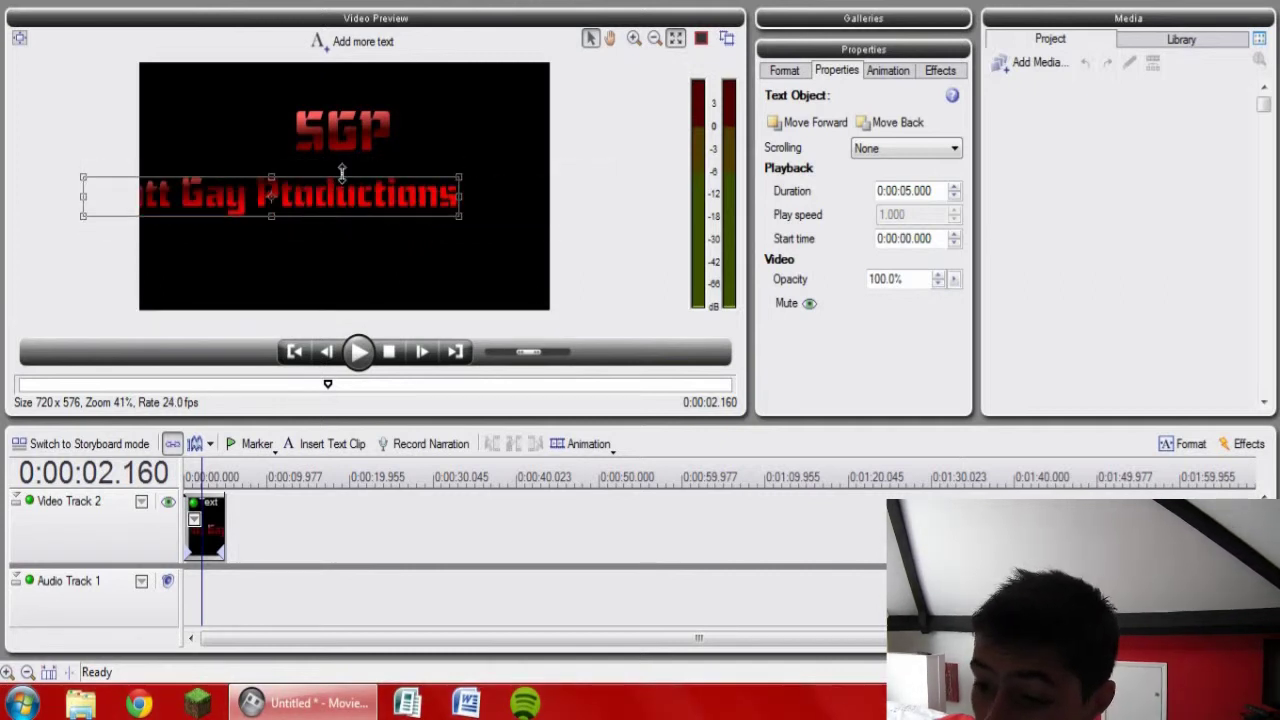
{"action": "mouse_move", "coordinate": [331, 195]}
{"action": "left_mouse_down"}
{"action": "mouse_move", "coordinate": [418, 215]}
{"action": "mouse_move", "coordinate": [388, 202]}
{"action": "mouse_move", "coordinate": [444, 194]}
{"action": "mouse_move", "coordinate": [543, 243]}
{"action": "mouse_move", "coordinate": [556, 226]}
{"action": "left_mouse_up"}
{"action": "left_click", "coordinate": [363, 151]}
{"action": "left_click", "coordinate": [363, 151]}
{"action": "left_click_drag", "start_coordinate": [450, 172], "coordinate": [381, 129]}
Lower the company-name line beneath SGP and select it for formatting.
{"action": "left_click", "coordinate": [360, 204]}
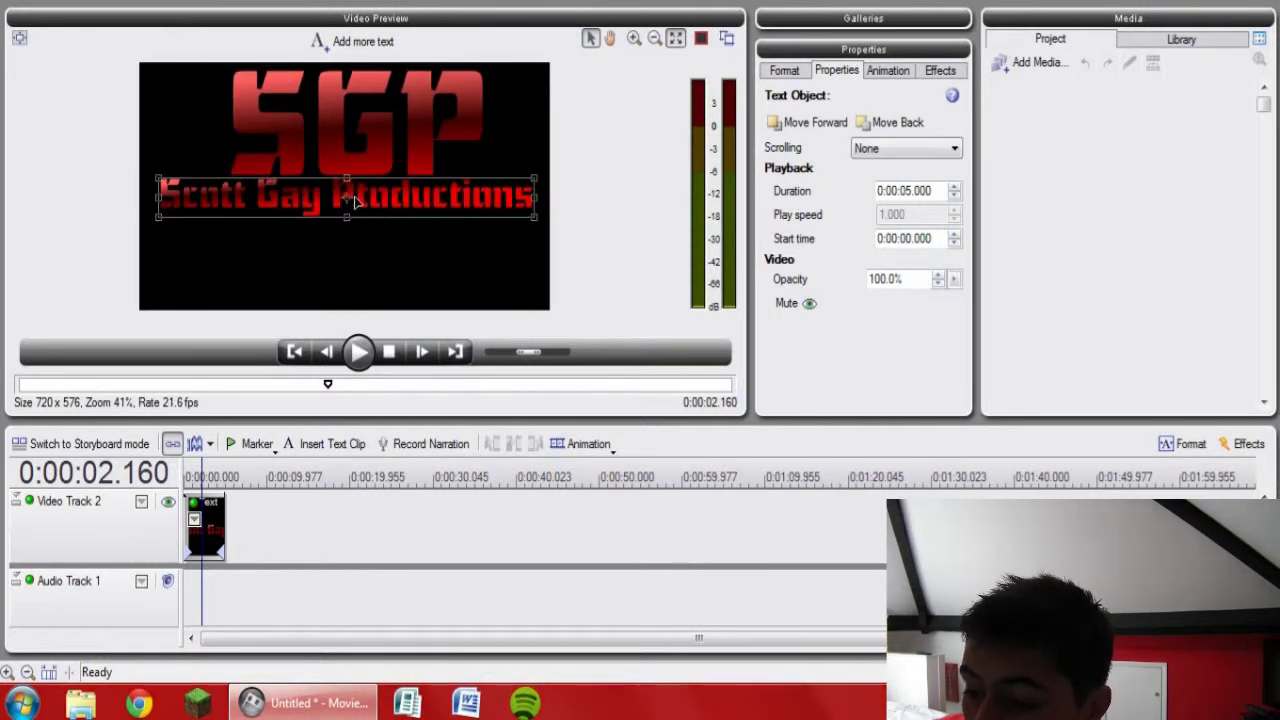
{"action": "left_click_drag", "start_coordinate": [348, 202], "coordinate": [349, 240]}
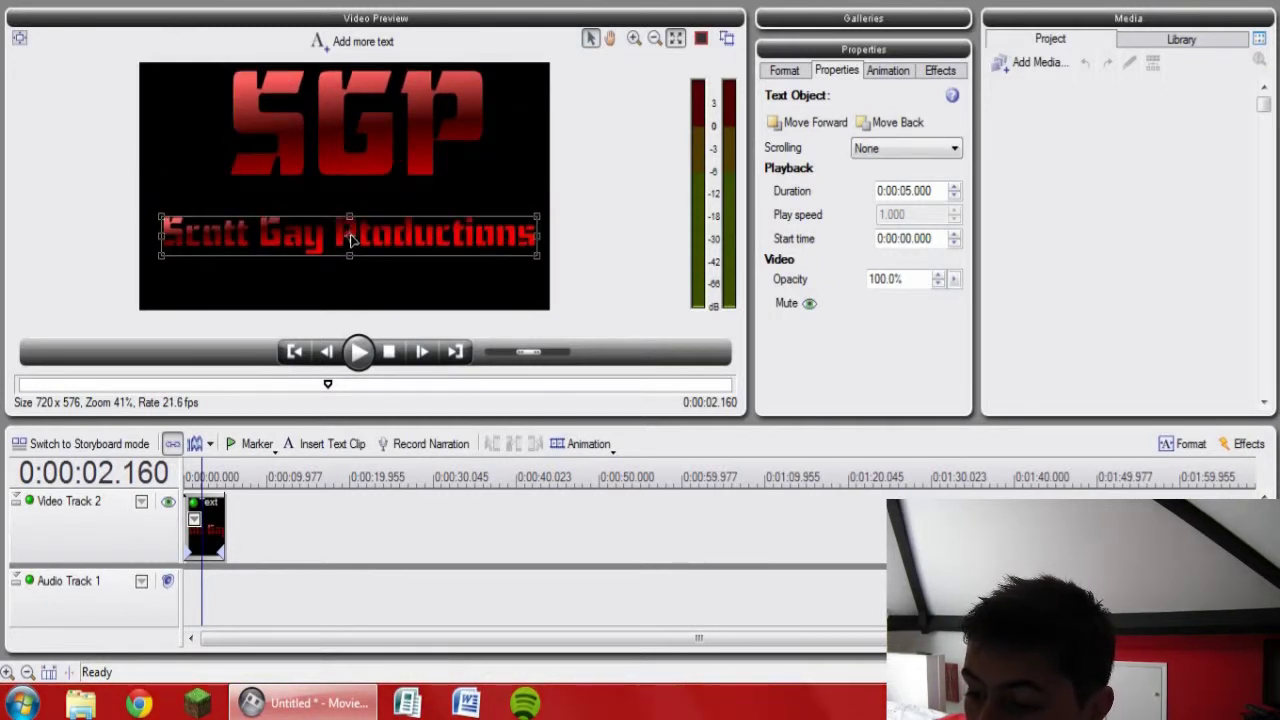
{"action": "left_click", "coordinate": [400, 308]}
{"action": "left_click", "coordinate": [400, 230]}
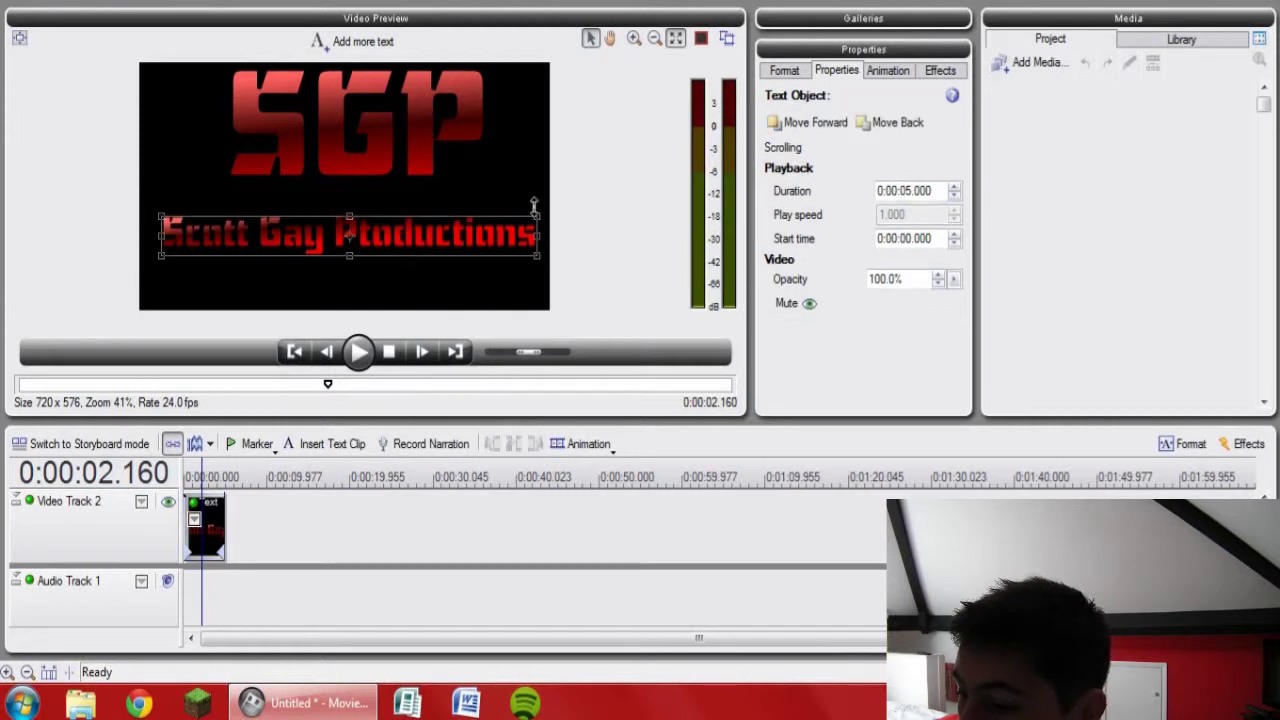
{"action": "left_click", "coordinate": [782, 71]}
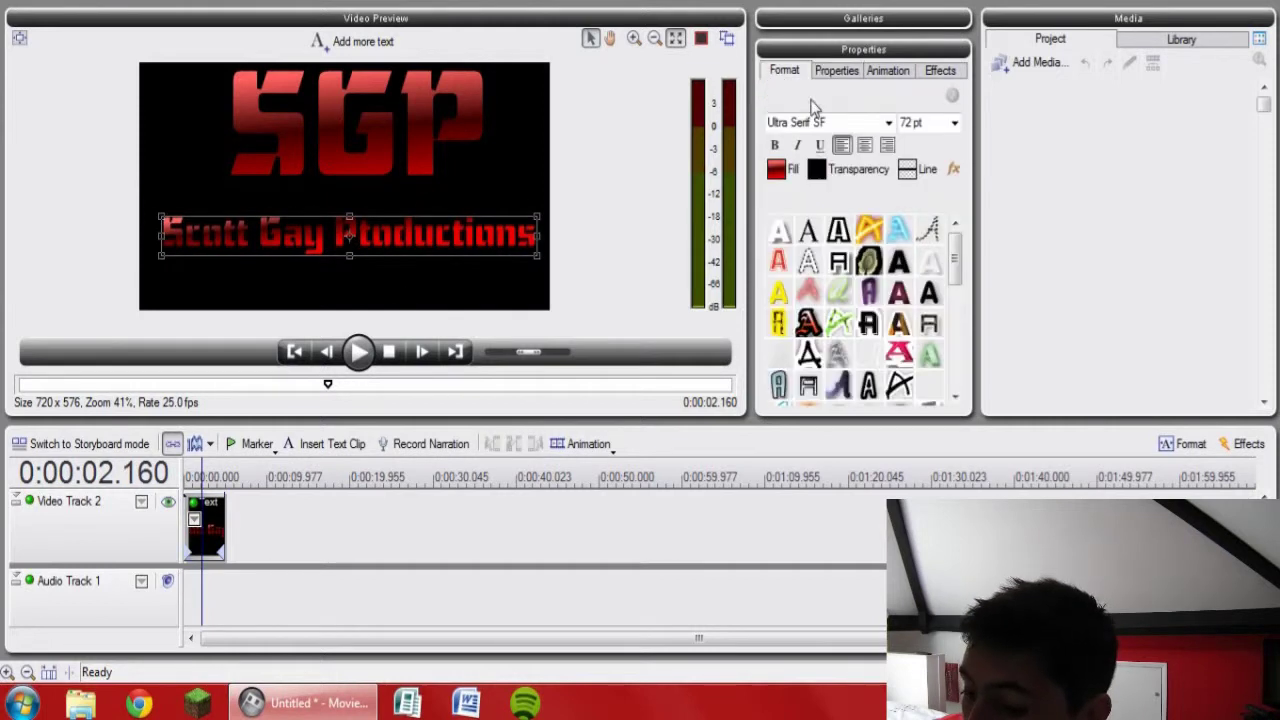
Give the company-name line a silver-grey gradient fill.
{"action": "left_click", "coordinate": [795, 169]}
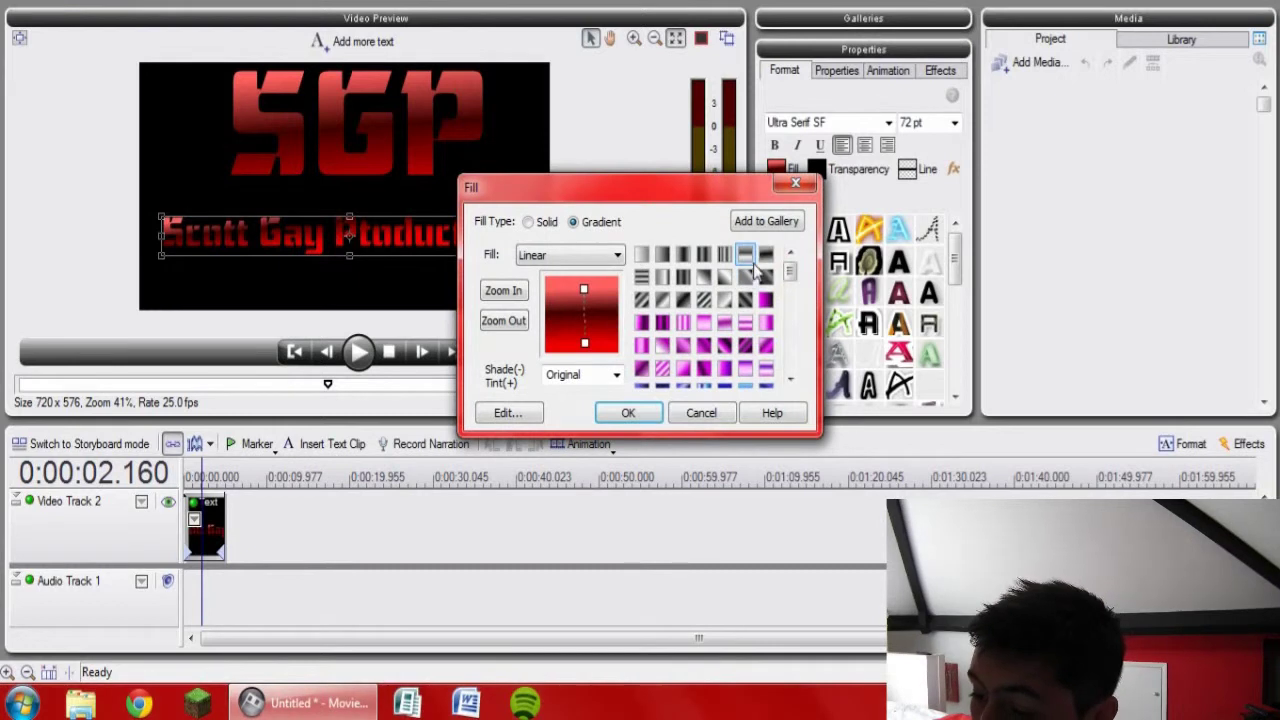
{"action": "left_click", "coordinate": [751, 261]}
{"action": "left_click", "coordinate": [628, 413]}
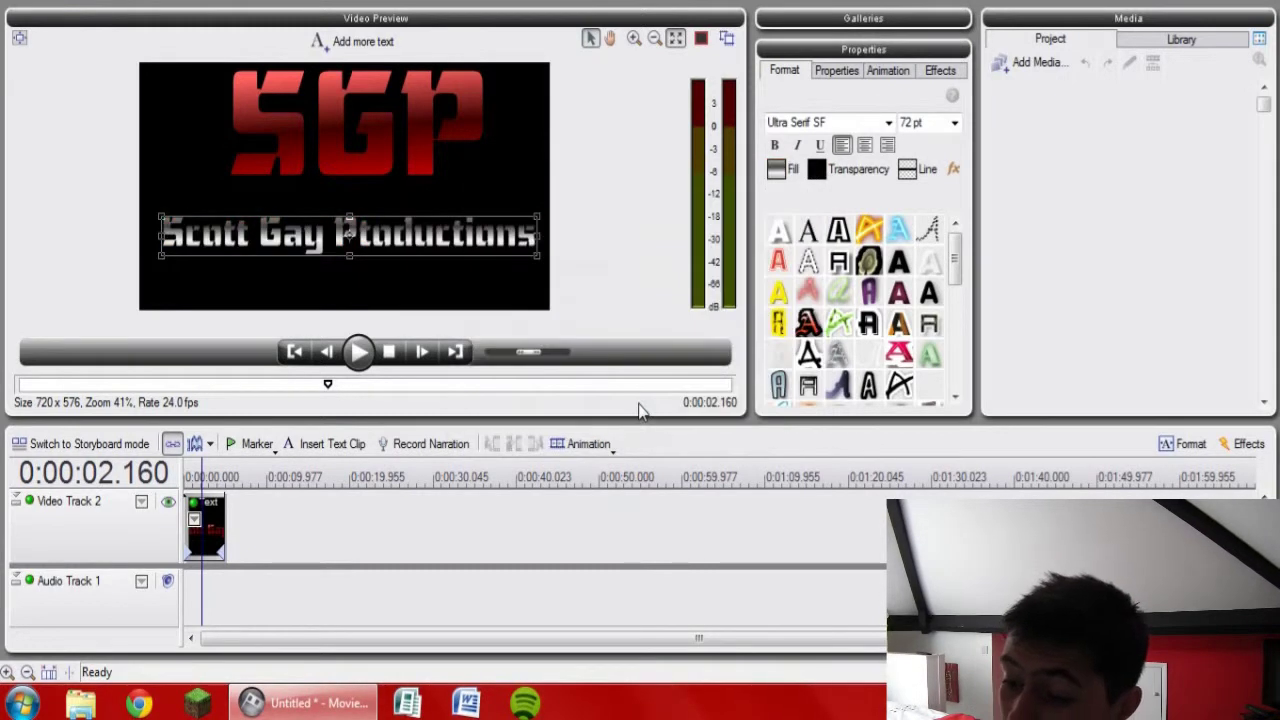
Nudge SGP down and try diagonal, then elliptical, red gradients on it.
{"action": "left_click", "coordinate": [423, 150]}
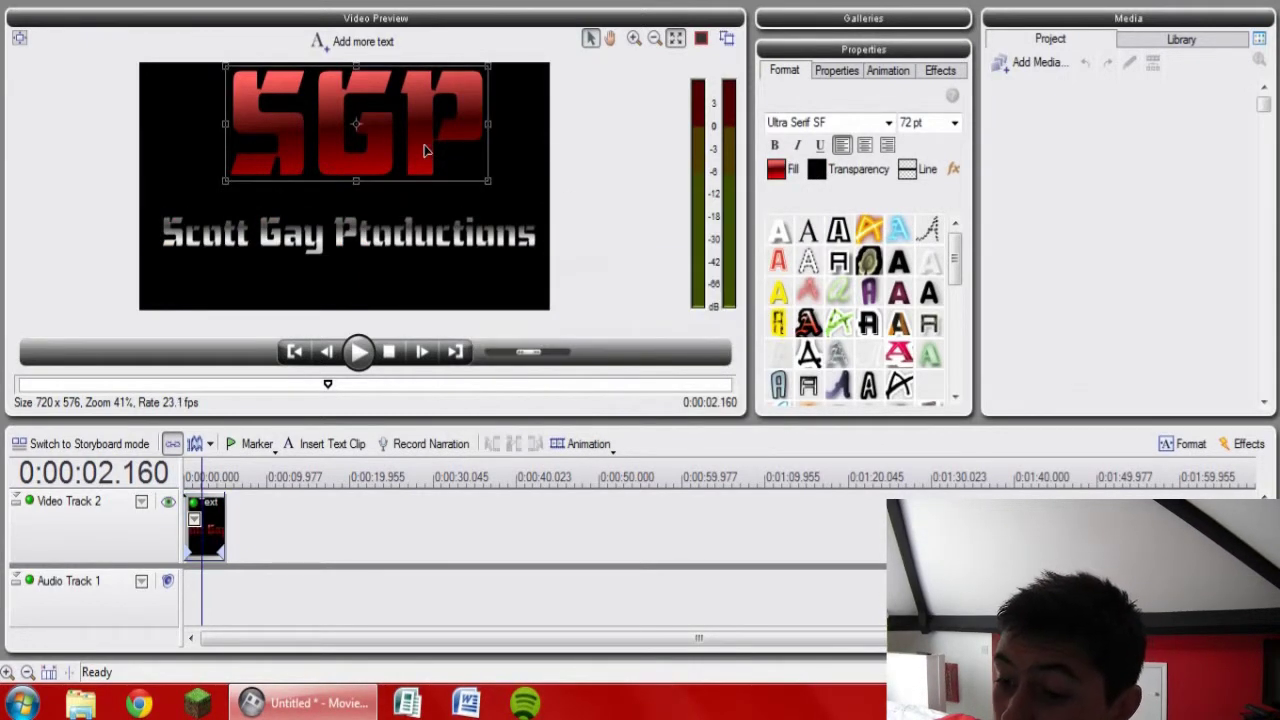
{"action": "left_click_drag", "start_coordinate": [423, 158], "coordinate": [423, 164]}
{"action": "left_click", "coordinate": [777, 172]}
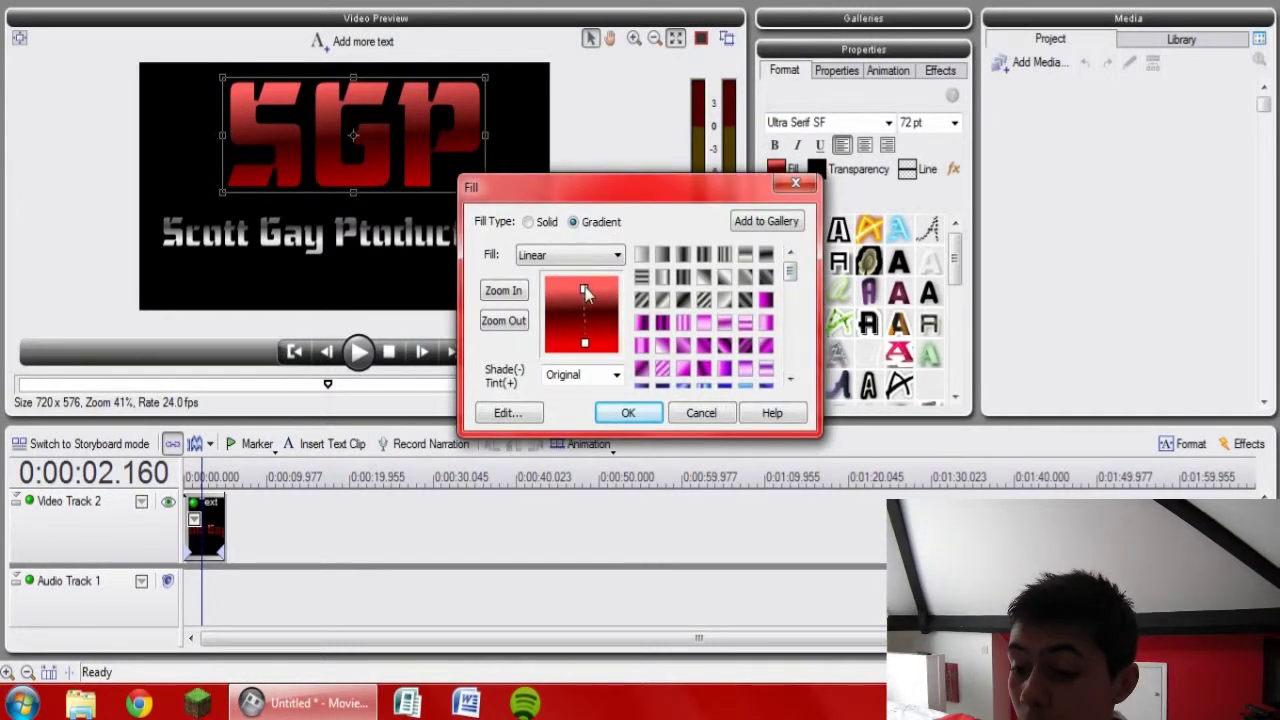
{"action": "left_click_drag", "start_coordinate": [585, 290], "coordinate": [553, 297]}
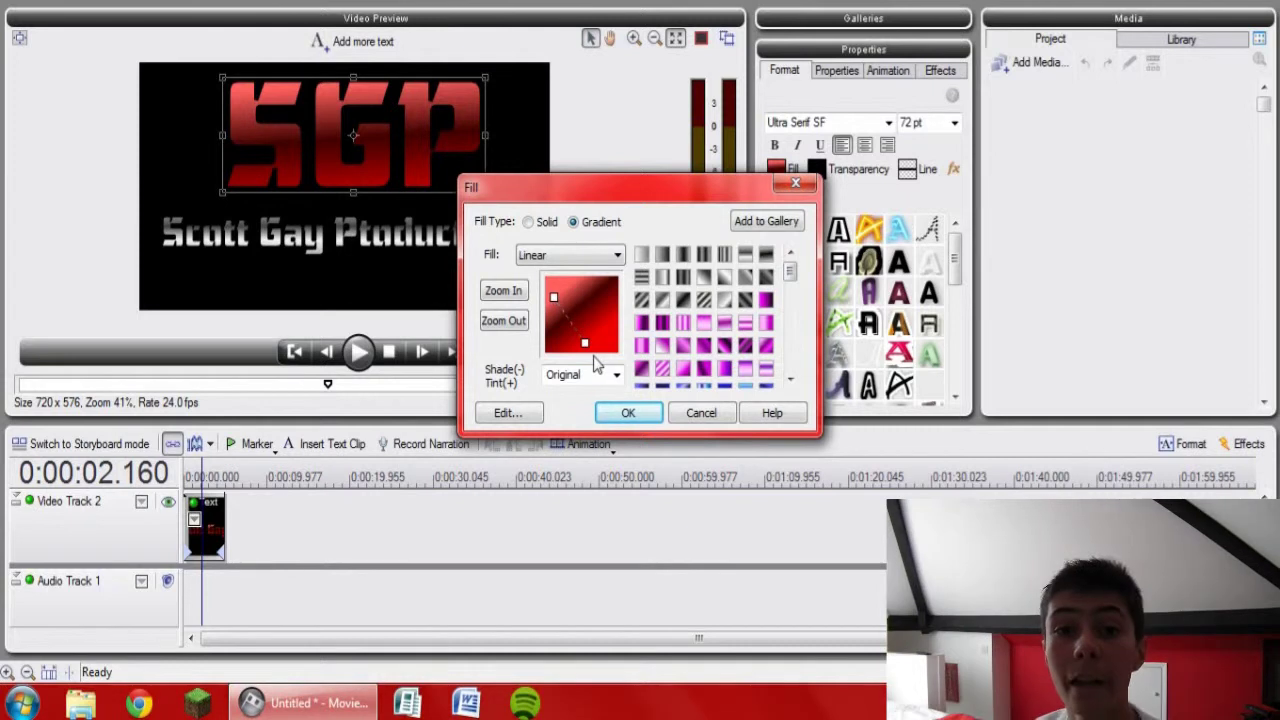
{"action": "left_click", "coordinate": [617, 420]}
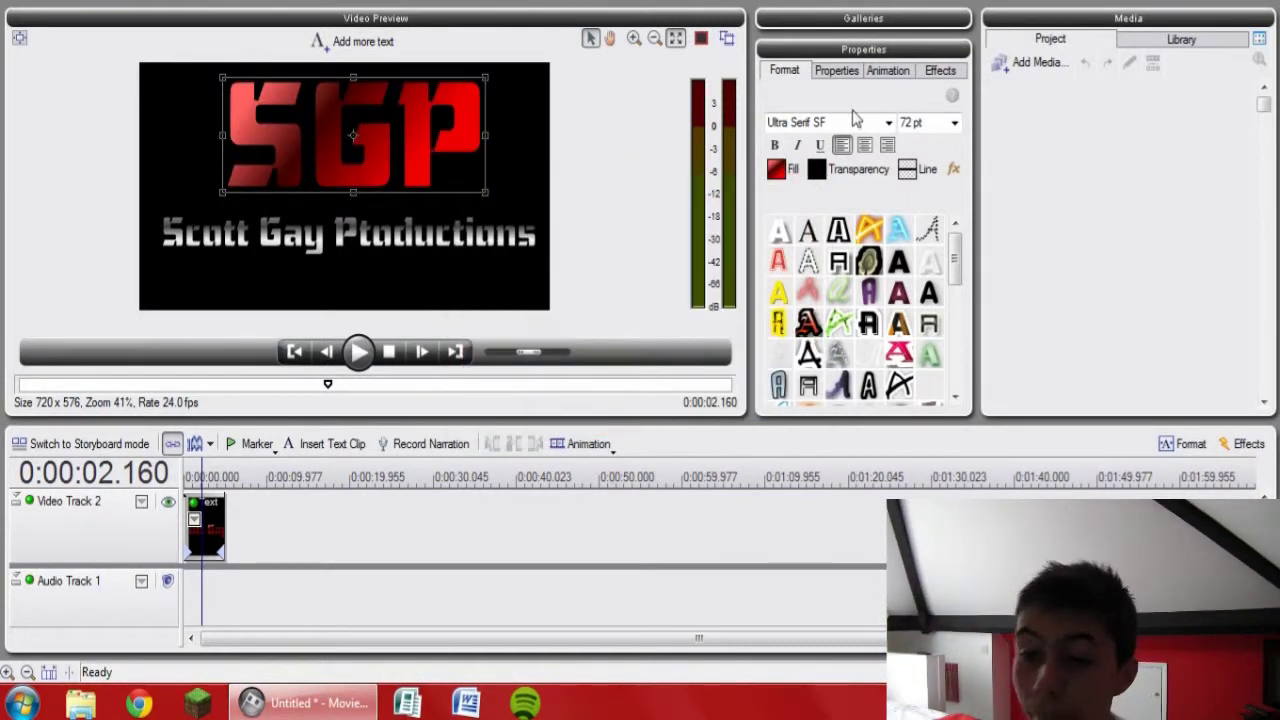
{"action": "left_click", "coordinate": [794, 167]}
{"action": "left_click", "coordinate": [595, 258]}
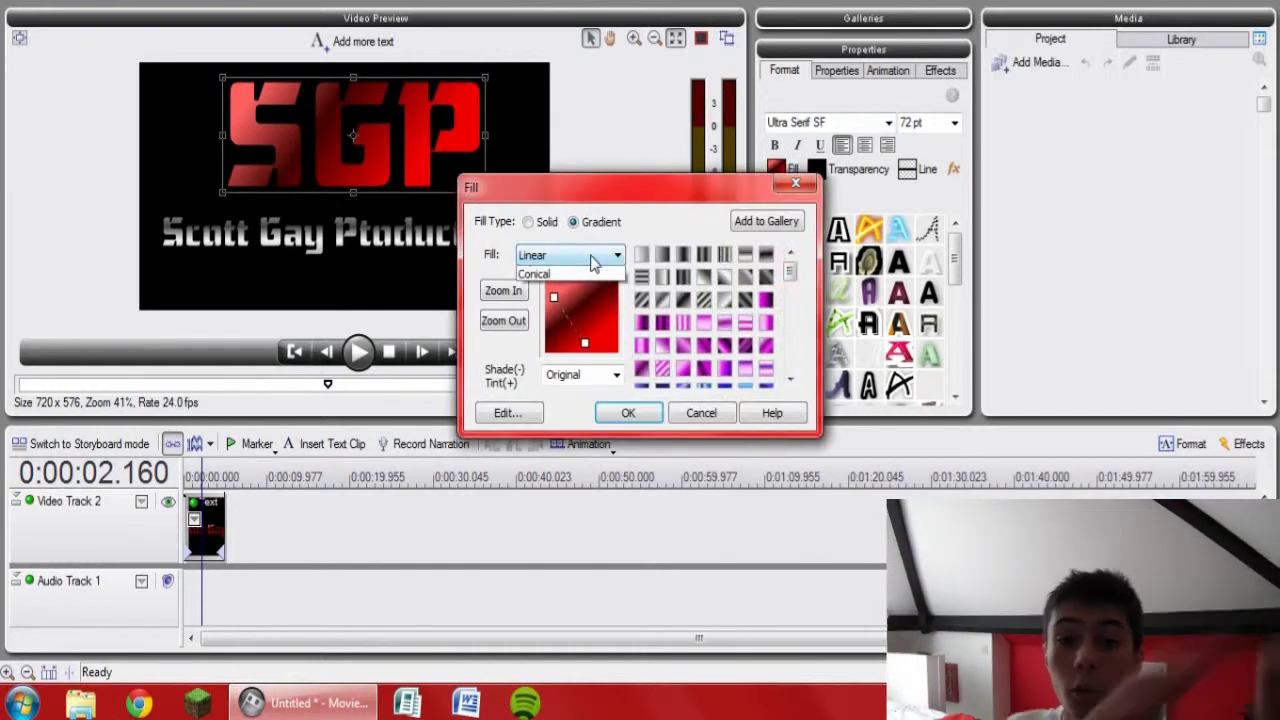
{"action": "left_click", "coordinate": [575, 289]}
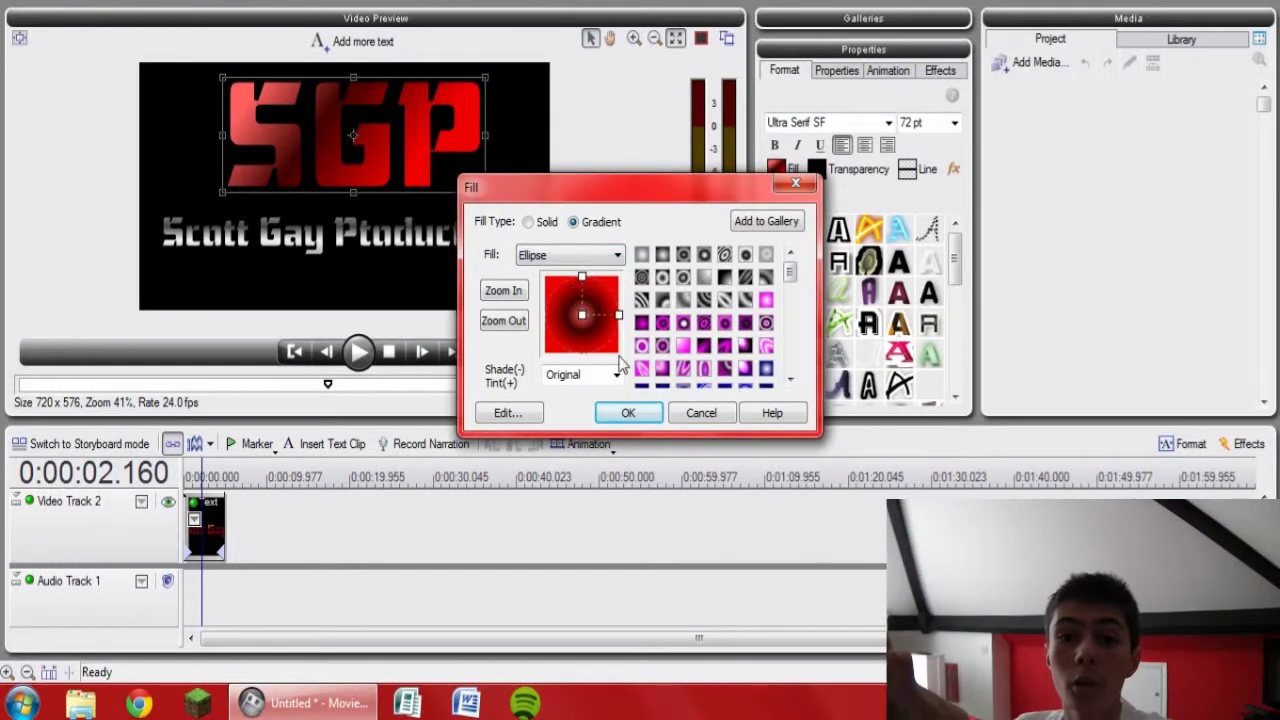
{"action": "left_click", "coordinate": [630, 410]}
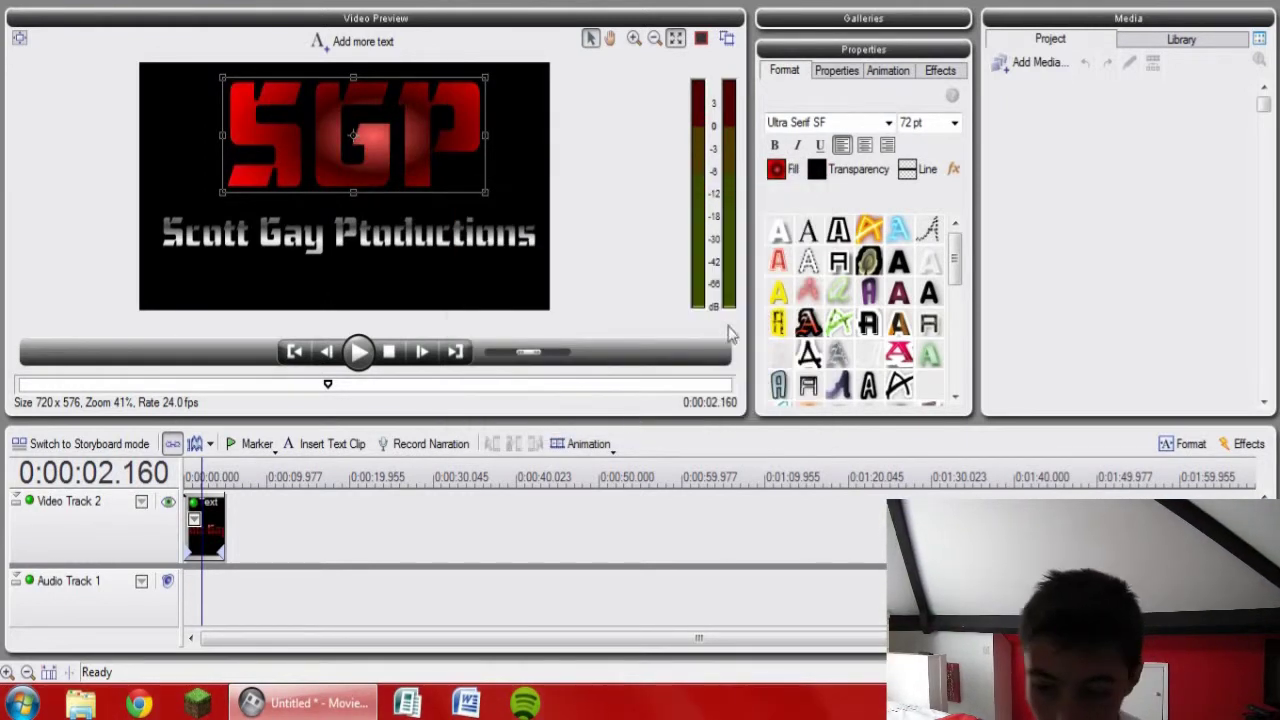
Switch SGP to a red conical gradient with its centre moved to the top.
{"action": "left_click", "coordinate": [782, 169]}
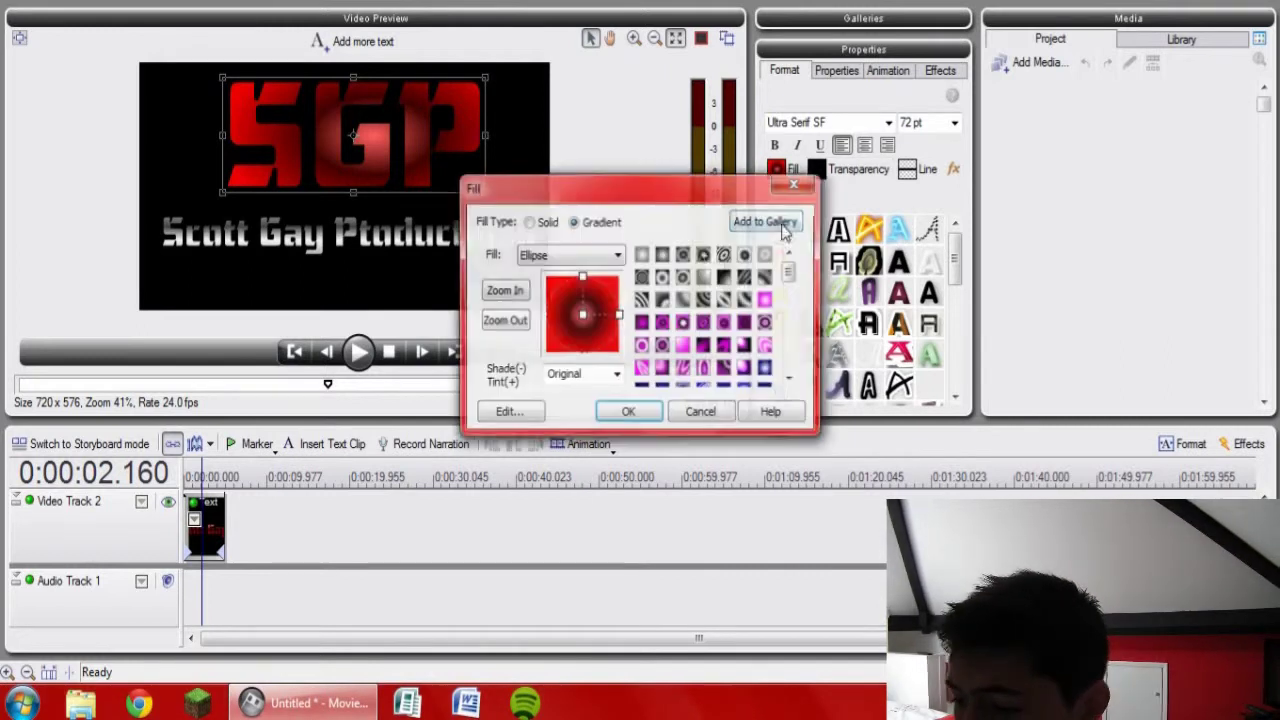
{"action": "left_click", "coordinate": [577, 260]}
{"action": "left_click", "coordinate": [556, 300]}
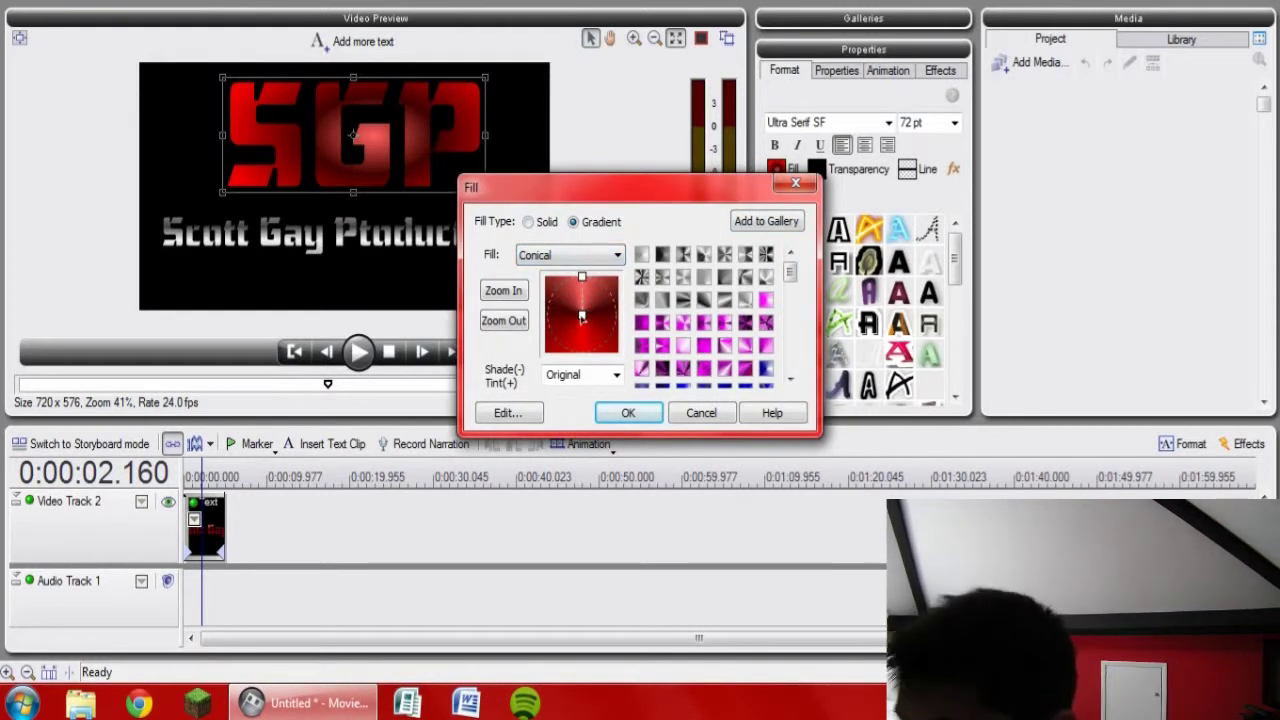
{"action": "left_click_drag", "start_coordinate": [582, 316], "coordinate": [583, 292]}
{"action": "left_click", "coordinate": [626, 415]}
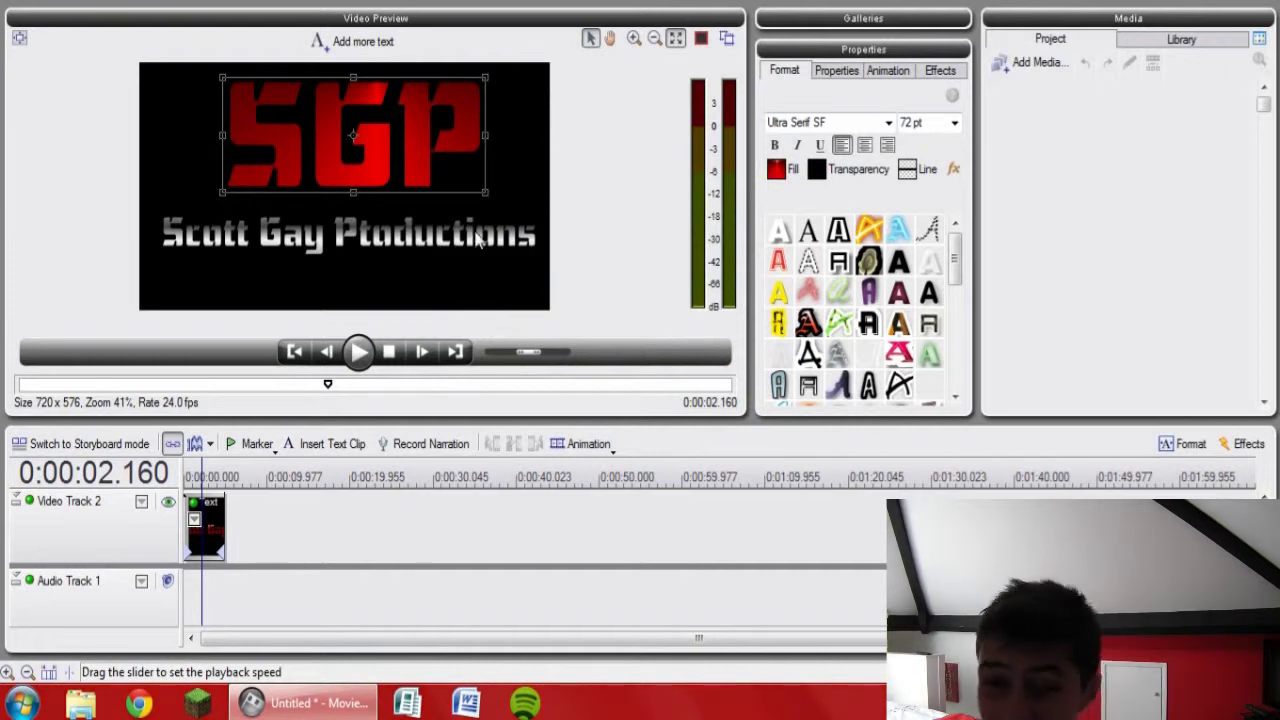
{"action": "left_click", "coordinate": [781, 169]}
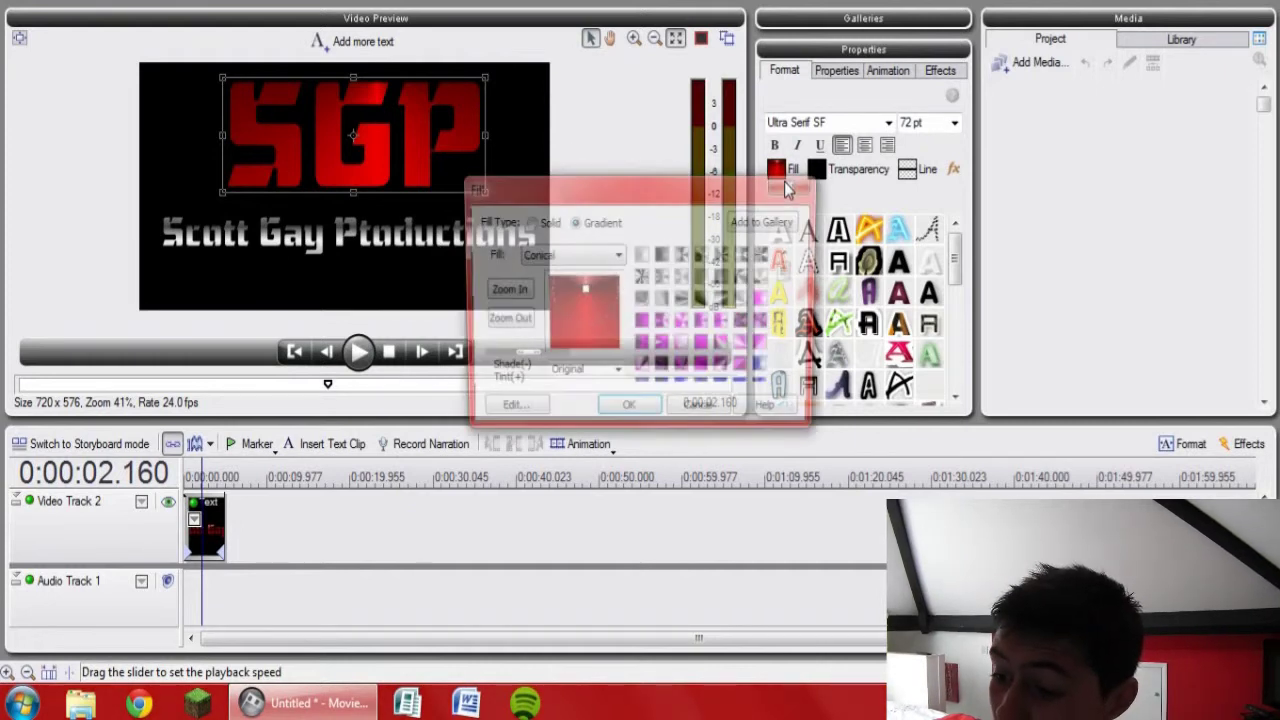
{"action": "left_click_drag", "start_coordinate": [583, 292], "coordinate": [584, 316]}
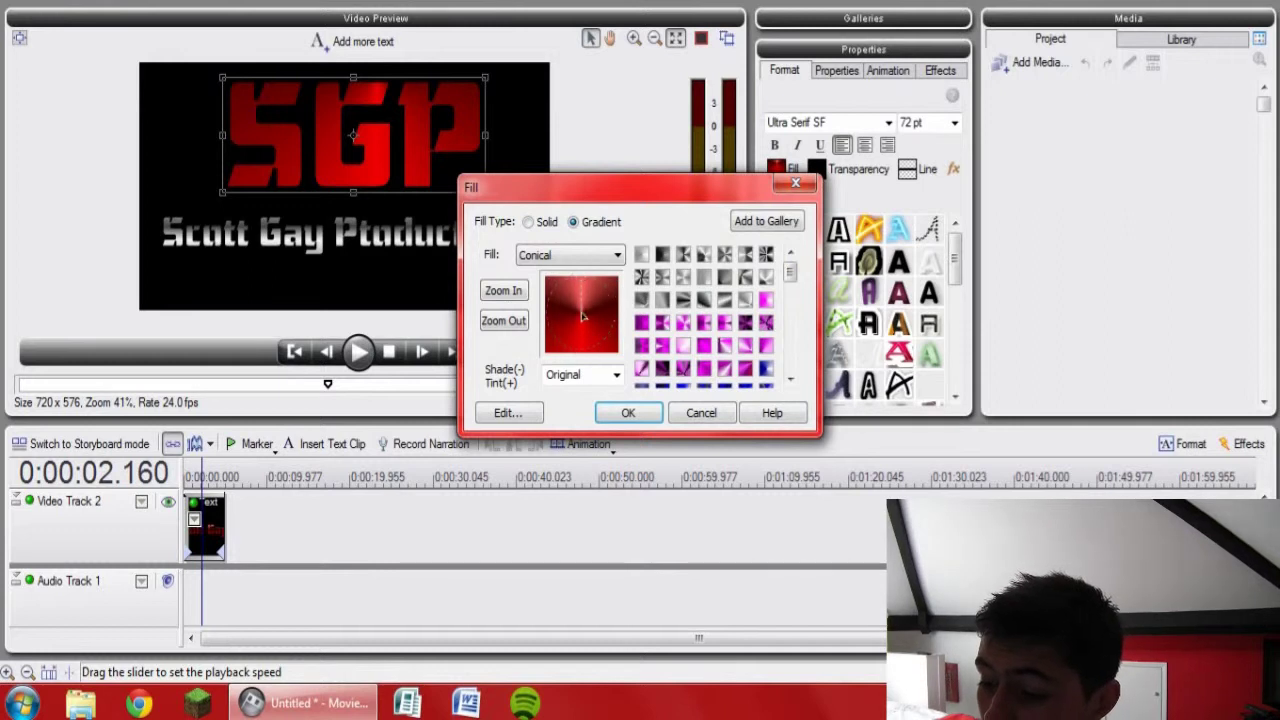
{"action": "left_click", "coordinate": [630, 416]}
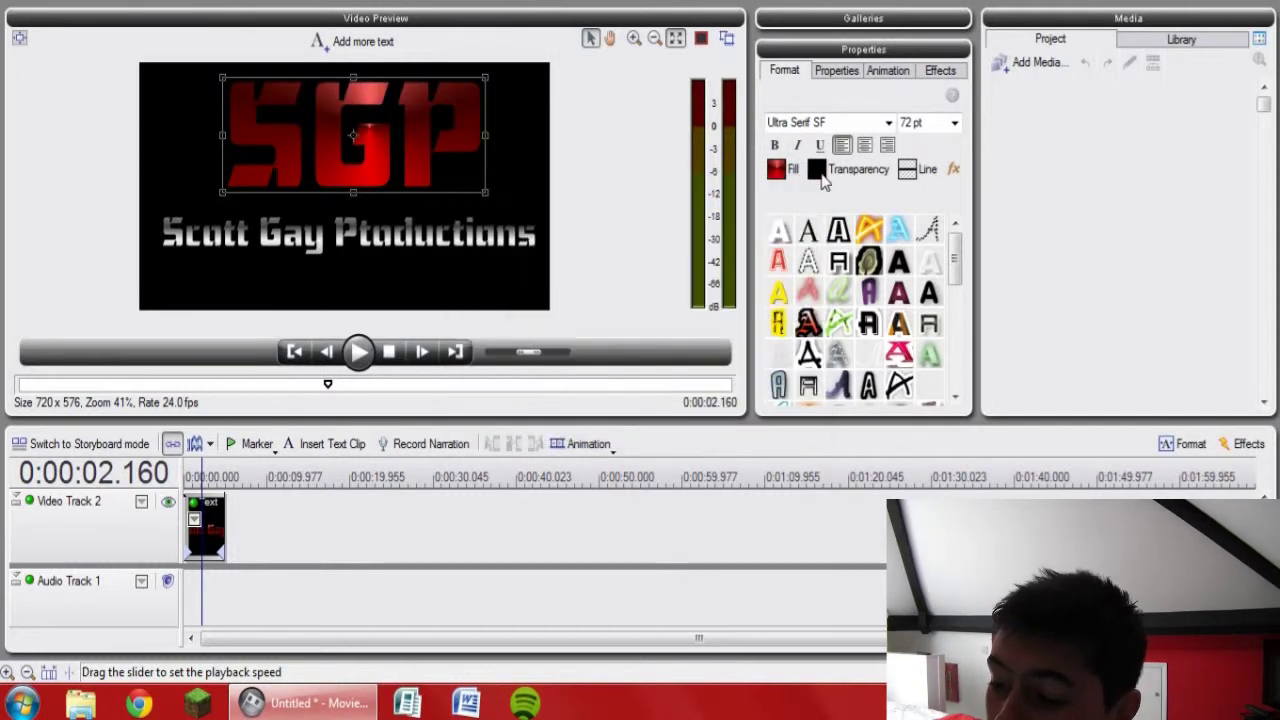
{"action": "left_click", "coordinate": [781, 169]}
{"action": "left_click_drag", "start_coordinate": [586, 316], "coordinate": [585, 282]}
{"action": "left_click", "coordinate": [629, 413]}
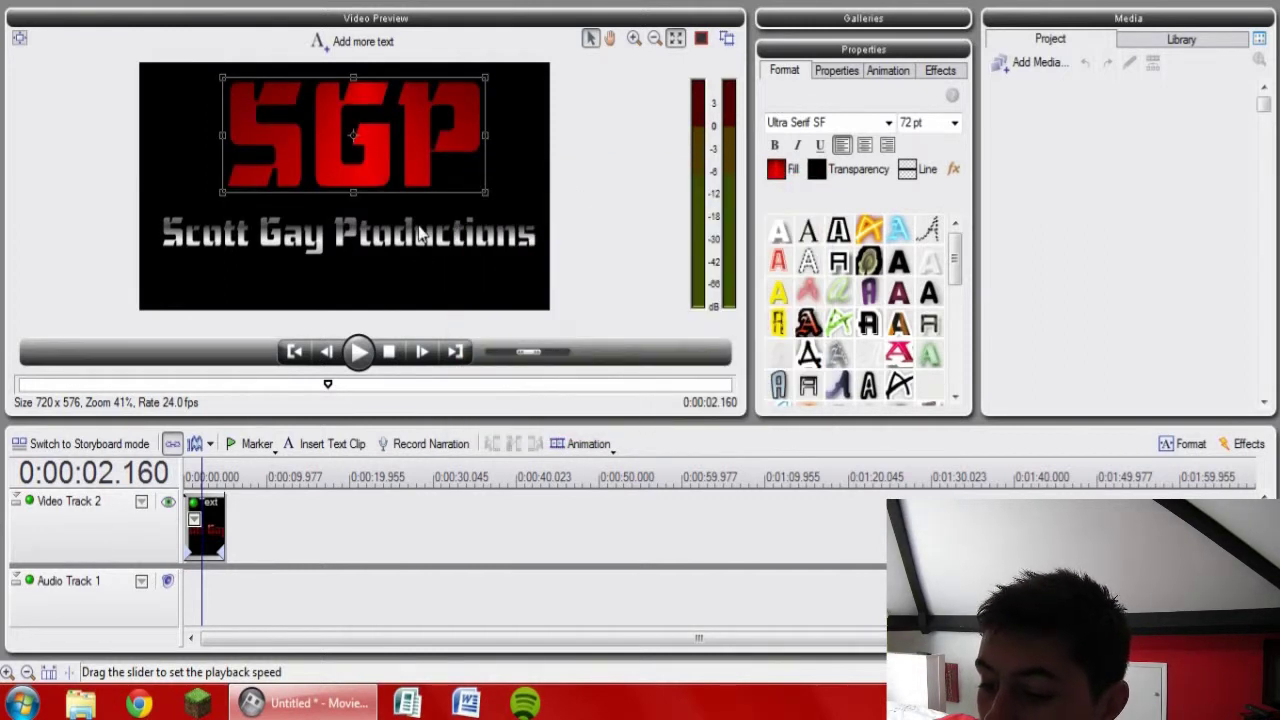
Correct 'Ptoductions' to 'Productions' in the lower line and reselect the title clip.
{"action": "left_click", "coordinate": [415, 270]}
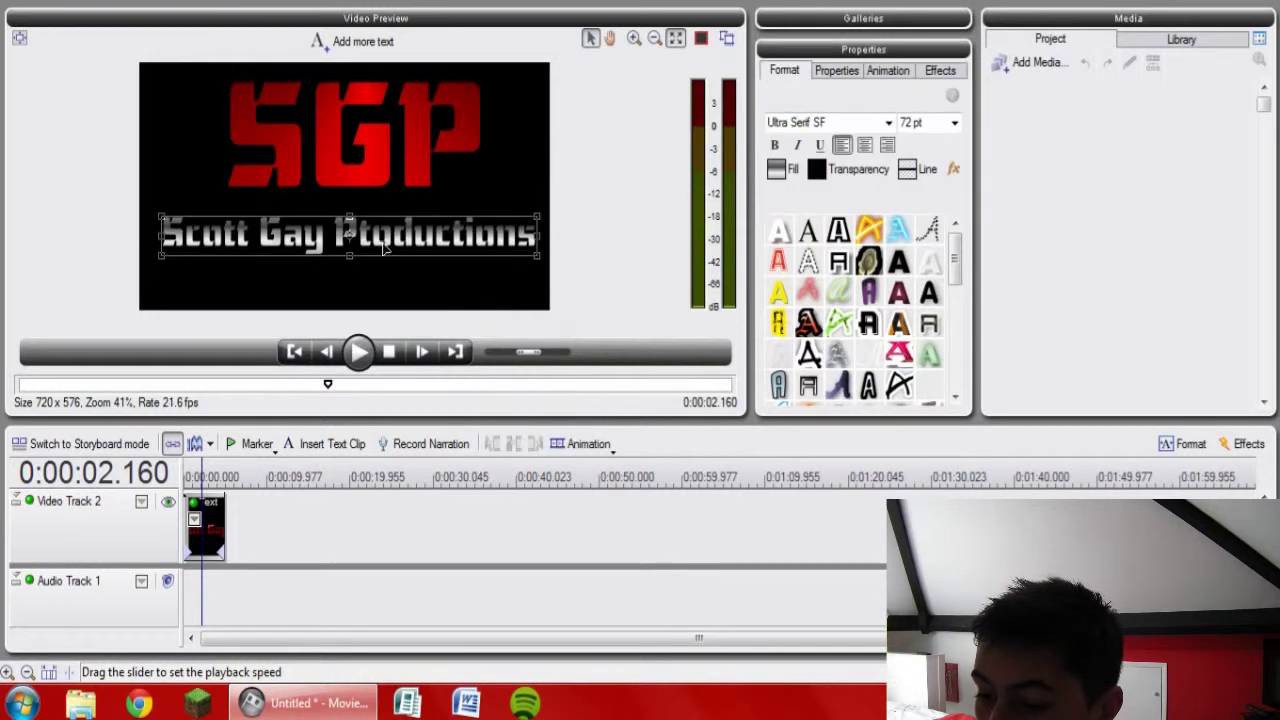
{"action": "double_click", "coordinate": [369, 234]}
{"action": "left_click", "coordinate": [372, 236]}
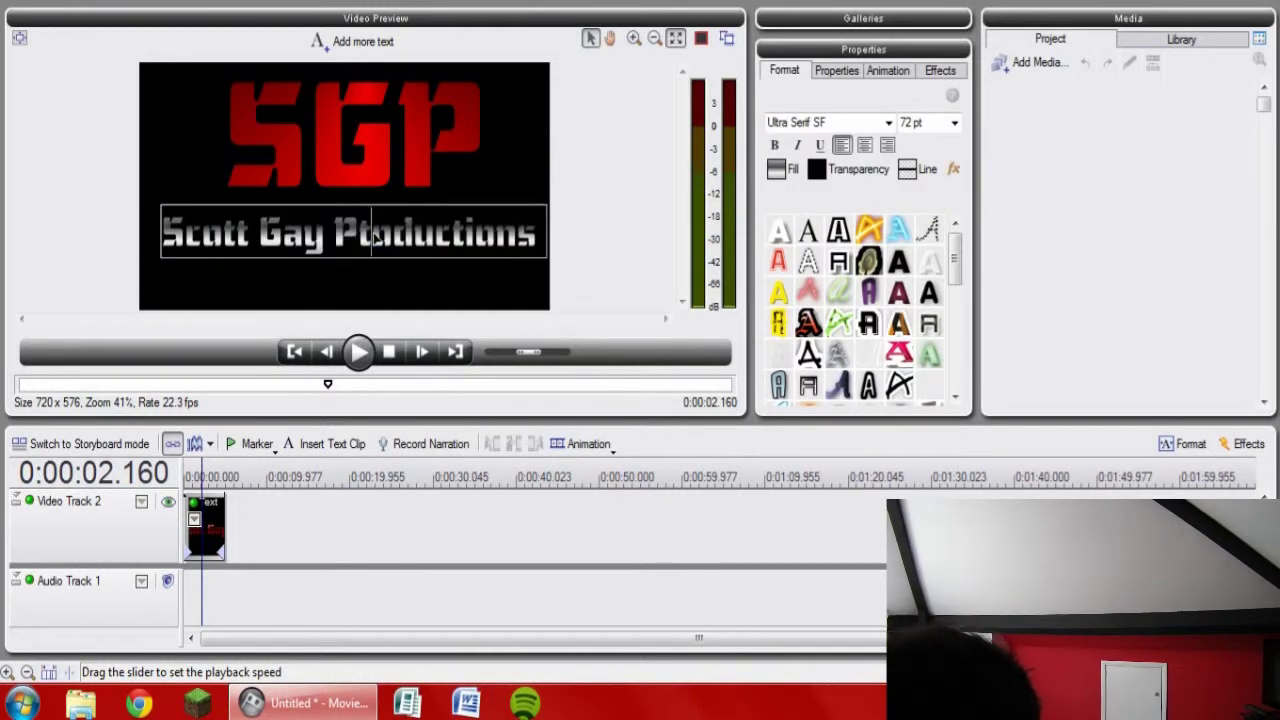
{"action": "left_click", "coordinate": [604, 300]}
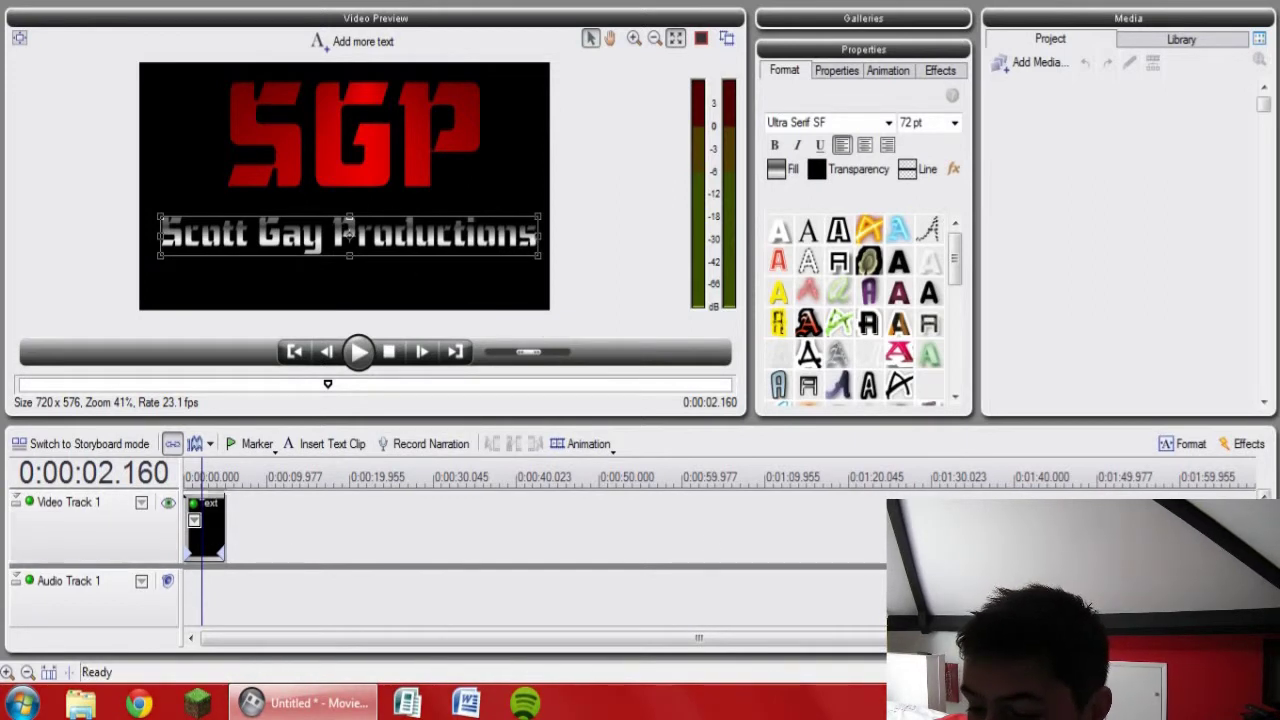
{"action": "left_click", "coordinate": [205, 530]}
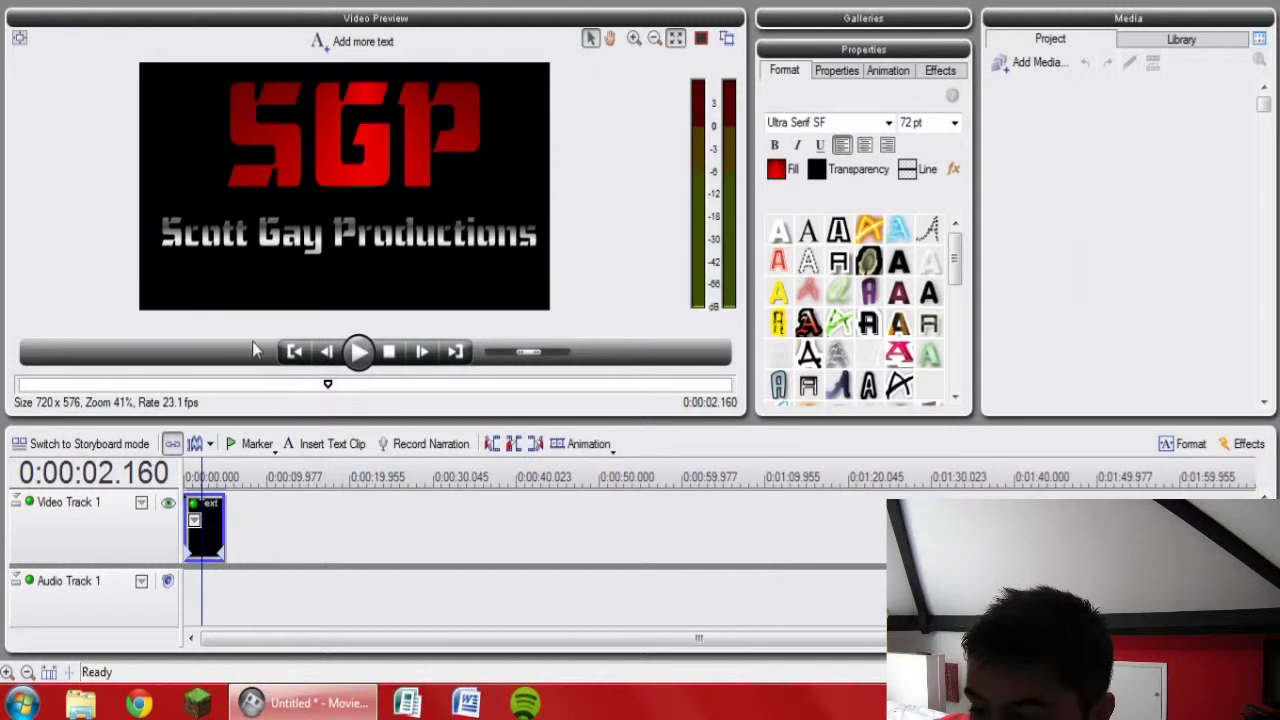
{"action": "left_click", "coordinate": [329, 147]}
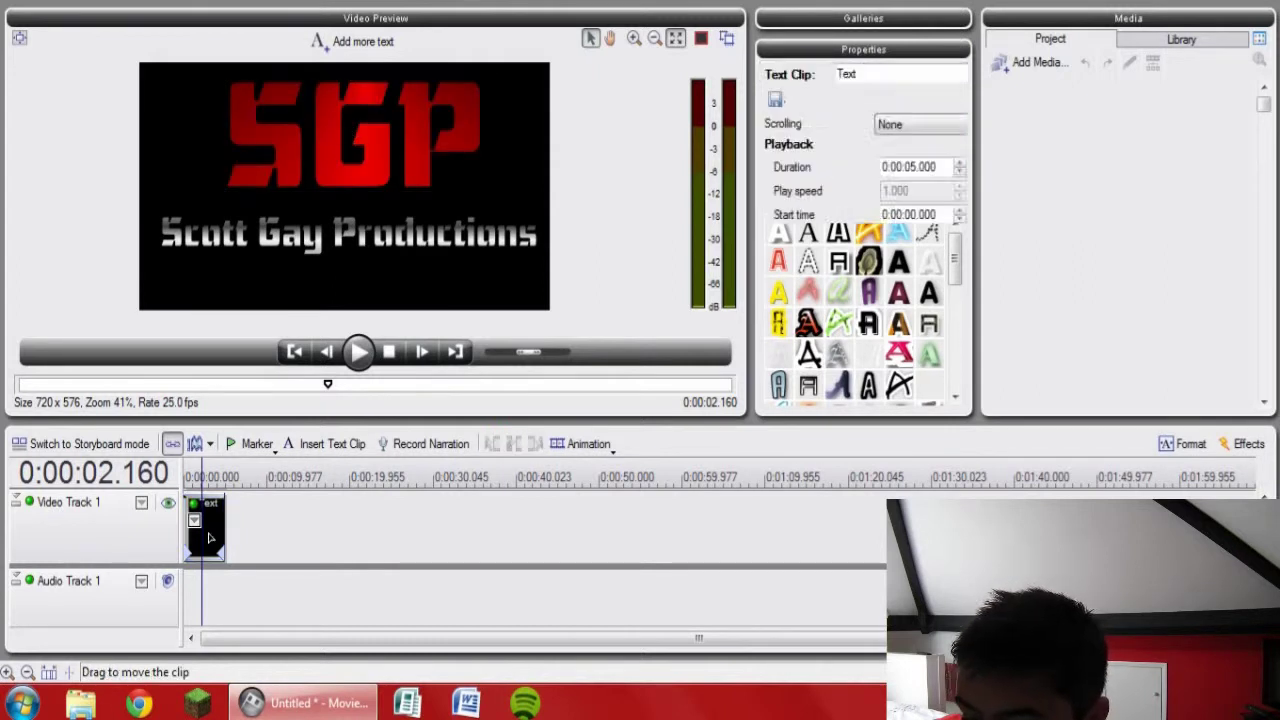
Show the SGP clip's Transform envelope and zoom the timeline in.
{"action": "right_click", "coordinate": [205, 537]}
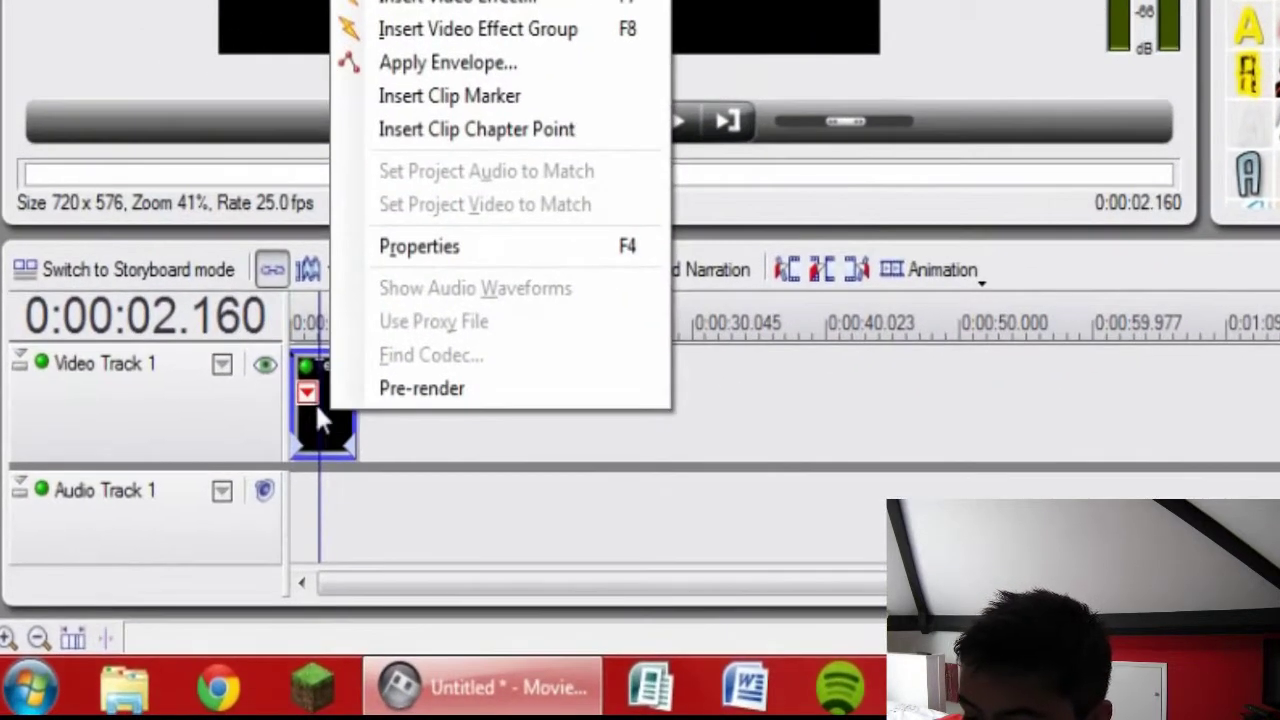
{"action": "left_click", "coordinate": [315, 402]}
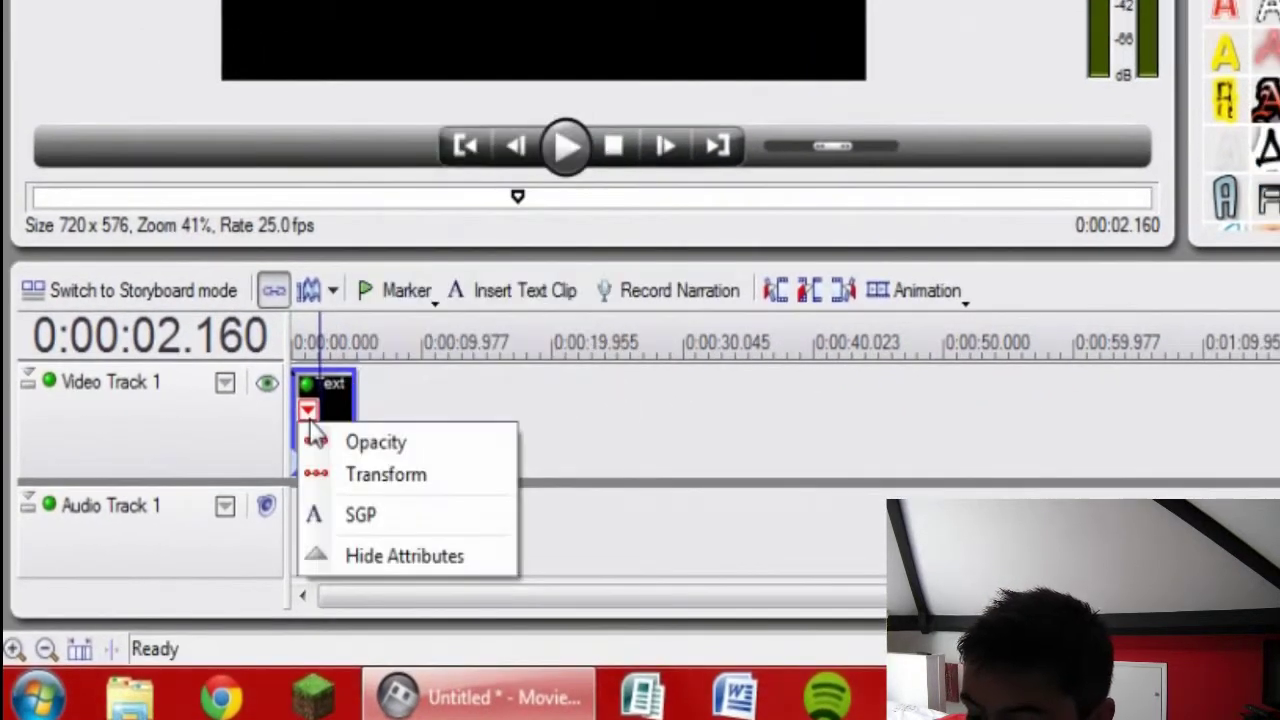
{"action": "left_click", "coordinate": [384, 455]}
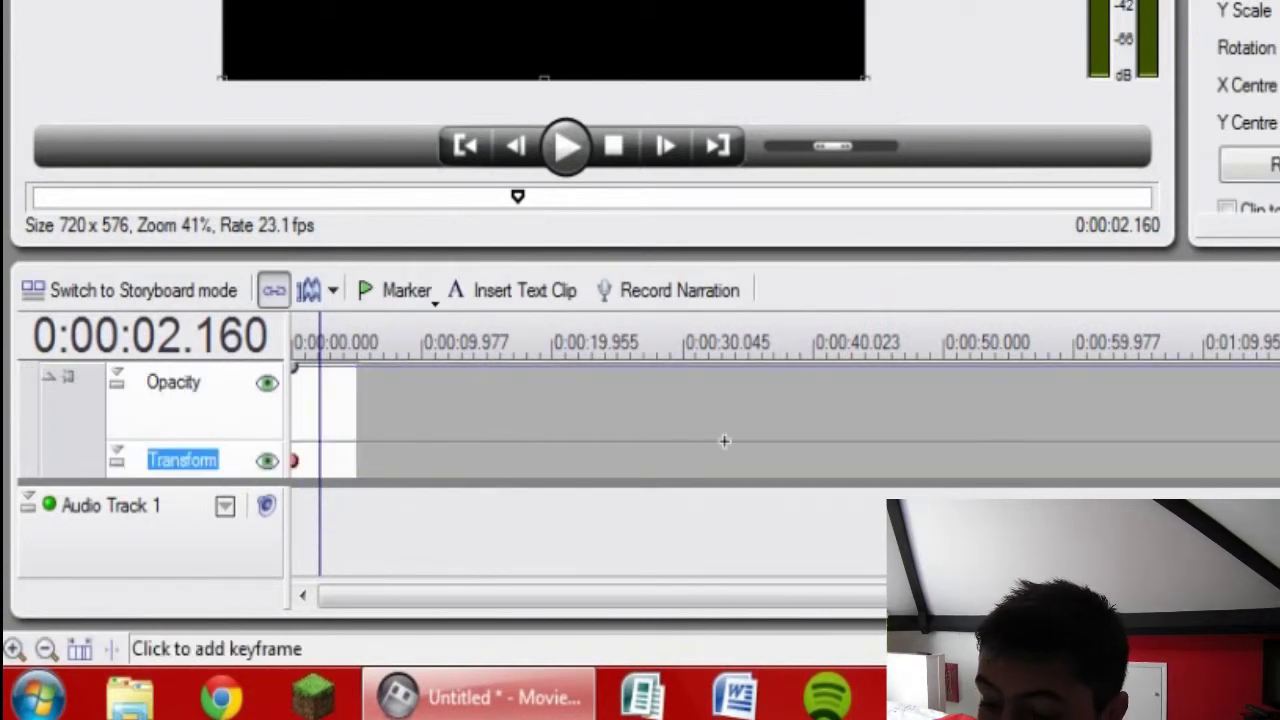
{"action": "left_click", "coordinate": [292, 461]}
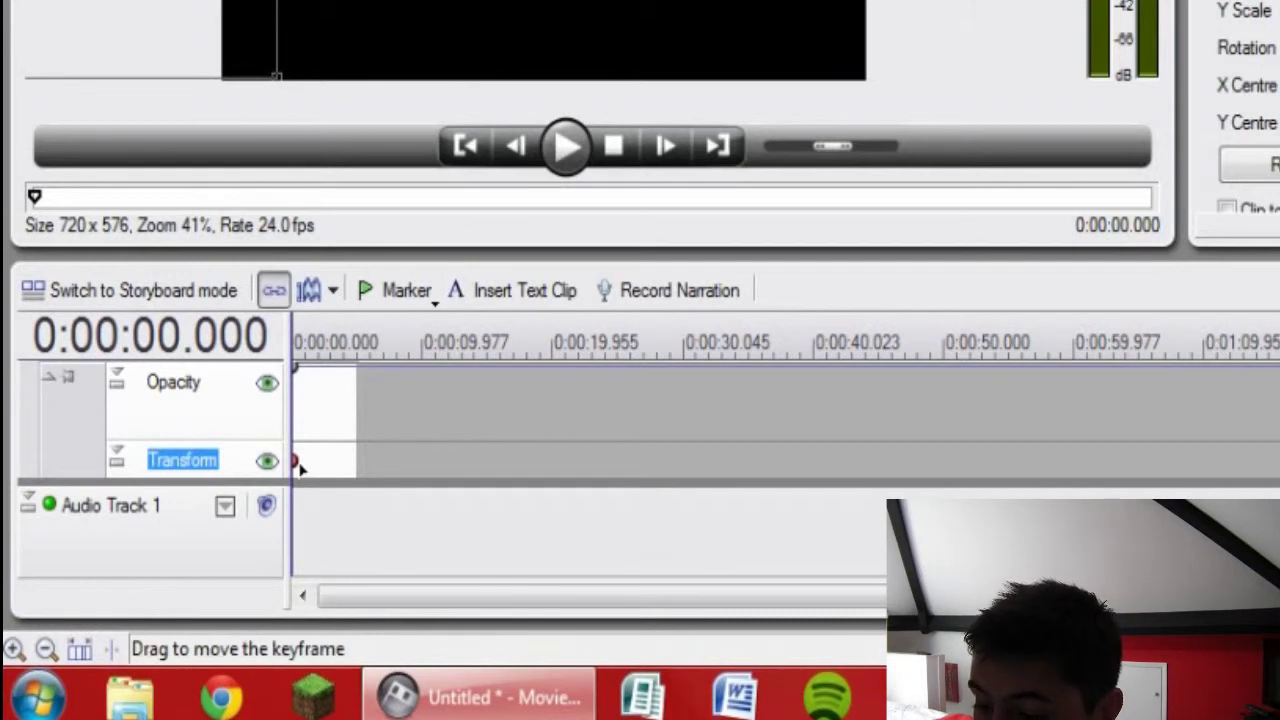
{"action": "left_click", "coordinate": [13, 649]}
{"action": "left_click", "coordinate": [13, 649]}
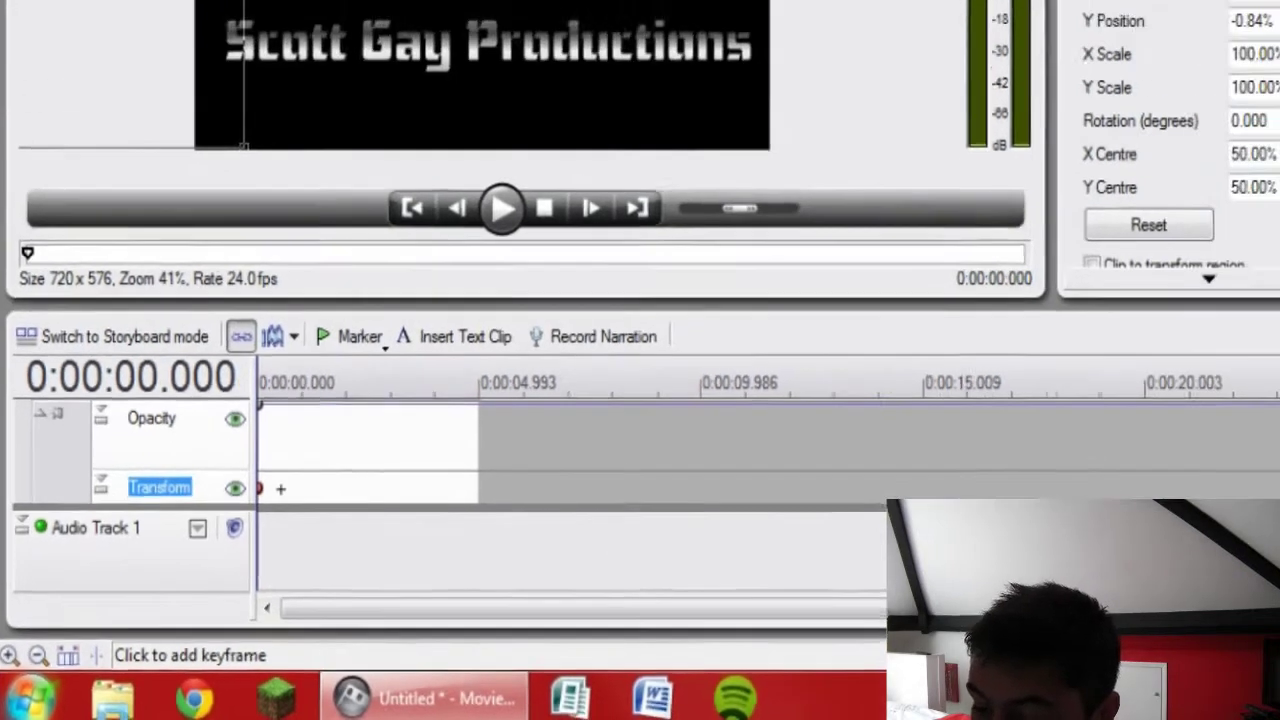
Keyframe SGP: centred at 0.52 s, drifted right at 3.64 s, off the right edge at 4.16 s.
{"action": "left_click", "coordinate": [193, 552]}
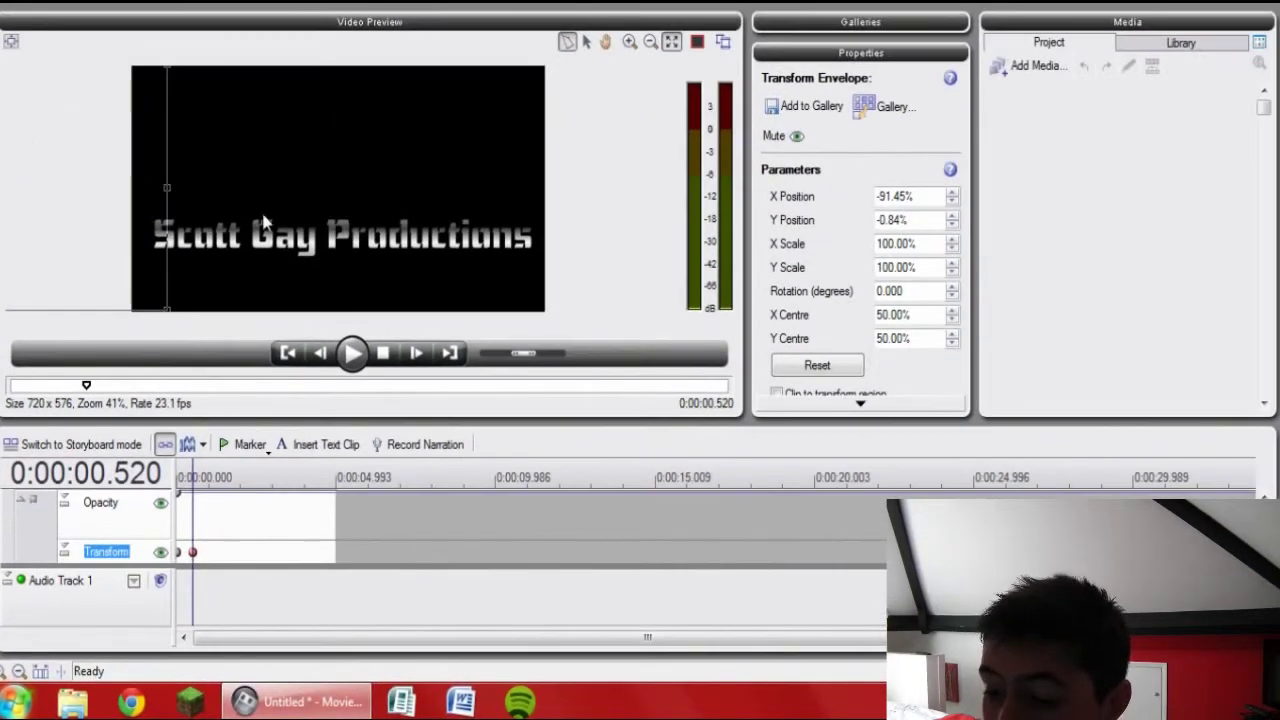
{"action": "mouse_move", "coordinate": [116, 147]}
{"action": "left_mouse_down"}
{"action": "mouse_move", "coordinate": [357, 163]}
{"action": "mouse_move", "coordinate": [428, 132]}
{"action": "mouse_move", "coordinate": [452, 148]}
{"action": "left_mouse_up"}
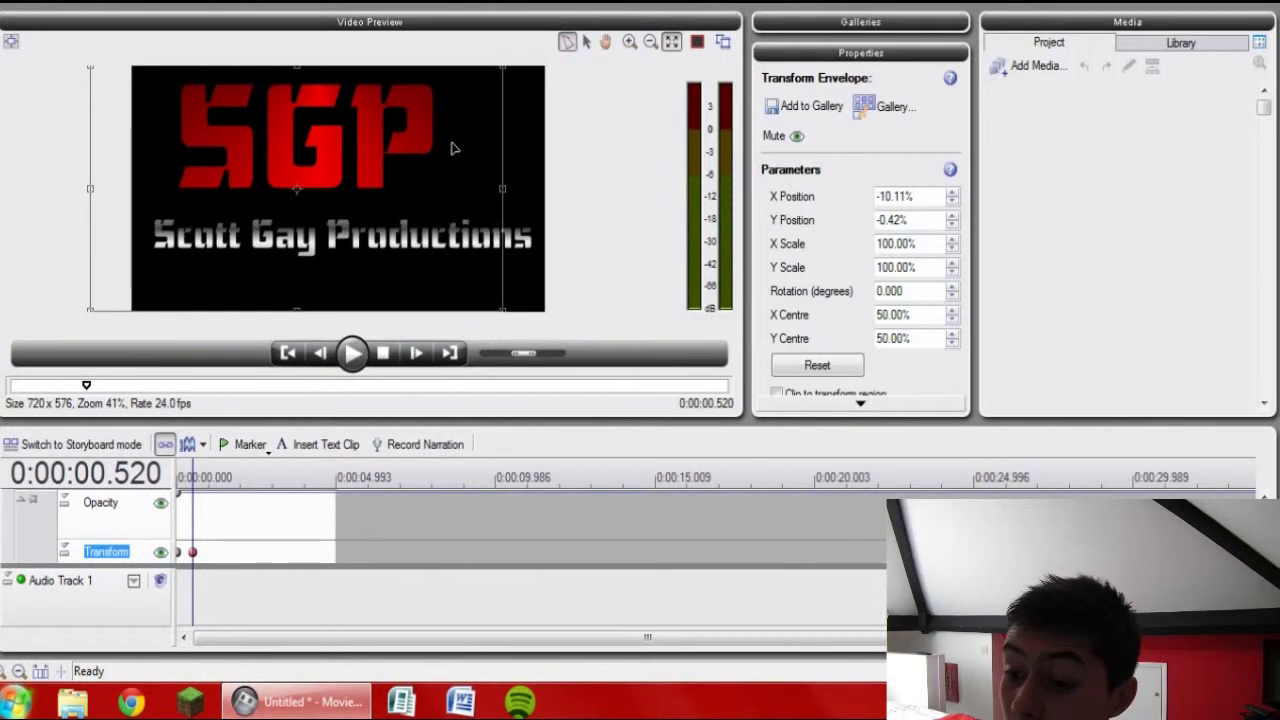
{"action": "left_click", "coordinate": [291, 552]}
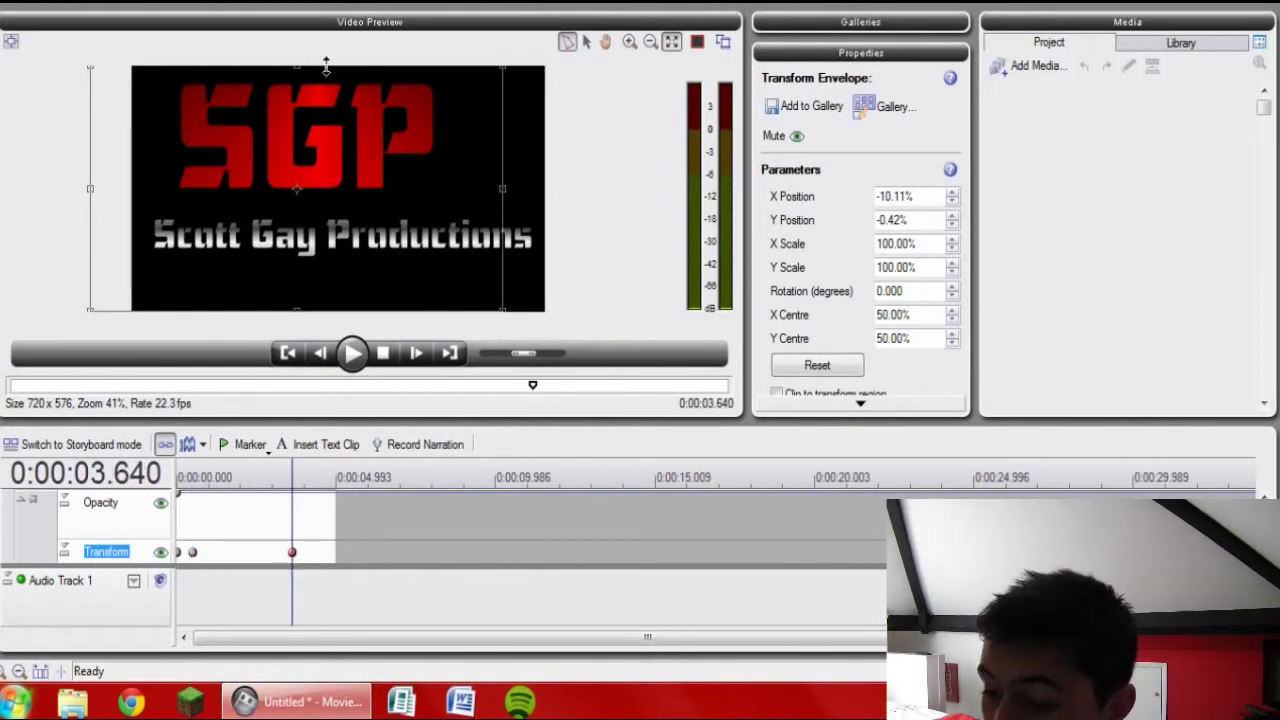
{"action": "left_click_drag", "start_coordinate": [287, 130], "coordinate": [346, 128]}
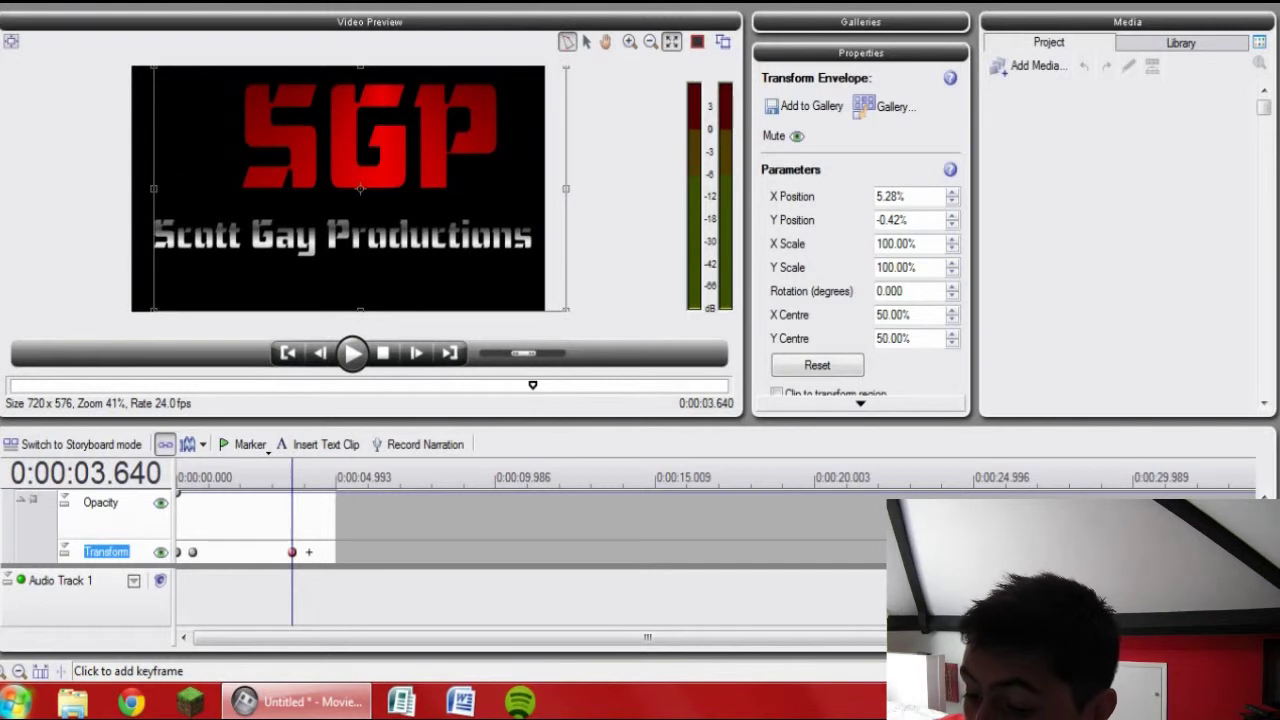
{"action": "left_click", "coordinate": [350, 352]}
{"action": "mouse_move", "coordinate": [295, 187]}
{"action": "left_mouse_down"}
{"action": "mouse_move", "coordinate": [609, 171]}
{"action": "mouse_move", "coordinate": [686, 190]}
{"action": "left_mouse_up"}
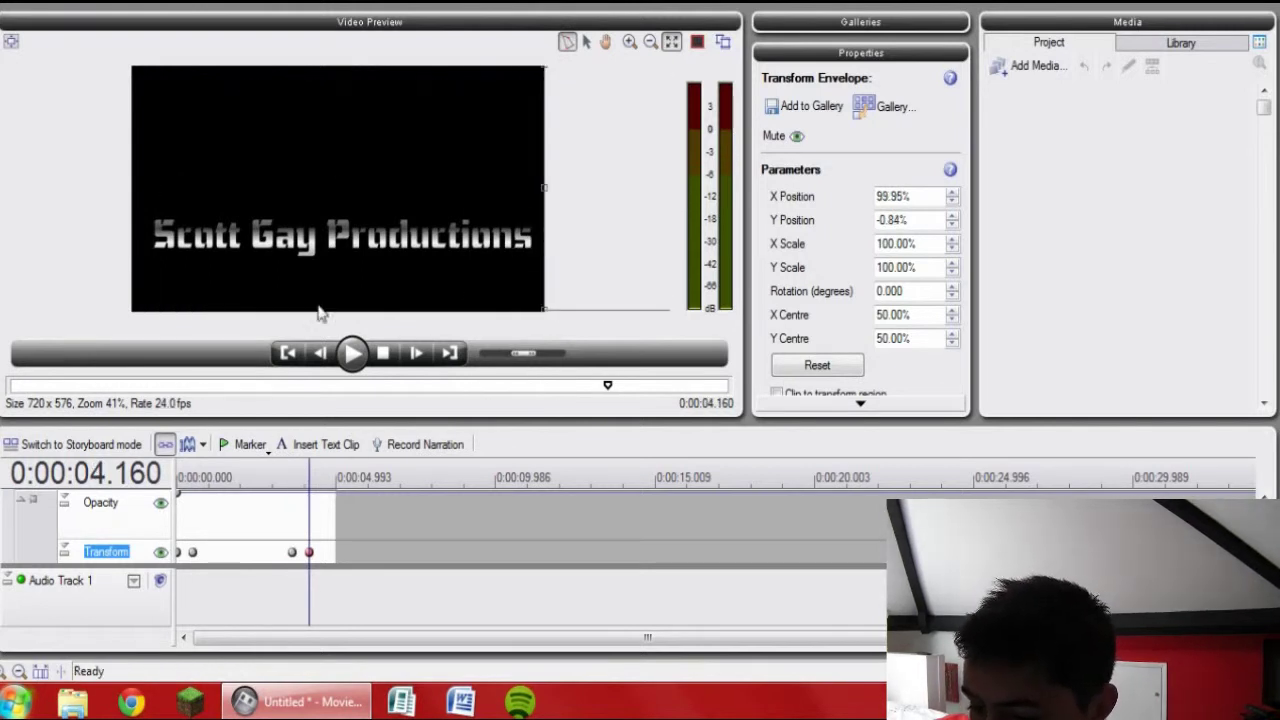
Preview the SGP animation, move the final keyframe slightly earlier, and replay it.
{"action": "left_click", "coordinate": [287, 352]}
{"action": "left_click", "coordinate": [358, 358]}
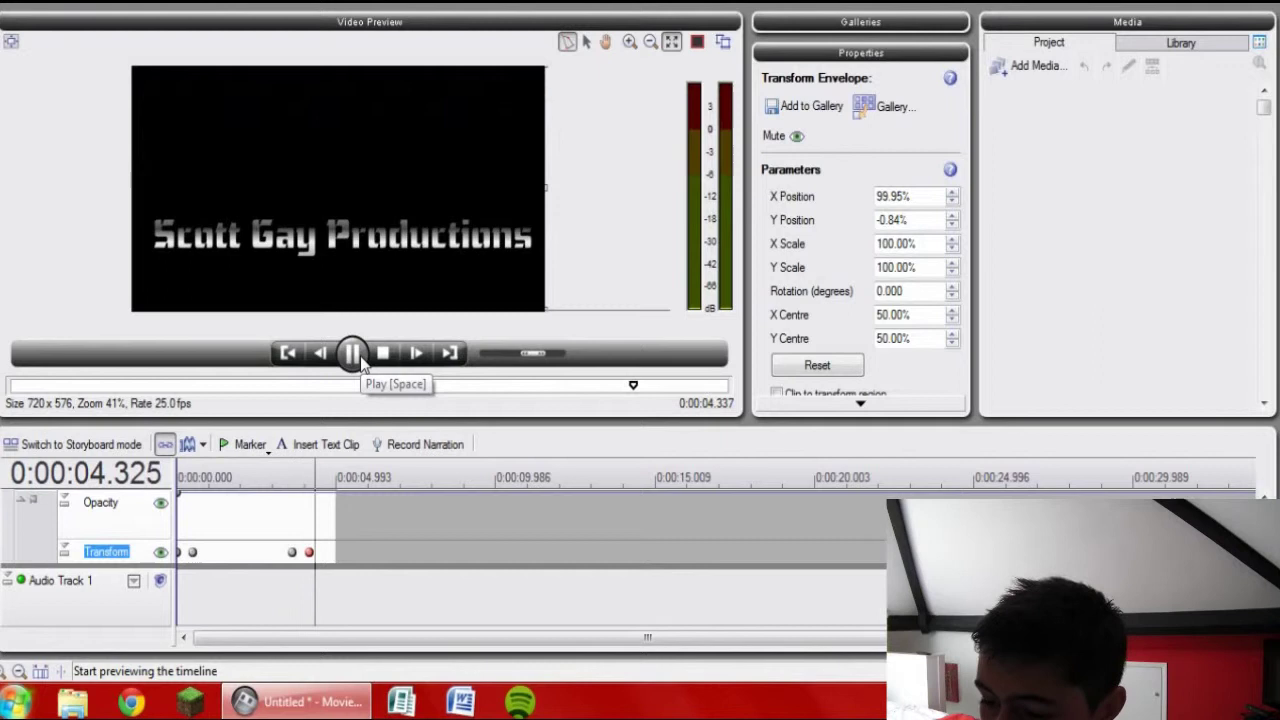
{"action": "left_click", "coordinate": [354, 355]}
{"action": "left_click", "coordinate": [318, 553]}
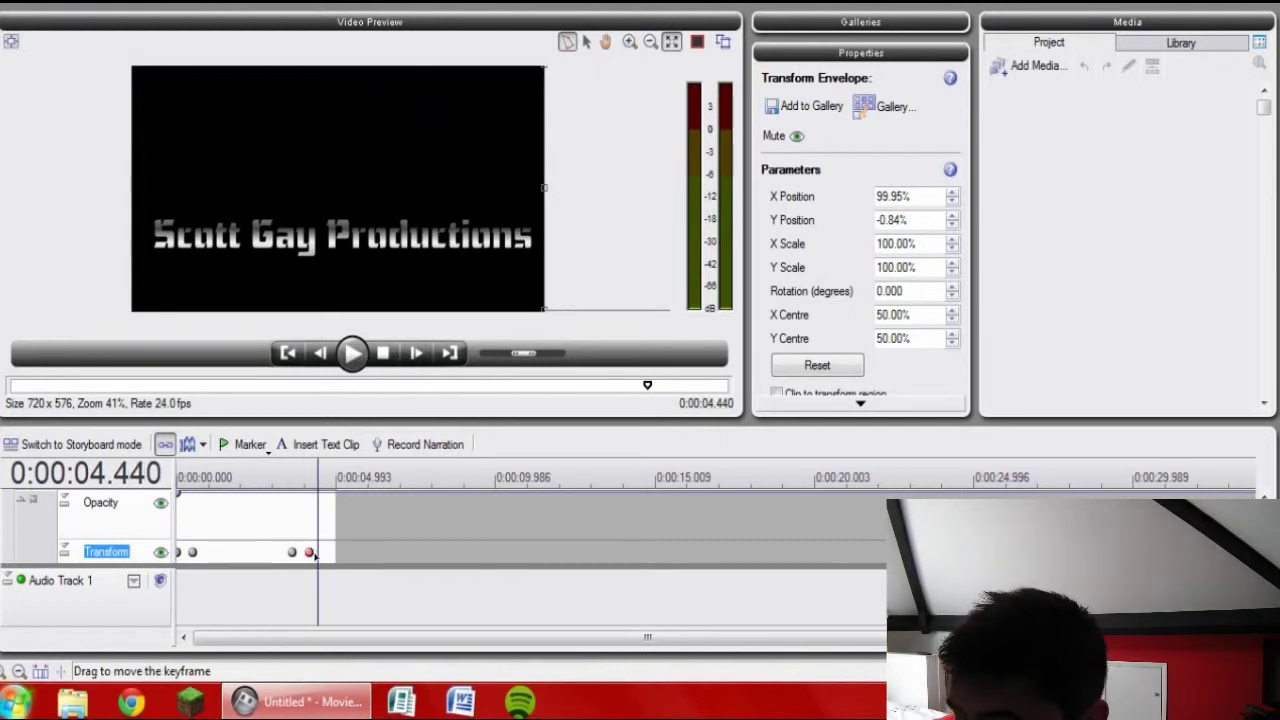
{"action": "left_click_drag", "start_coordinate": [310, 553], "coordinate": [300, 553]}
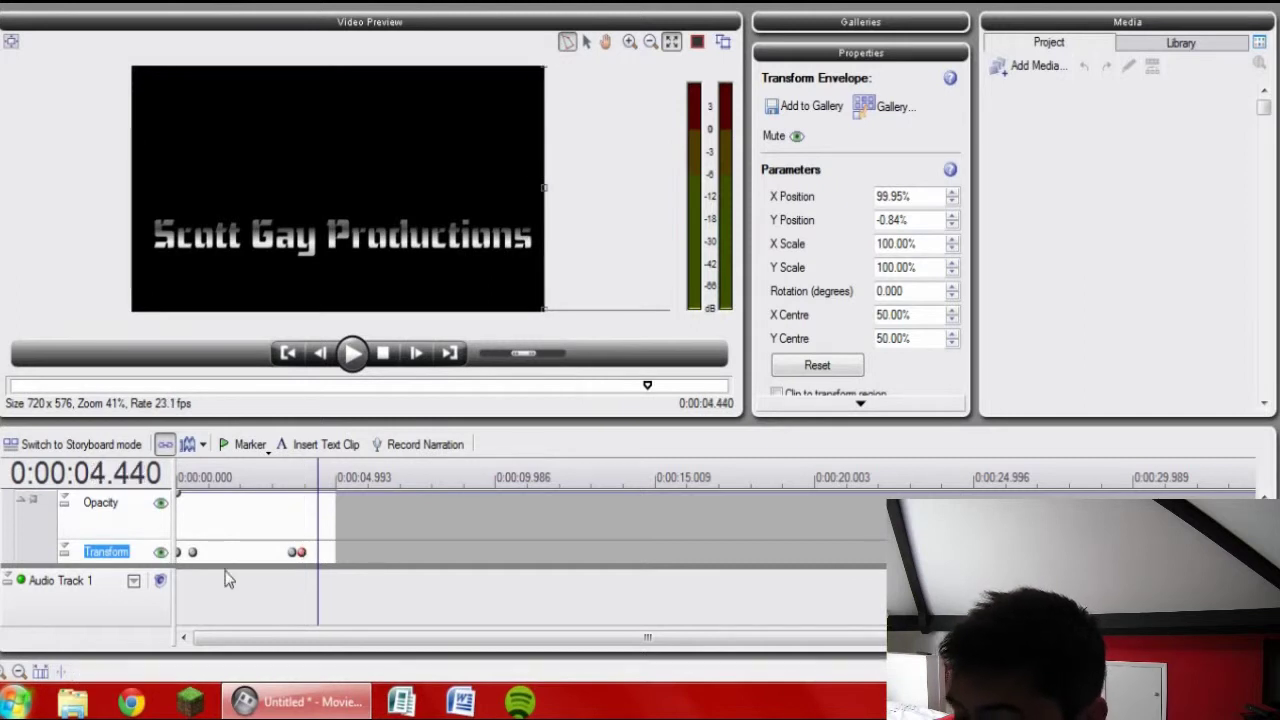
{"action": "left_click", "coordinate": [190, 553]}
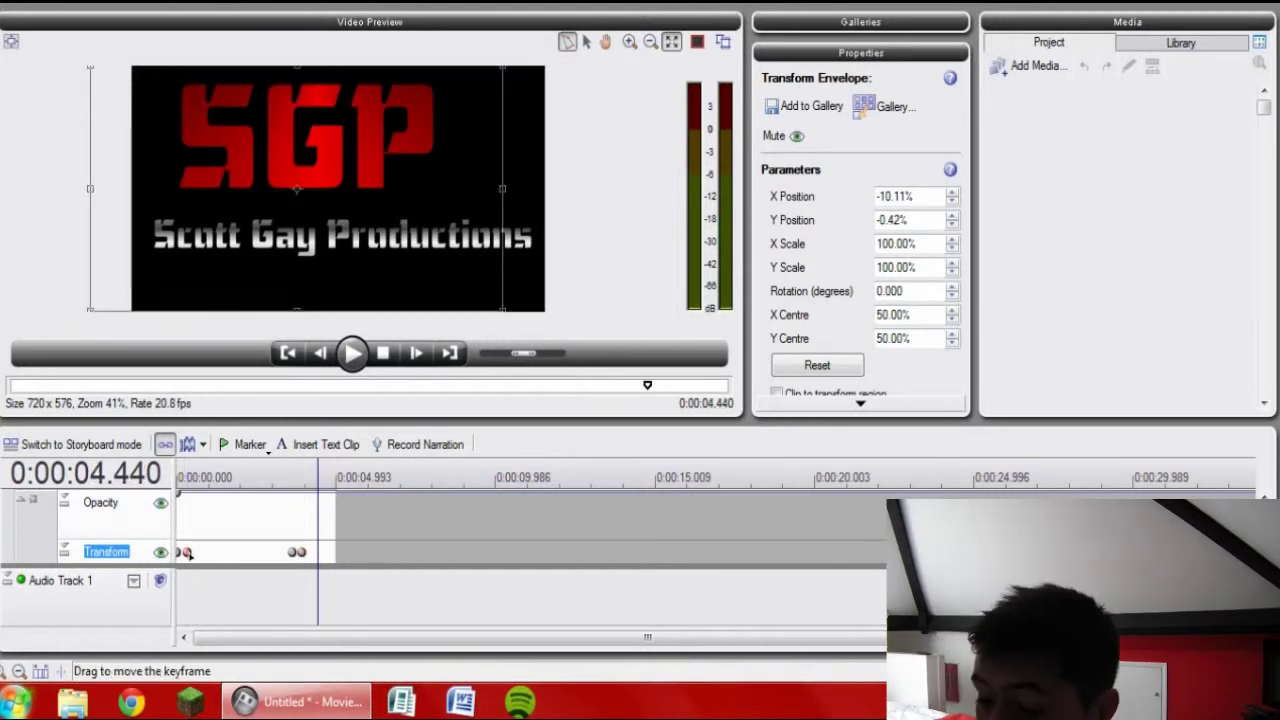
{"action": "left_click", "coordinate": [287, 352]}
{"action": "left_click", "coordinate": [352, 355]}
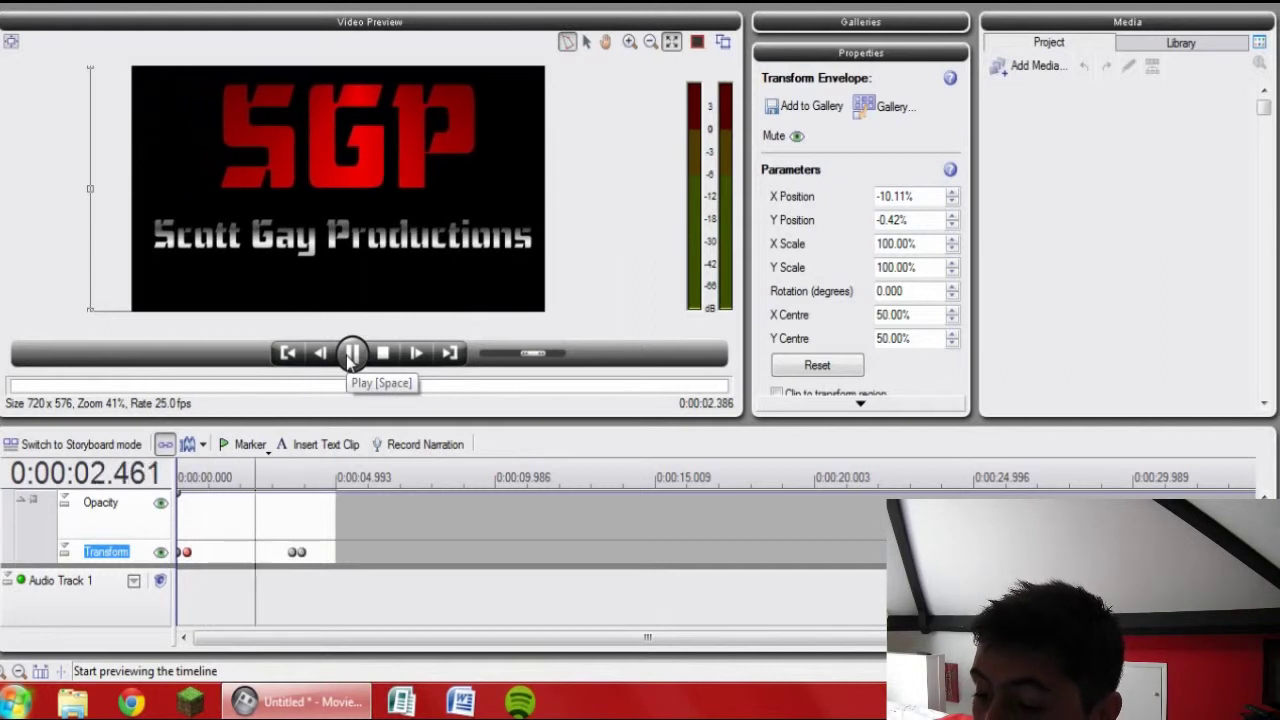
{"action": "left_click", "coordinate": [352, 355]}
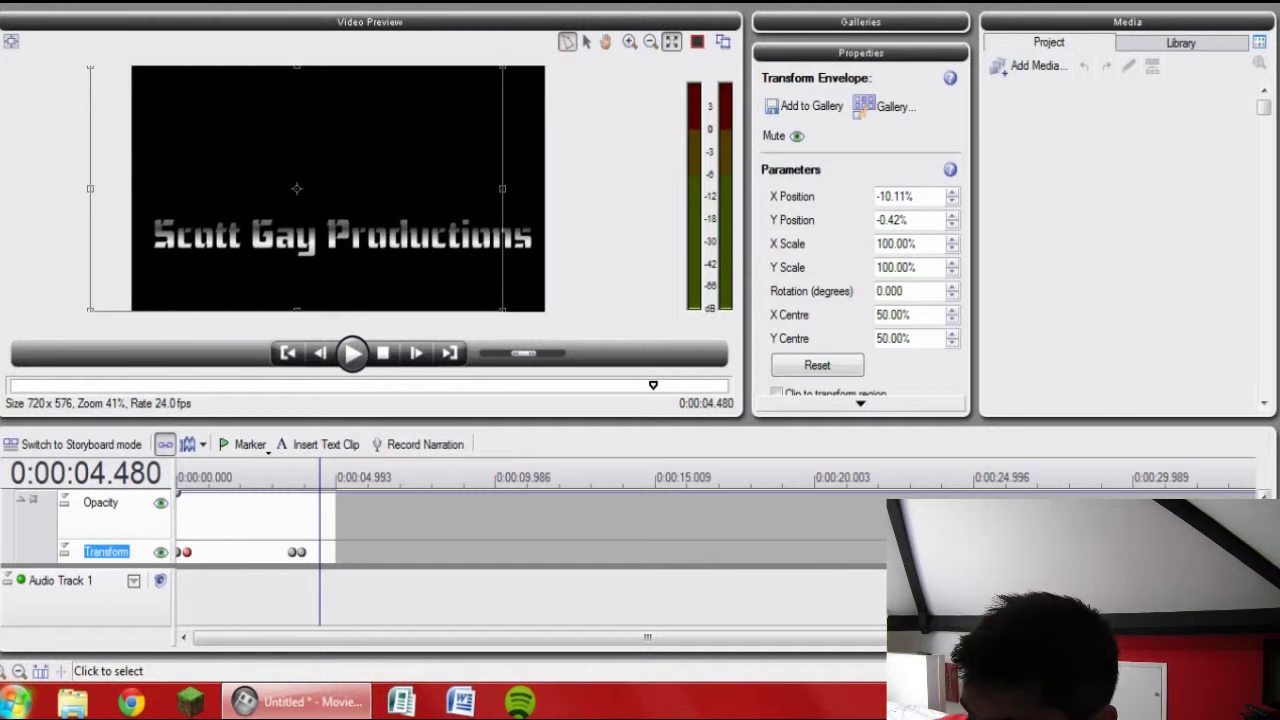
Show the company-name clip's Transform envelope at its starting keyframe.
{"action": "left_click", "coordinate": [578, 553]}
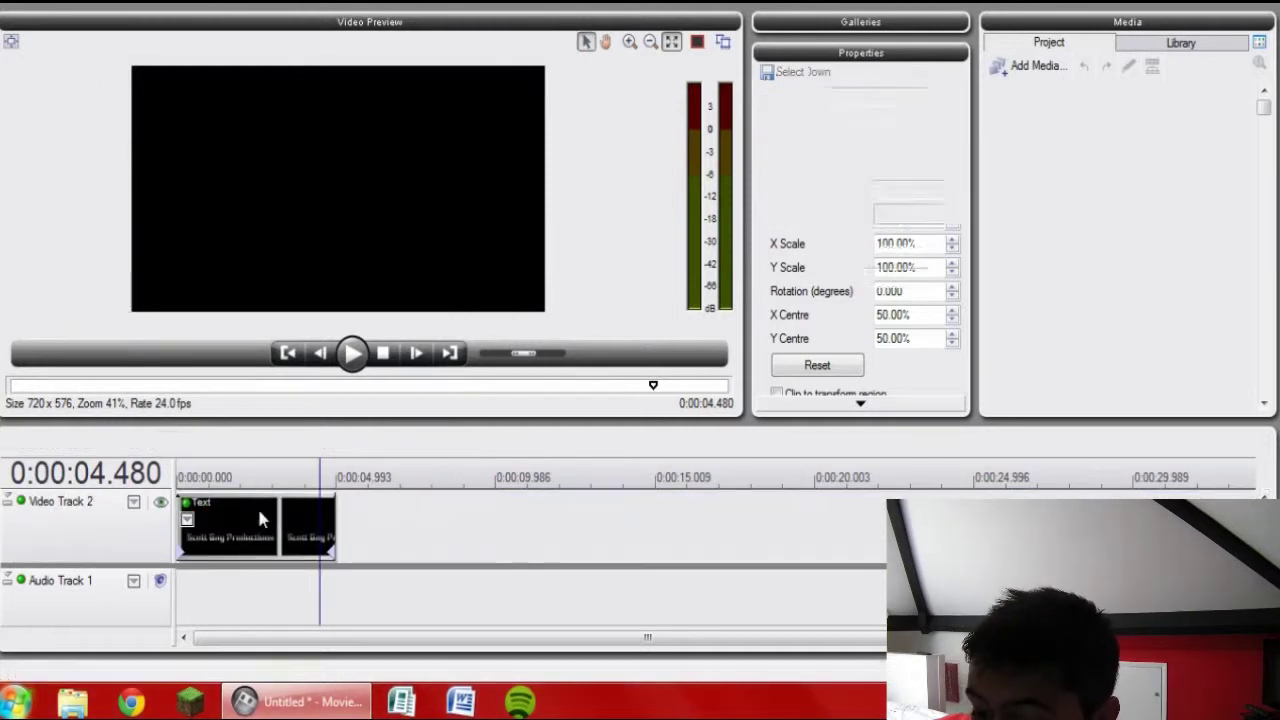
{"action": "right_click", "coordinate": [258, 506]}
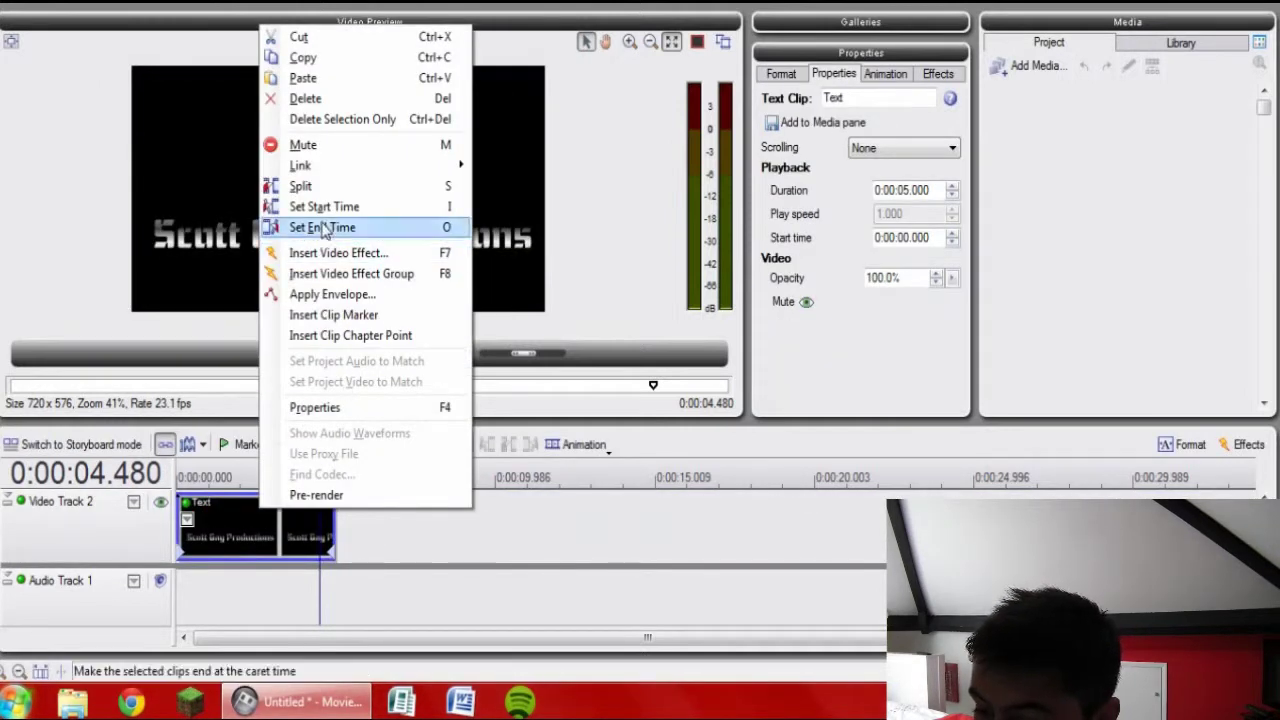
{"action": "left_click", "coordinate": [228, 537]}
{"action": "left_click", "coordinate": [187, 528]}
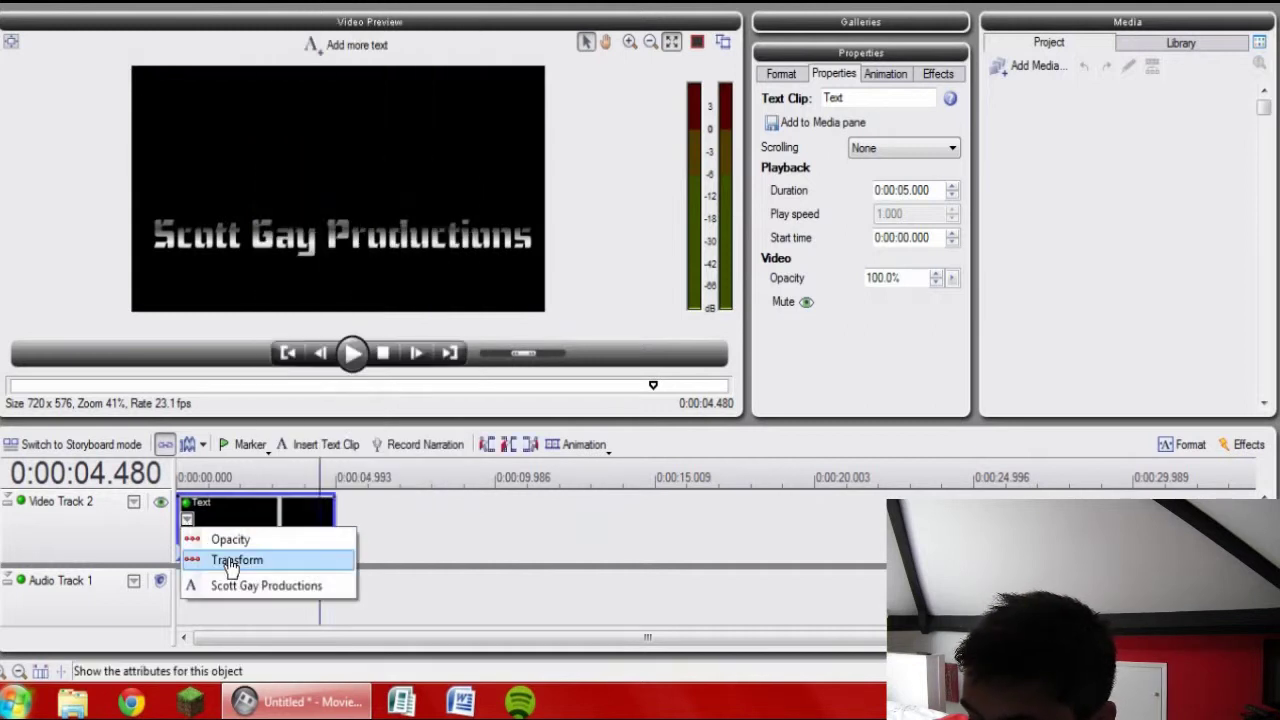
{"action": "left_click", "coordinate": [228, 560]}
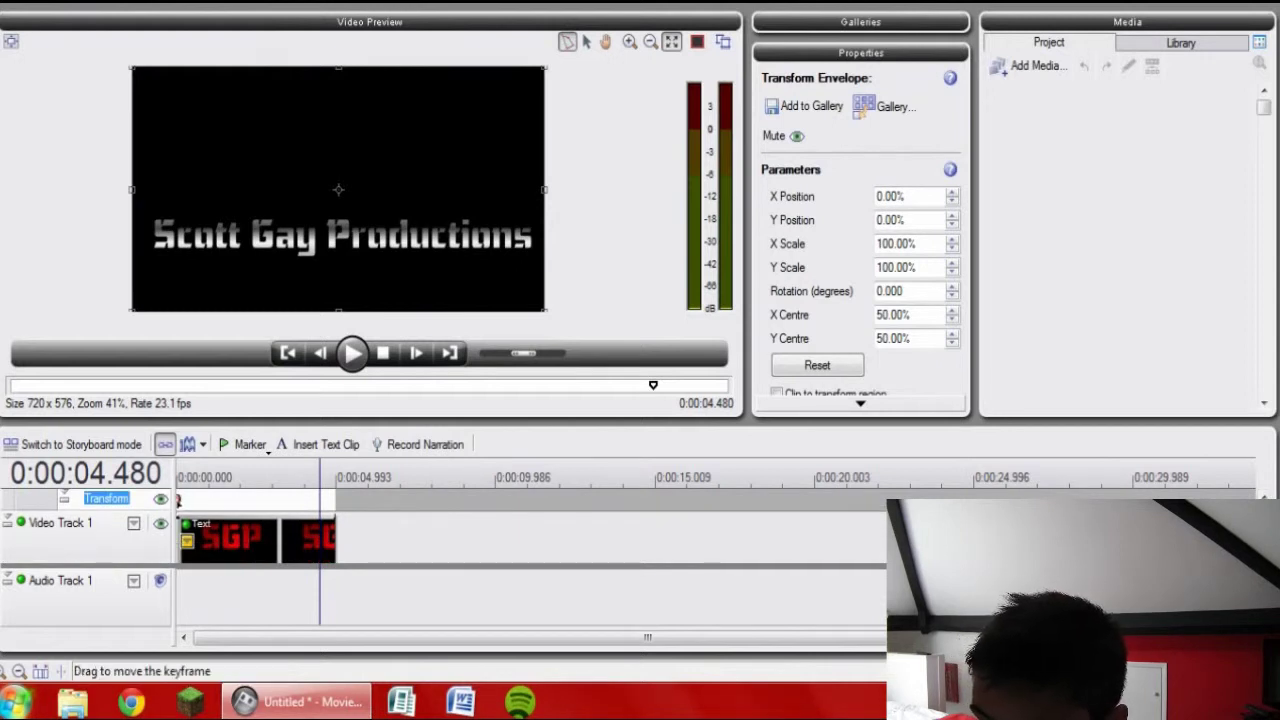
{"action": "left_click", "coordinate": [177, 500]}
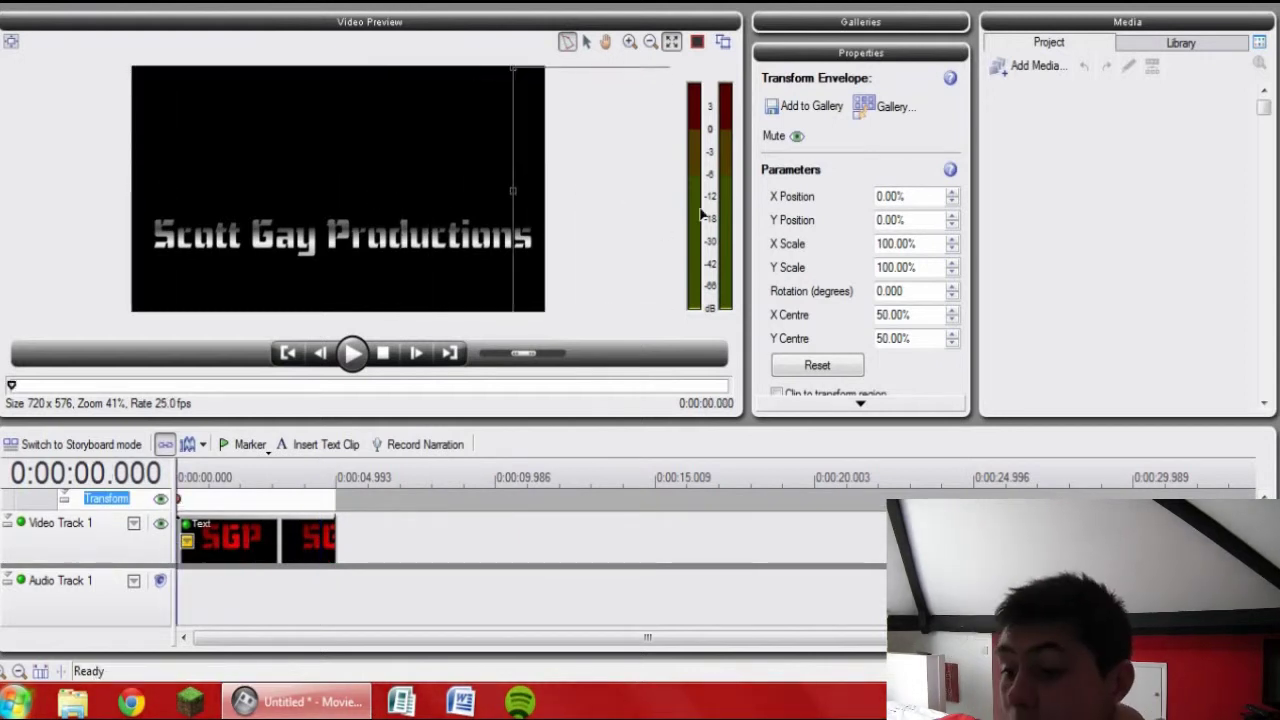
Keyframe the name: off right at 0 s, under SGP at 0.44 s, off left by 4.16 s.
{"action": "left_click_drag", "start_coordinate": [730, 215], "coordinate": [732, 216]}
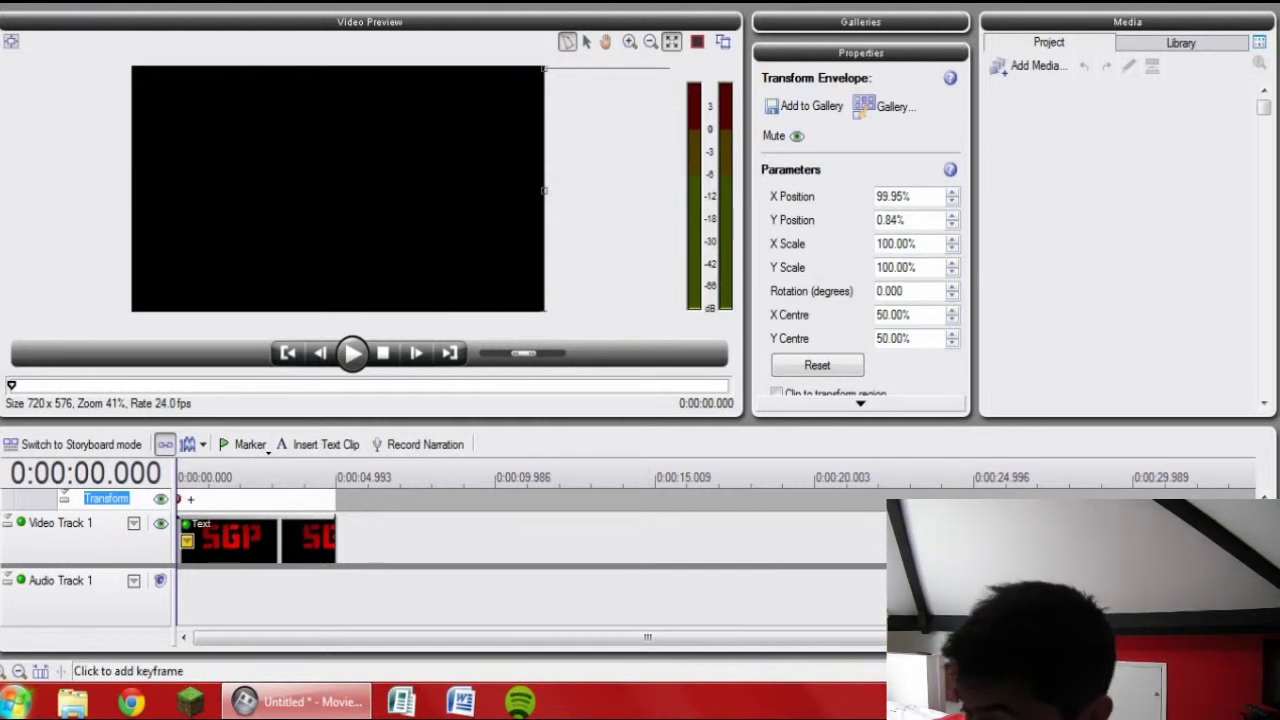
{"action": "left_click", "coordinate": [352, 356]}
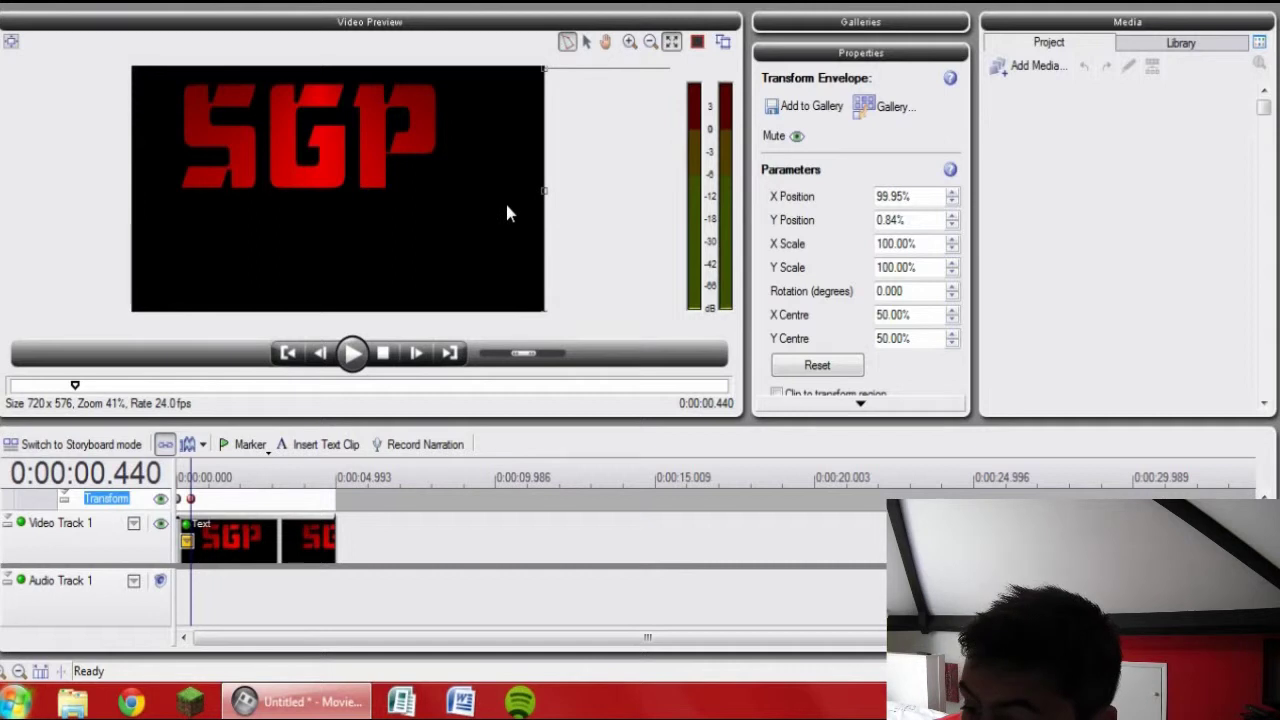
{"action": "left_click_drag", "start_coordinate": [523, 202], "coordinate": [266, 208]}
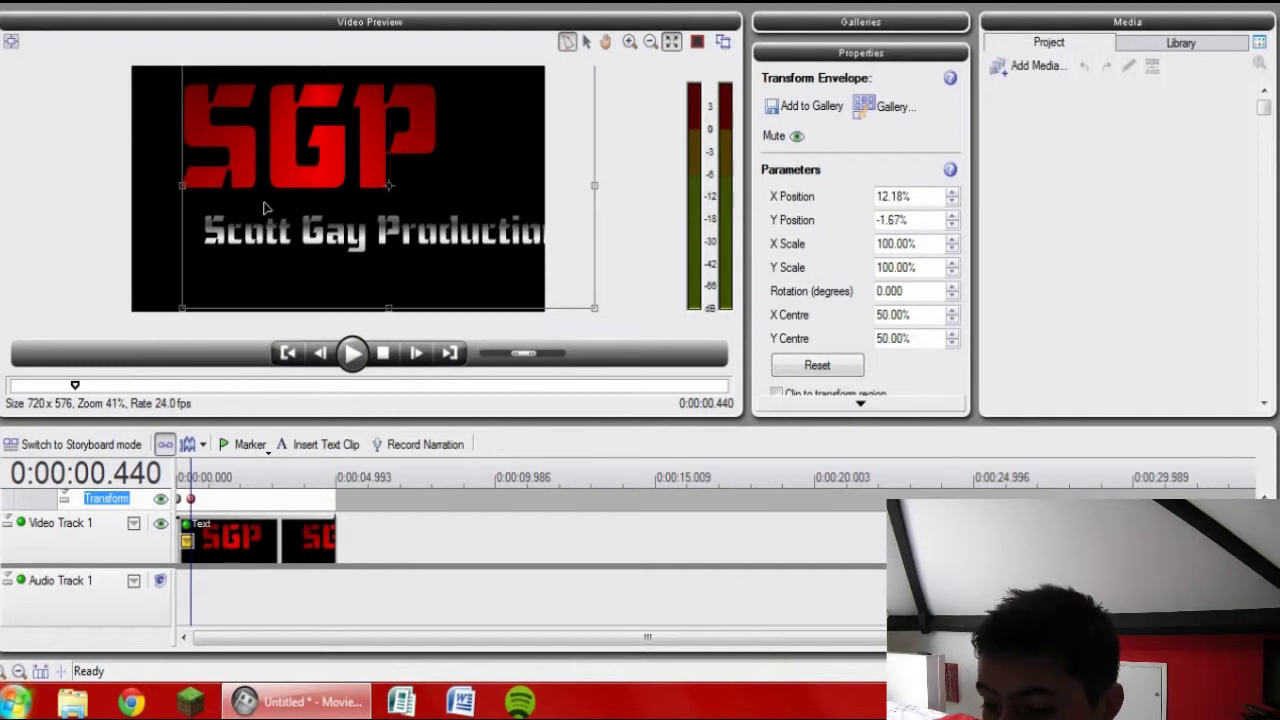
{"action": "left_click", "coordinate": [293, 499]}
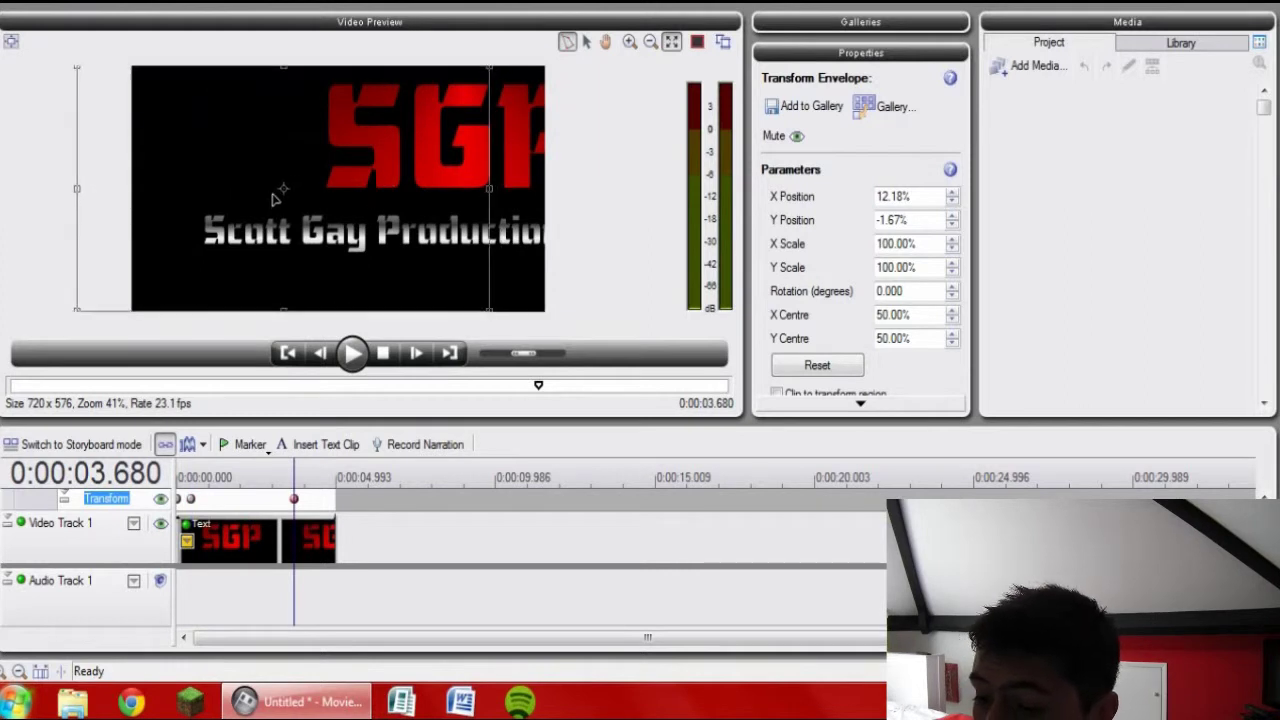
{"action": "left_click", "coordinate": [308, 499]}
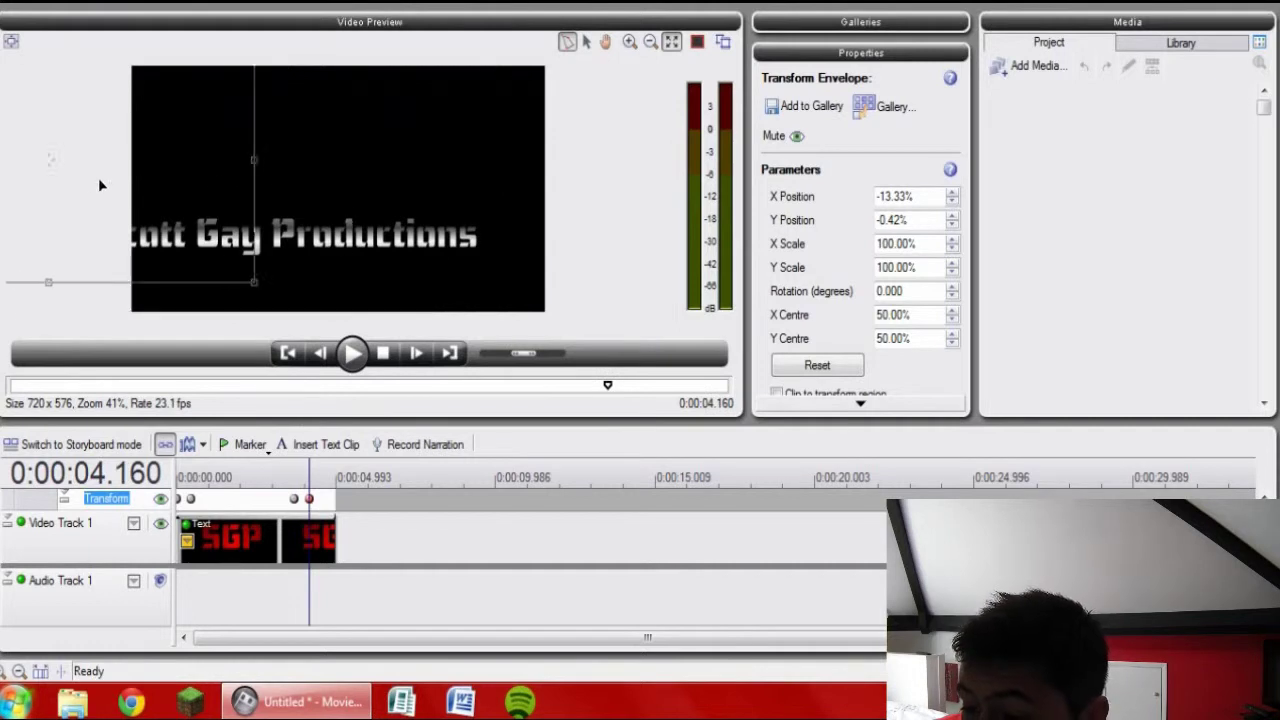
{"action": "left_click_drag", "start_coordinate": [2, 200], "coordinate": [2, 218]}
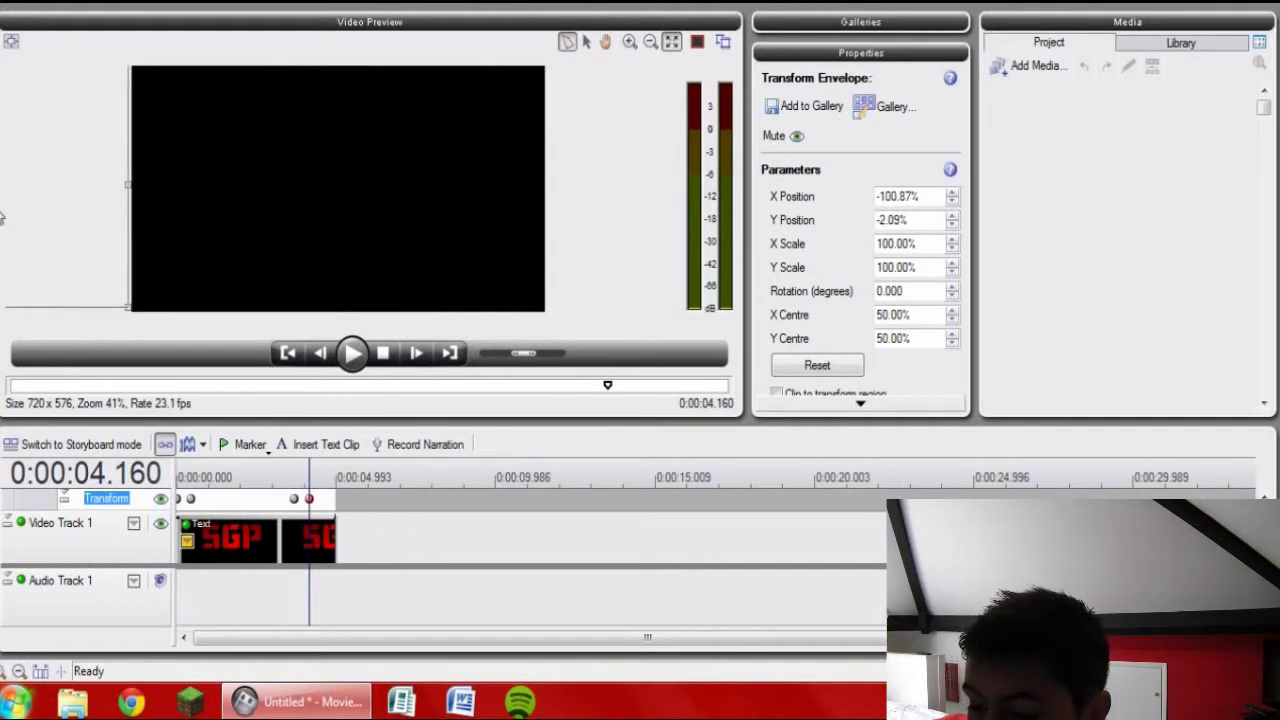
{"action": "left_click", "coordinate": [286, 357]}
{"action": "left_click", "coordinate": [348, 362]}
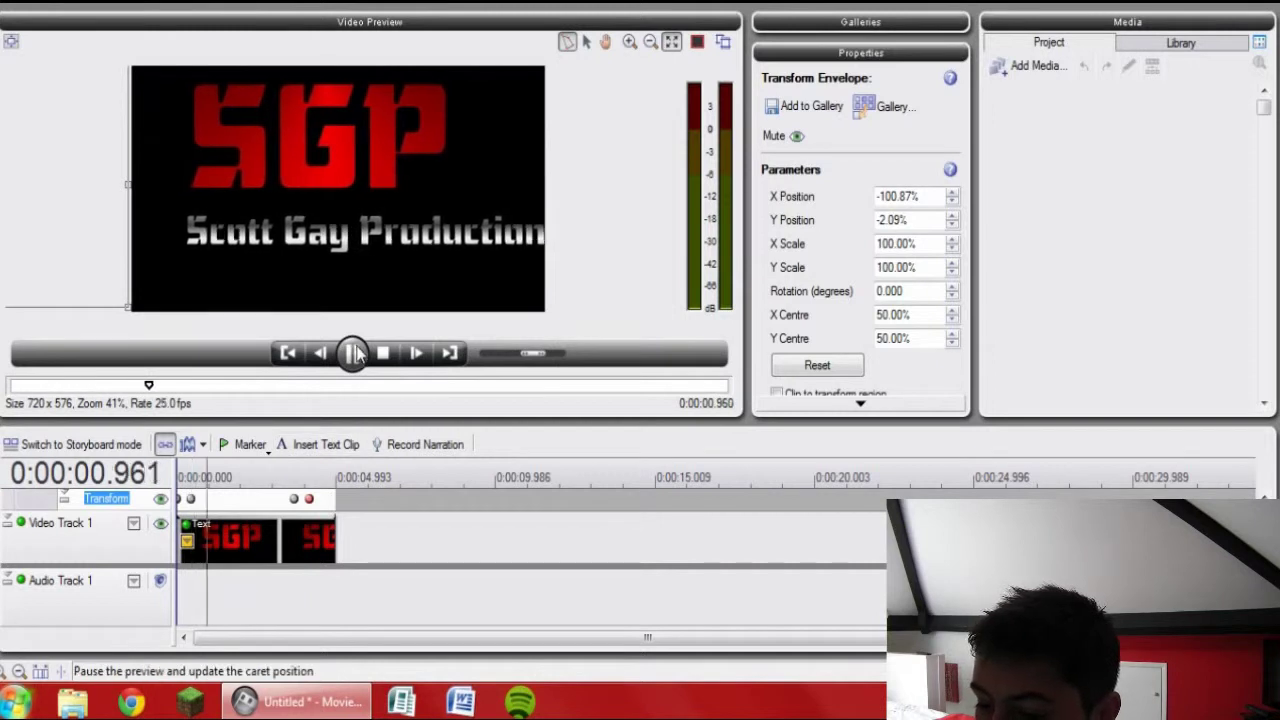
Pause the preview and move the 3.68 s exit keyframe slightly later.
{"action": "left_click", "coordinate": [352, 353]}
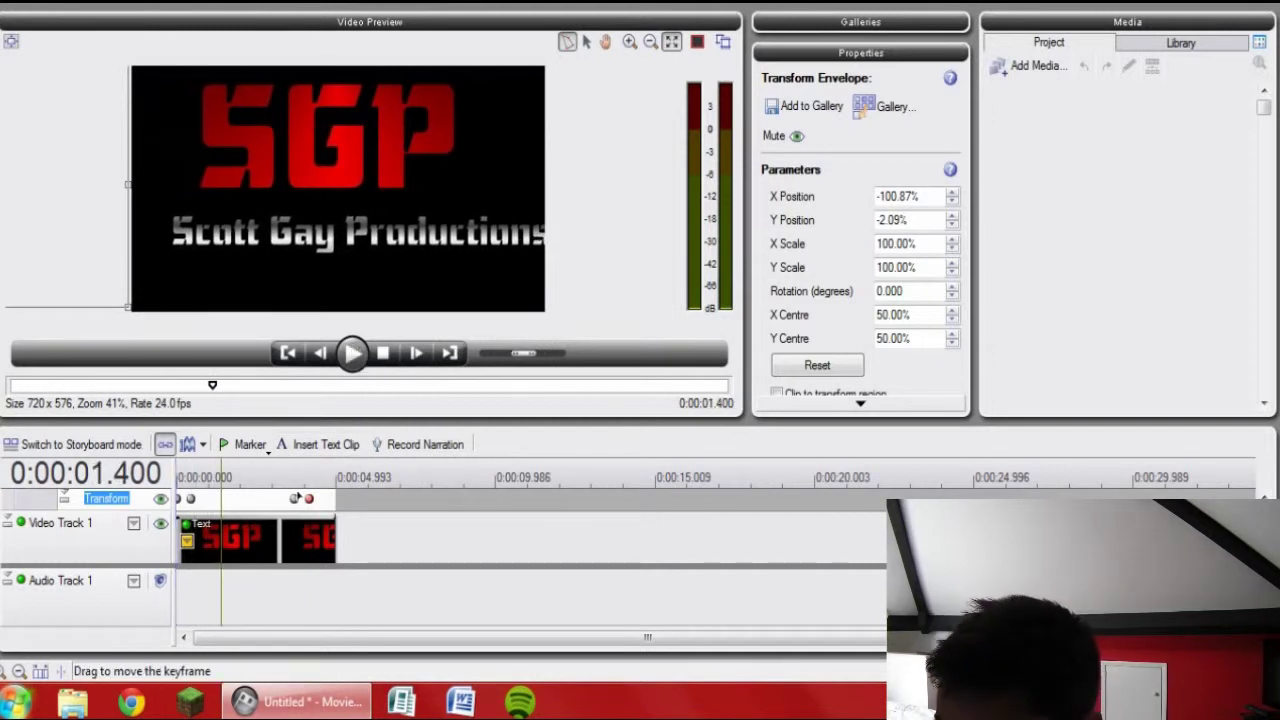
{"action": "left_click", "coordinate": [296, 498]}
{"action": "left_click_drag", "start_coordinate": [296, 498], "coordinate": [295, 470]}
{"action": "left_click", "coordinate": [299, 470]}
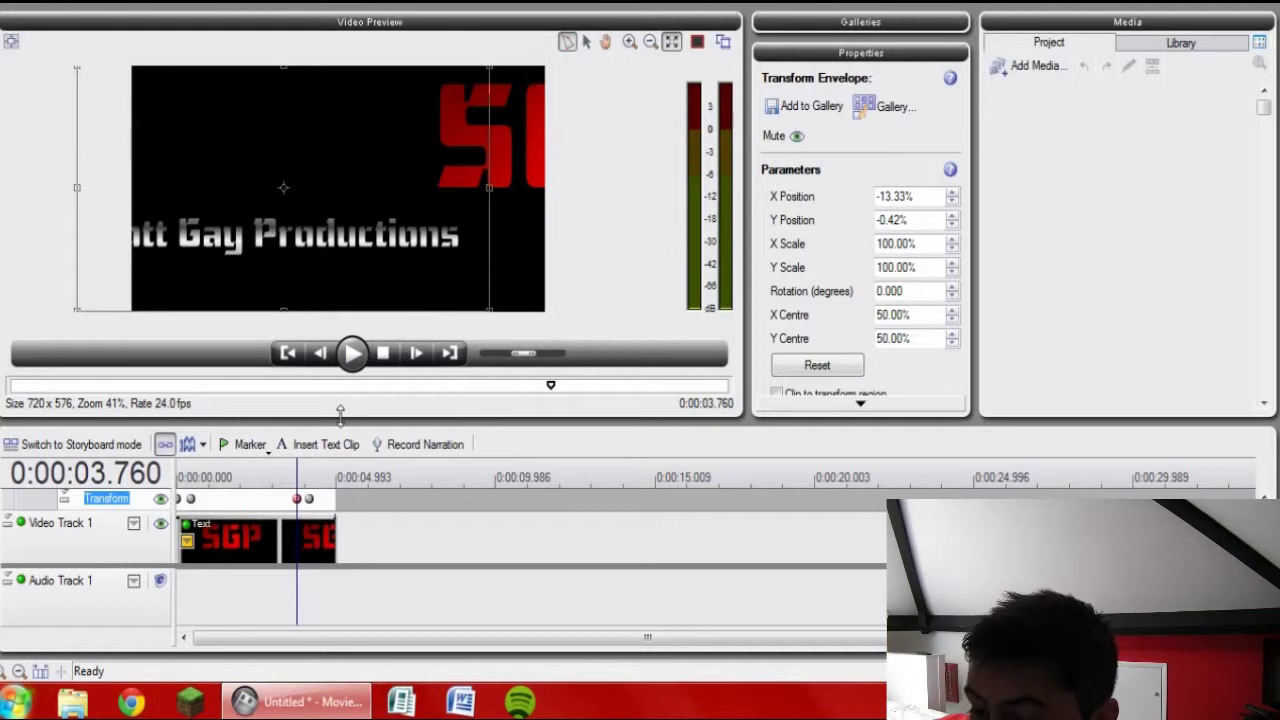
Preview the exit from the start and nudge the end keyframe later, to about 4.32 s.
{"action": "left_click", "coordinate": [352, 353]}
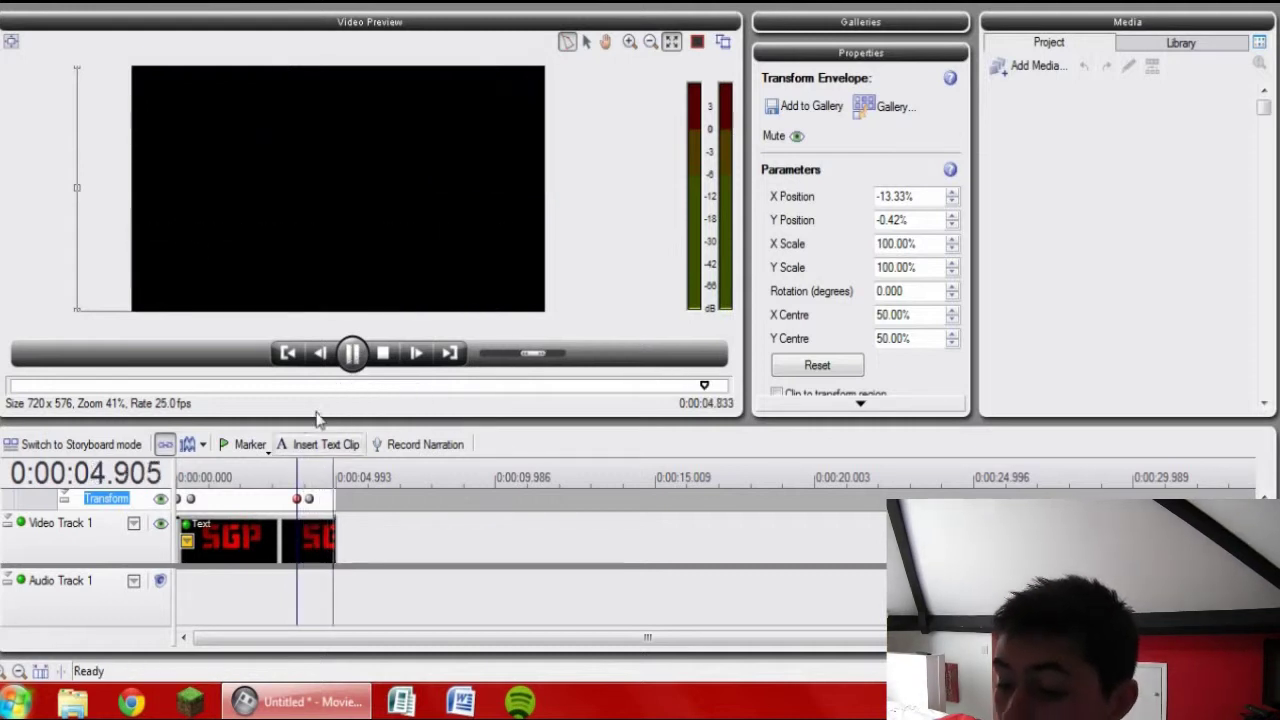
{"action": "left_click", "coordinate": [297, 360]}
{"action": "left_click", "coordinate": [346, 360]}
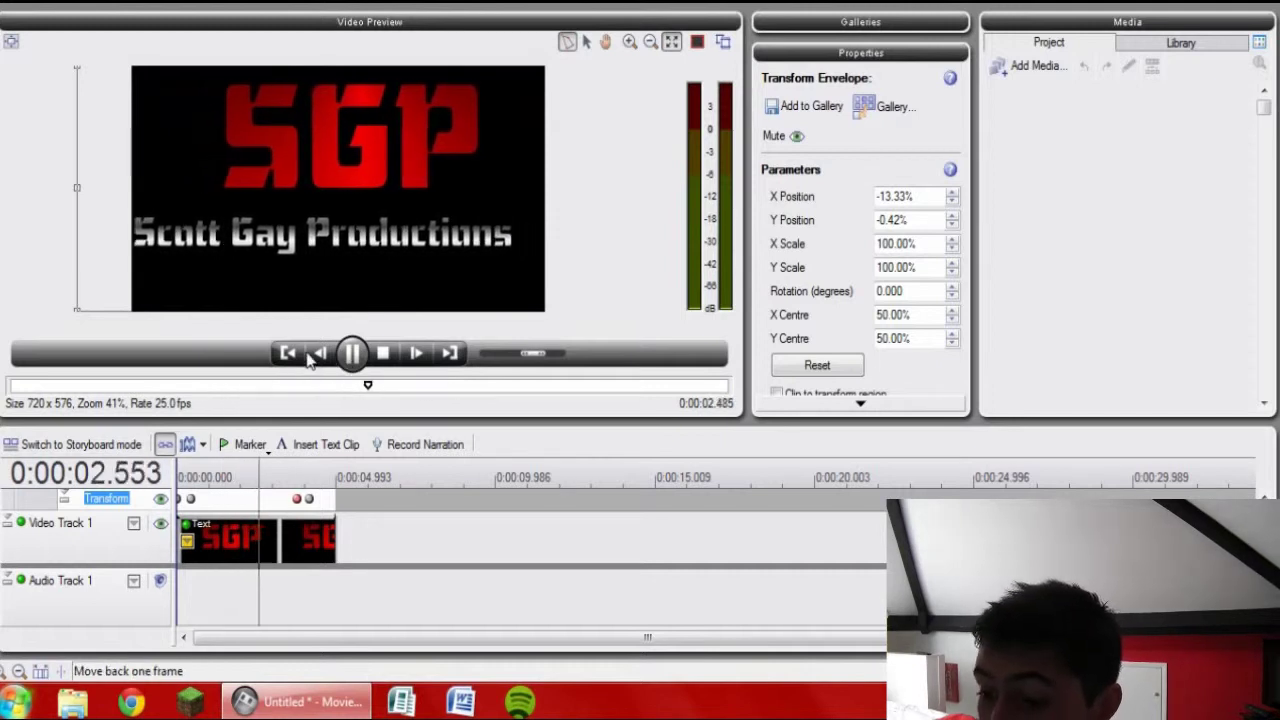
{"action": "left_click", "coordinate": [303, 360]}
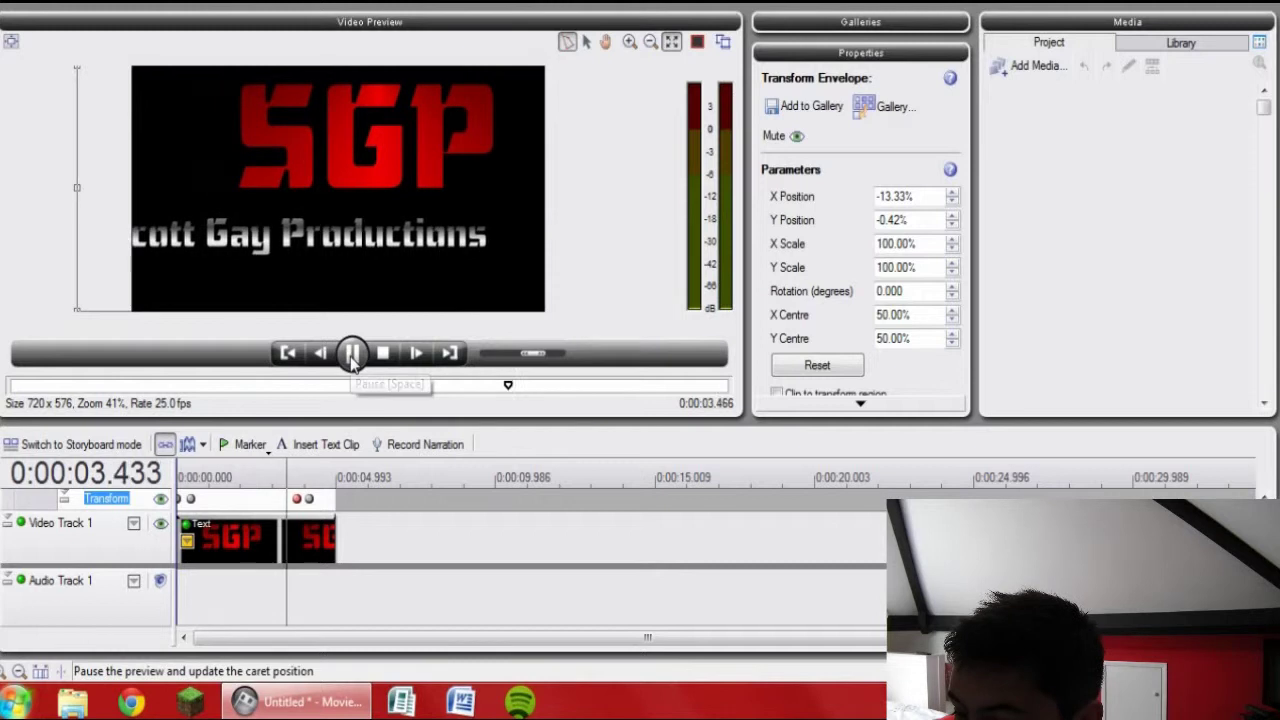
{"action": "left_click", "coordinate": [351, 358]}
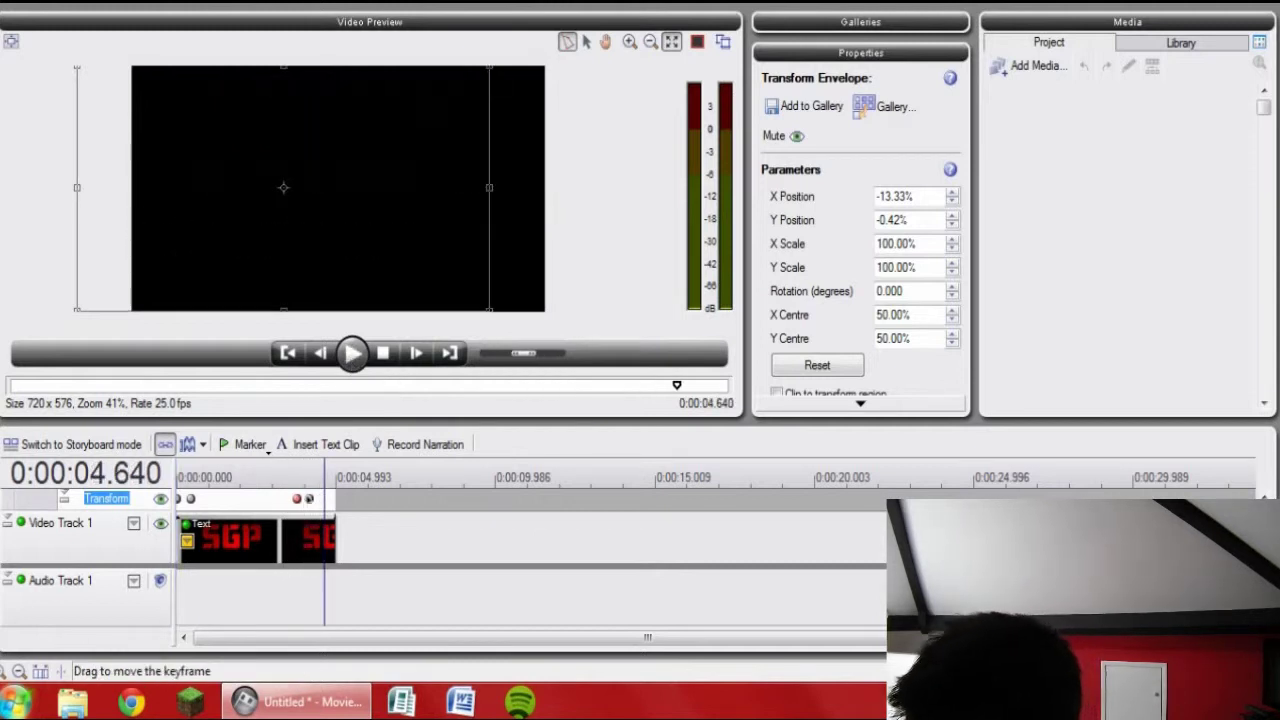
{"action": "left_click_drag", "start_coordinate": [297, 500], "coordinate": [318, 503]}
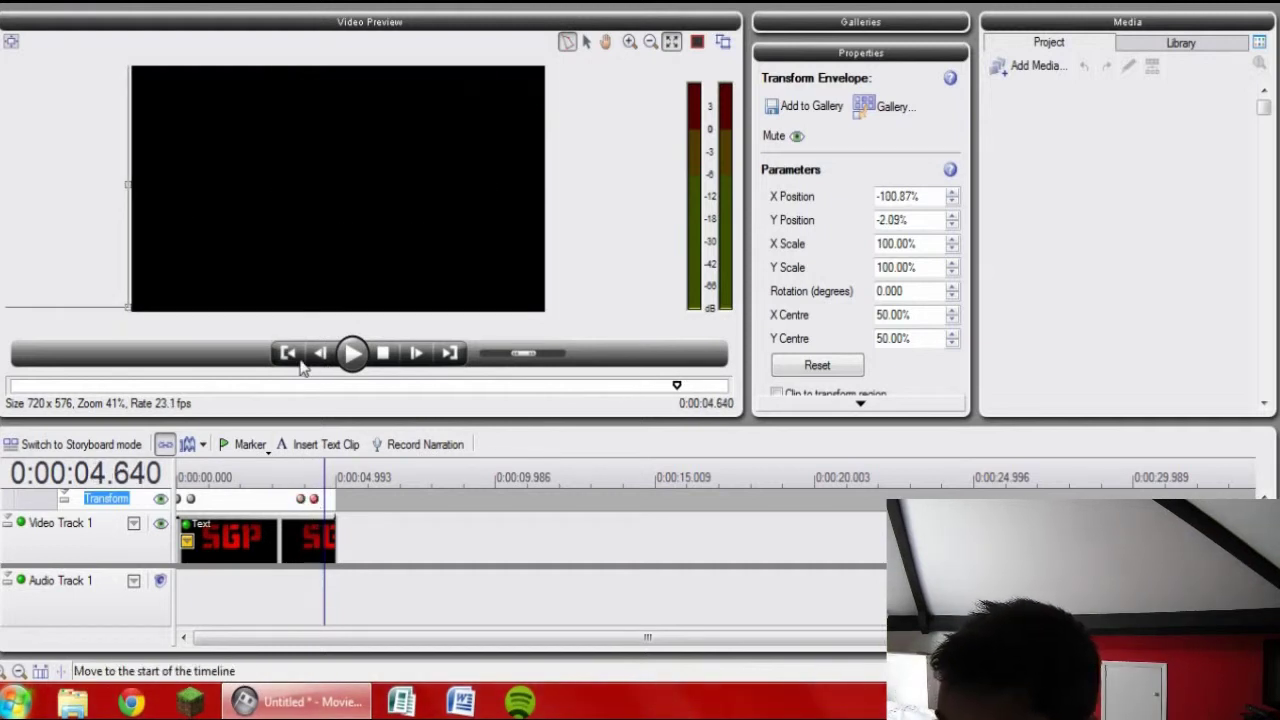
{"action": "left_click", "coordinate": [299, 362]}
{"action": "left_click", "coordinate": [350, 365]}
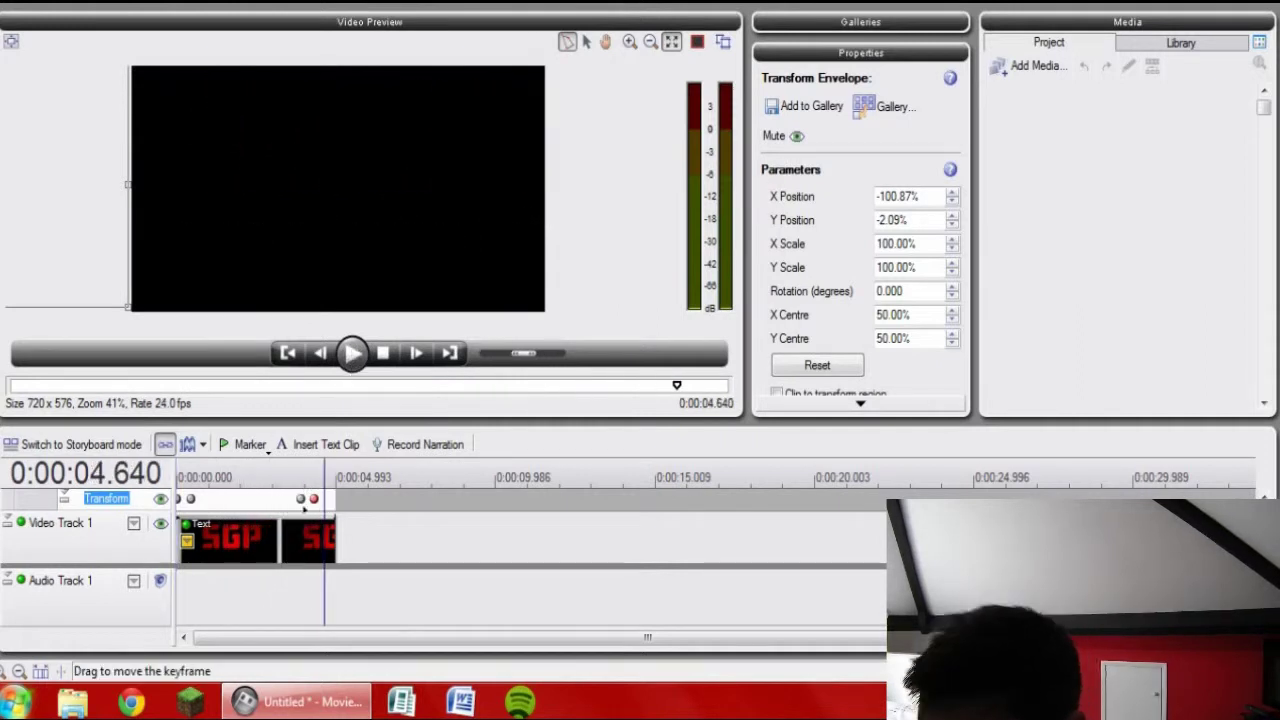
Move the slide-out keyframes earlier, to about 3.6 s and 4.08 s, and preview the exit.
{"action": "mouse_move", "coordinate": [304, 502]}
{"action": "left_mouse_down"}
{"action": "mouse_move", "coordinate": [290, 502]}
{"action": "mouse_move", "coordinate": [306, 500]}
{"action": "left_mouse_up"}
{"action": "left_click", "coordinate": [326, 502]}
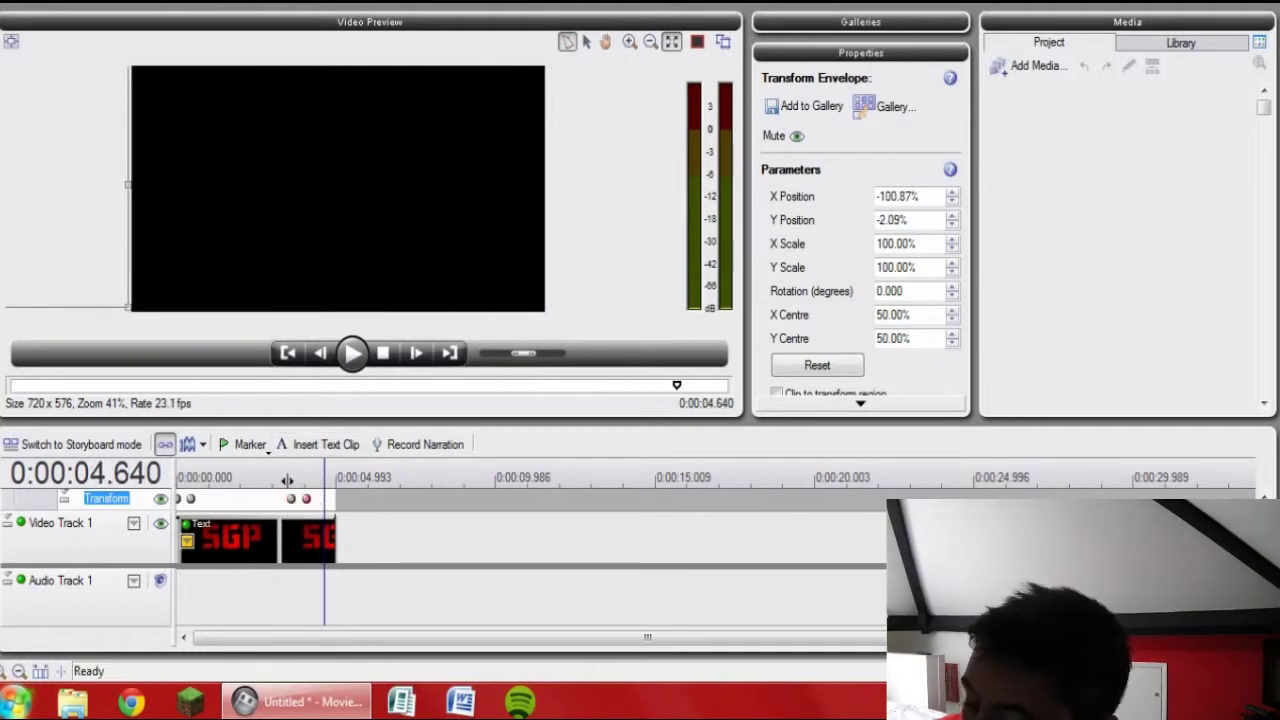
{"action": "left_click", "coordinate": [288, 480]}
{"action": "left_click", "coordinate": [354, 362]}
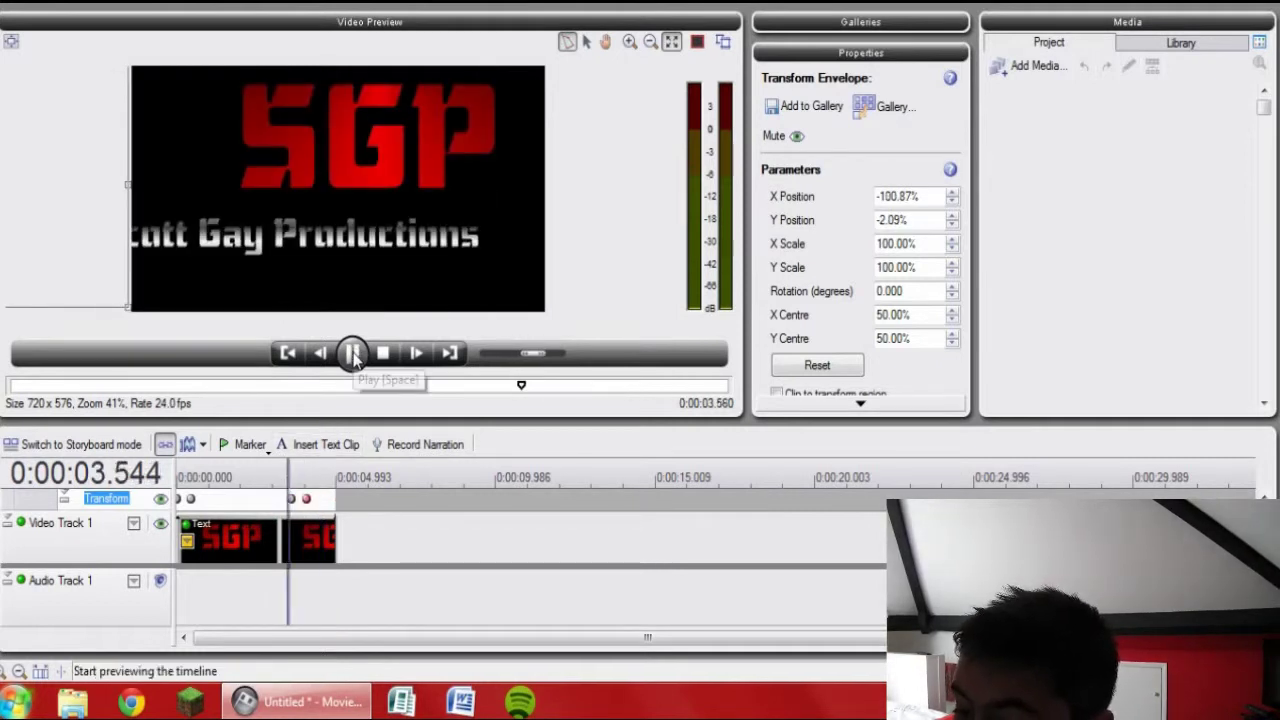
{"action": "left_click", "coordinate": [295, 362]}
Play the intro from the start to check timing, then replay the title from 0.64 s.
{"action": "left_click", "coordinate": [355, 354]}
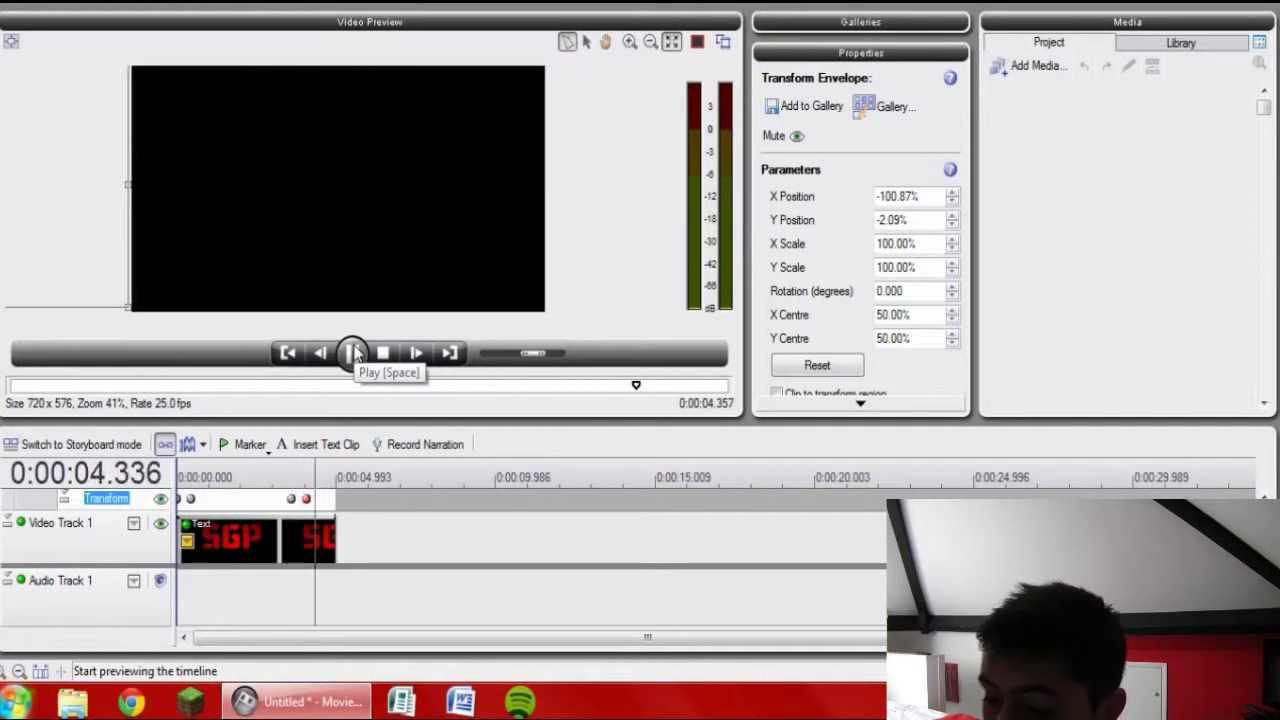
{"action": "left_click", "coordinate": [287, 353]}
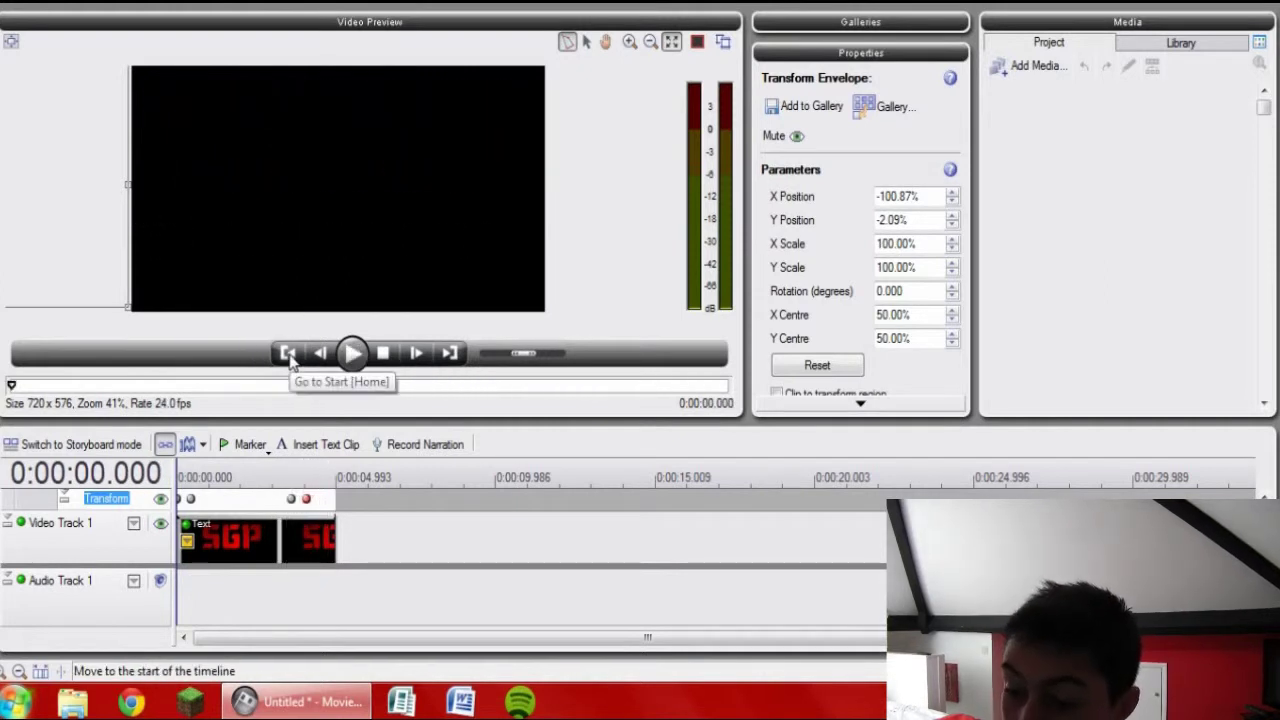
{"action": "left_click", "coordinate": [352, 354]}
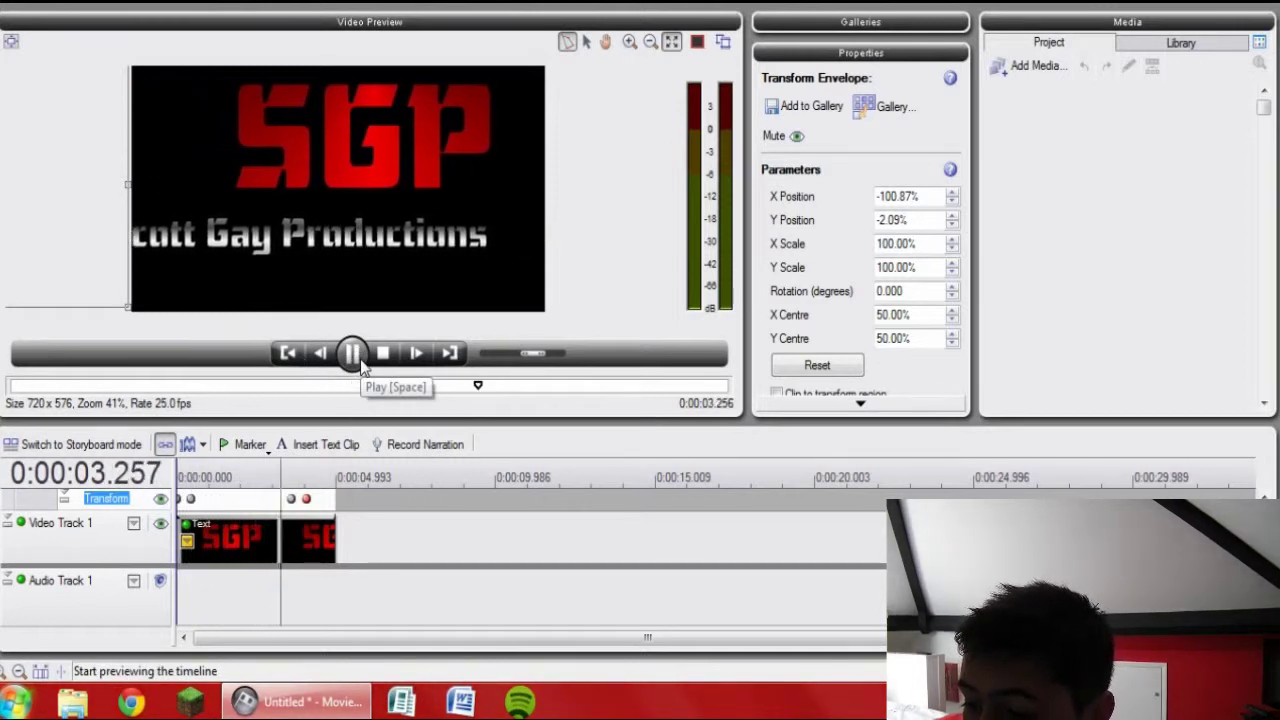
{"action": "left_click", "coordinate": [352, 354]}
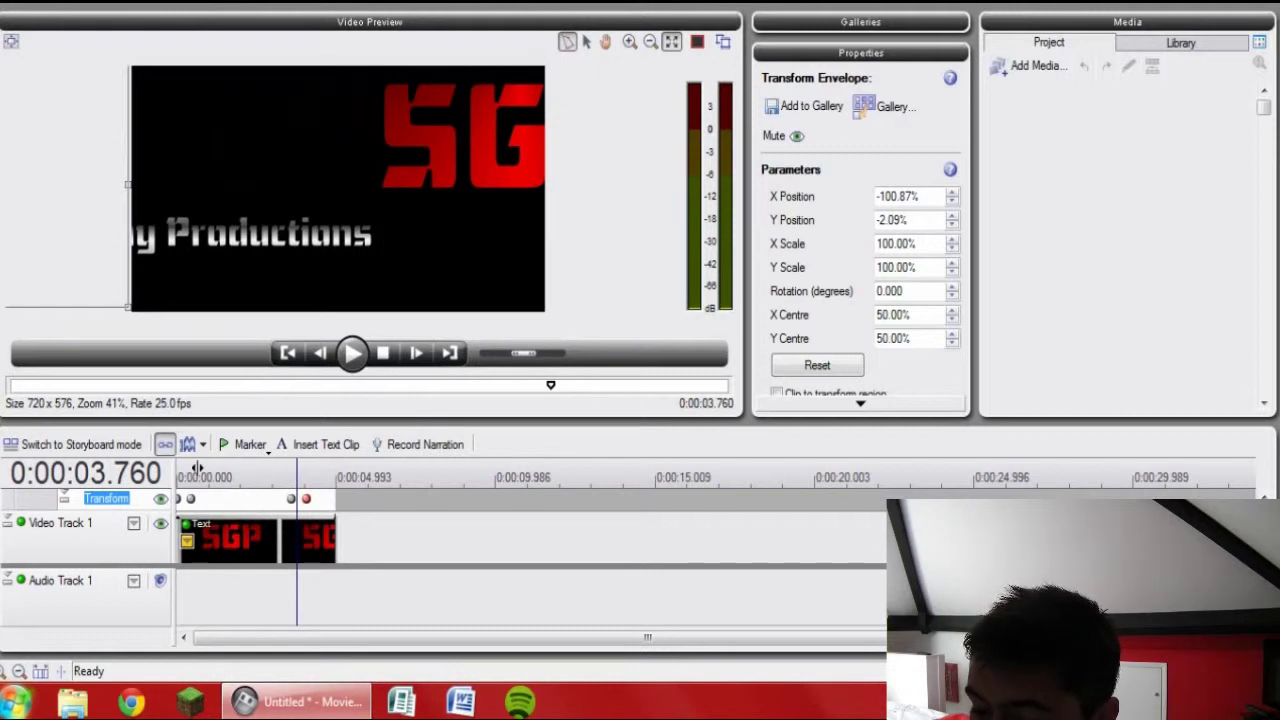
{"action": "left_click", "coordinate": [197, 469]}
{"action": "left_click", "coordinate": [351, 364]}
{"action": "left_click", "coordinate": [351, 364]}
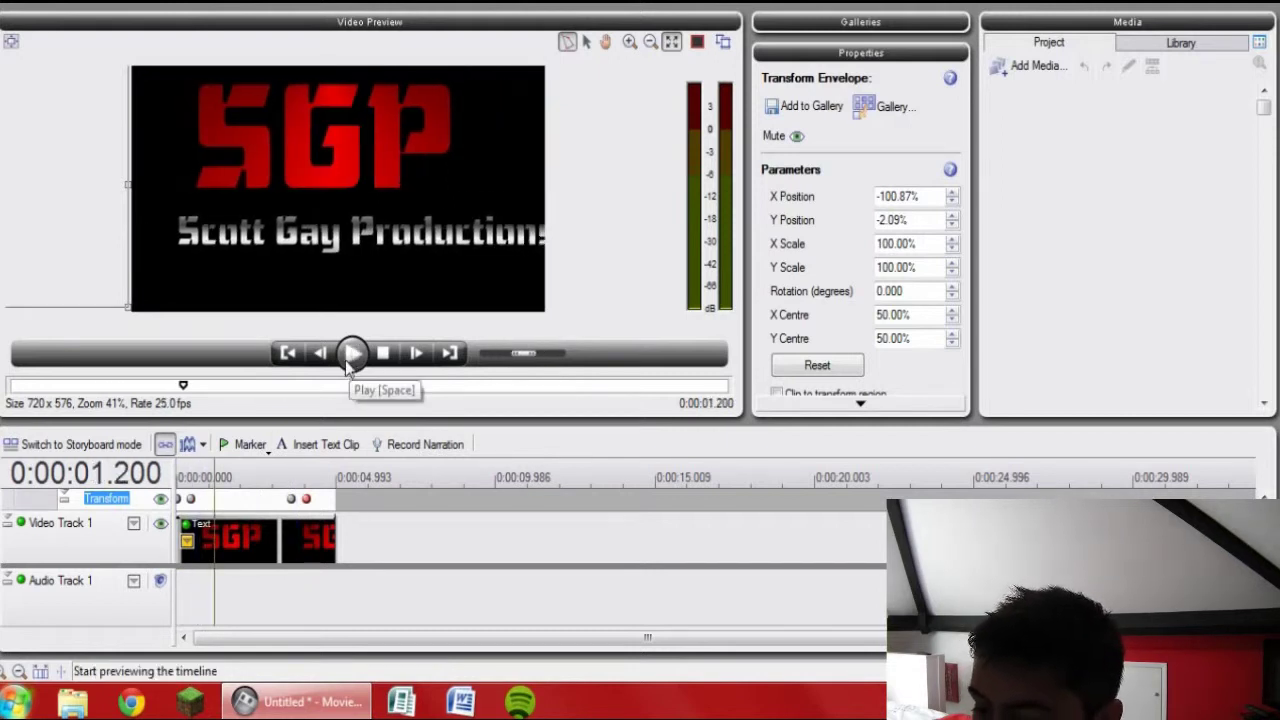
{"action": "left_click_drag", "start_coordinate": [194, 472], "coordinate": [191, 475]}
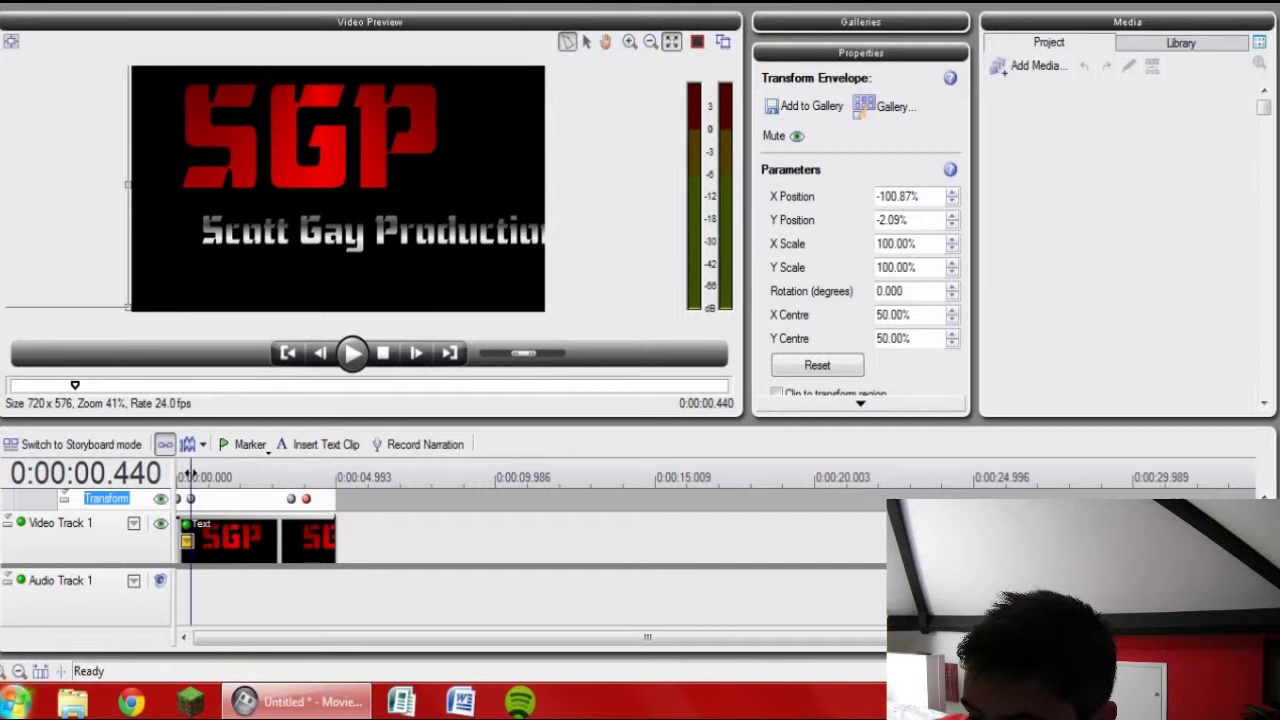
Apply the 10 frames Motion Blur preset from the Effects gallery to the title text clip.
{"action": "left_click", "coordinate": [220, 560]}
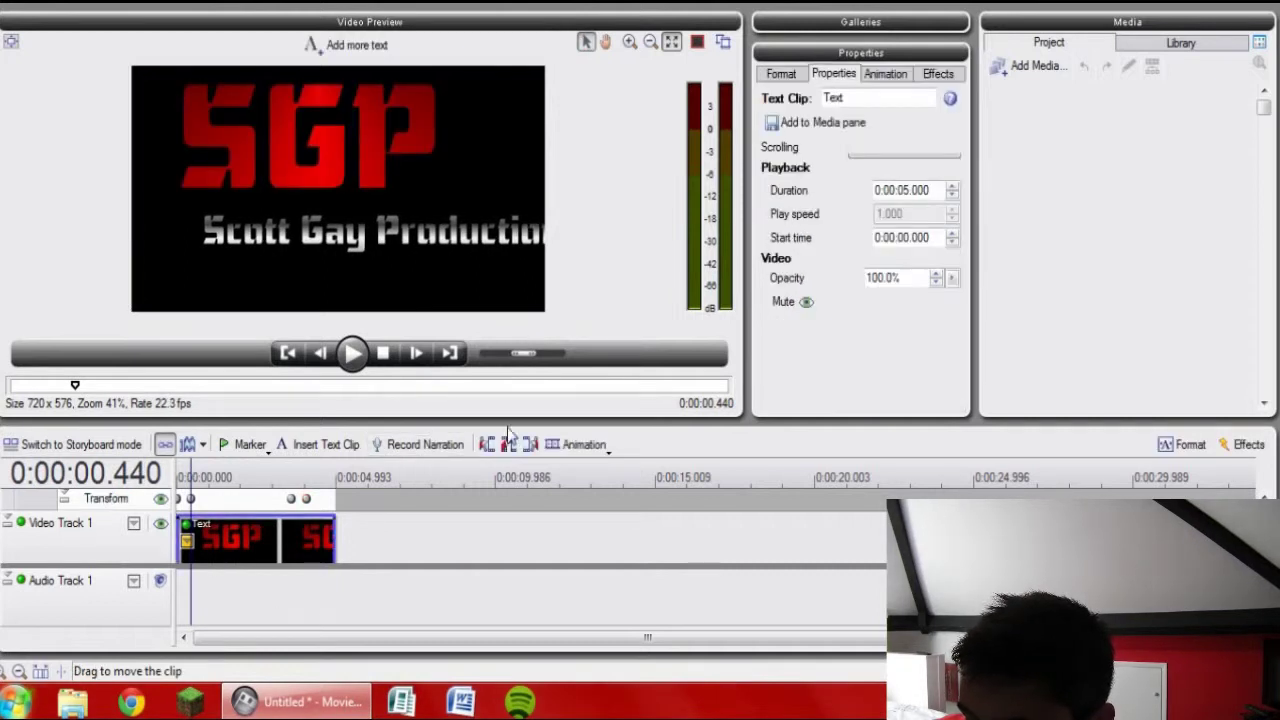
{"action": "left_click", "coordinate": [884, 24]}
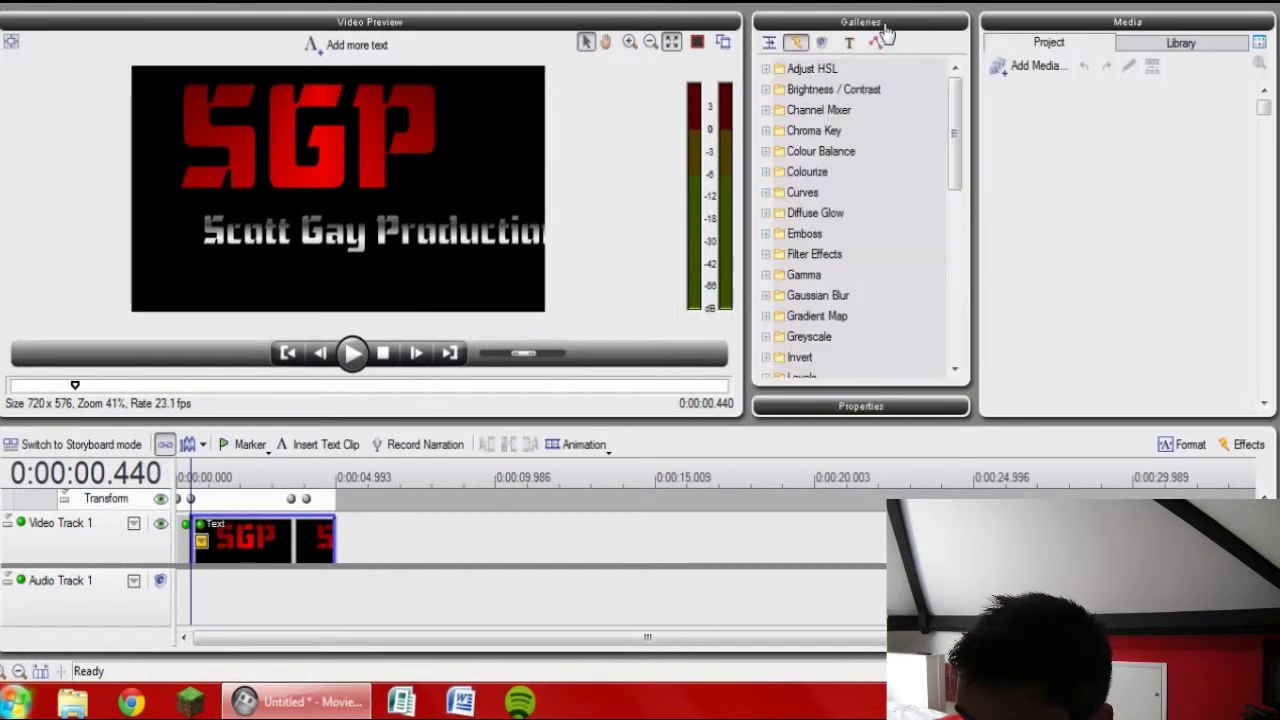
{"action": "scroll", "coordinate": [940, 85], "scroll_direction": "down", "scroll_amount": 4}
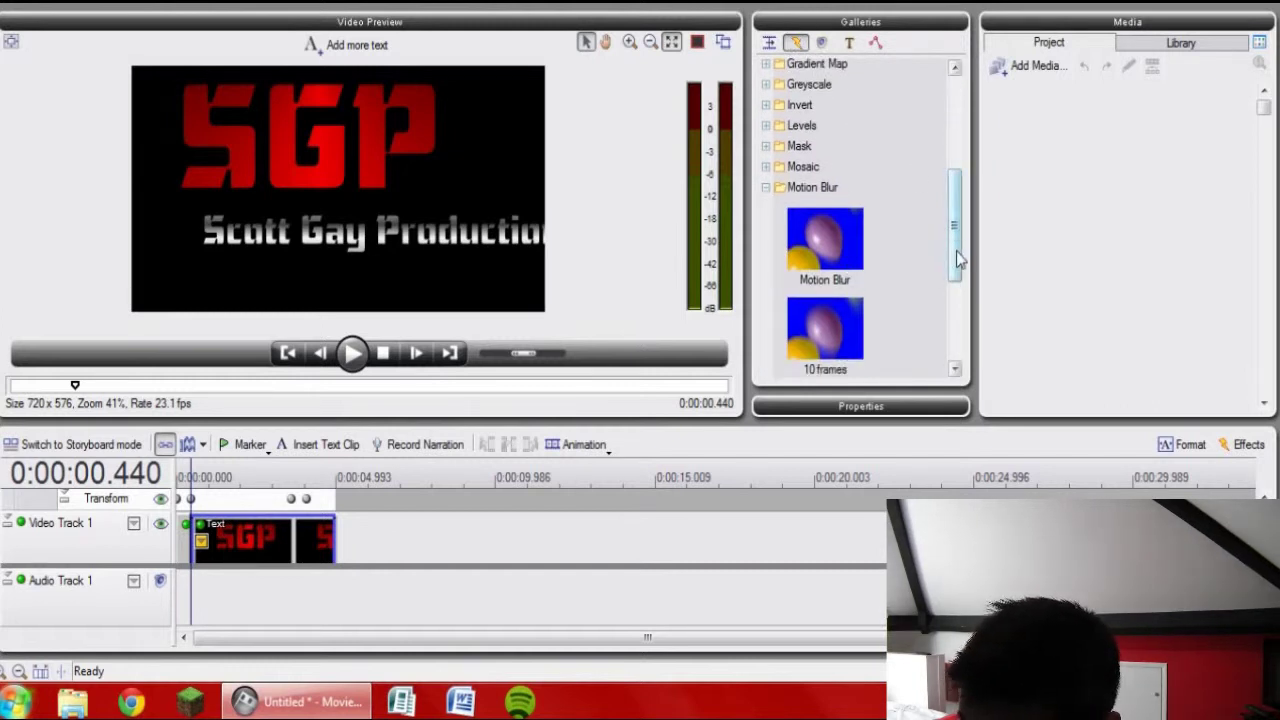
{"action": "scroll", "coordinate": [900, 250], "scroll_direction": "down", "scroll_amount": 2}
{"action": "left_click", "coordinate": [803, 223]}
{"action": "left_click_drag", "start_coordinate": [448, 285], "coordinate": [200, 540]}
Preview the motion-blurred title animation from the start of the timeline.
{"action": "left_click", "coordinate": [288, 355]}
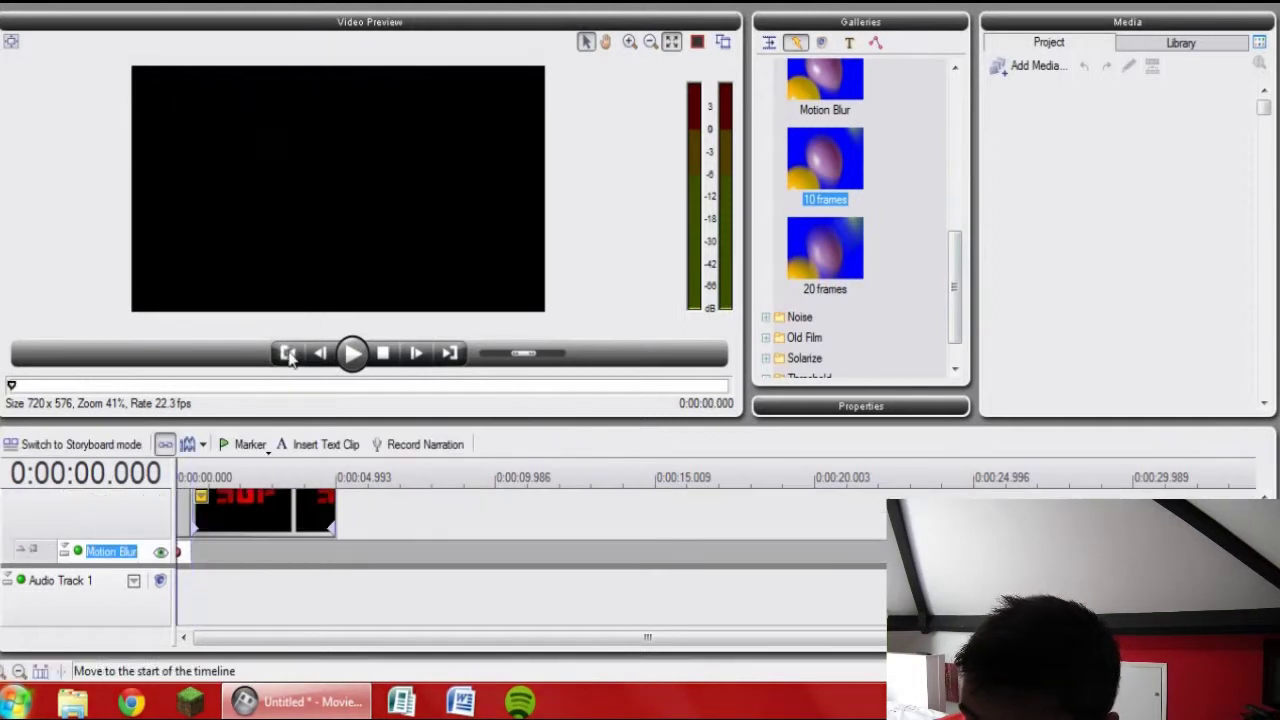
{"action": "left_click", "coordinate": [352, 353]}
{"action": "left_click", "coordinate": [352, 353]}
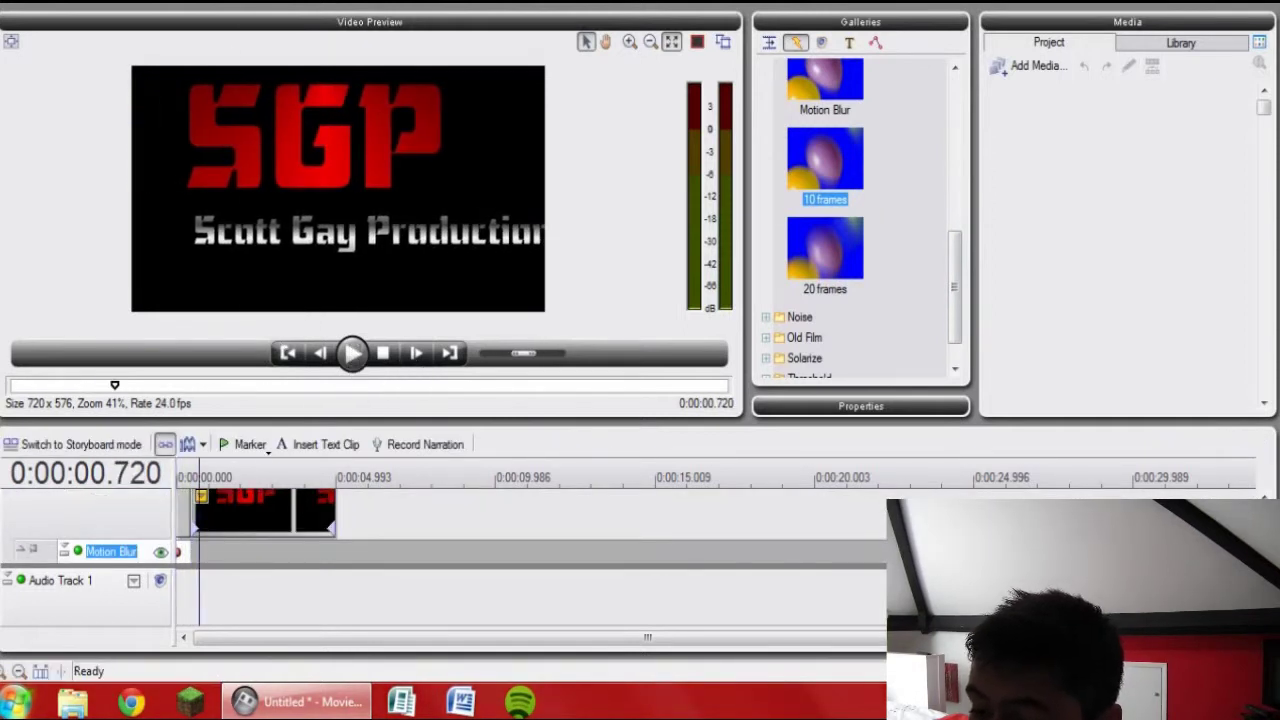
{"action": "right_click", "coordinate": [244, 366]}
{"action": "mouse_move", "coordinate": [332, 14]}
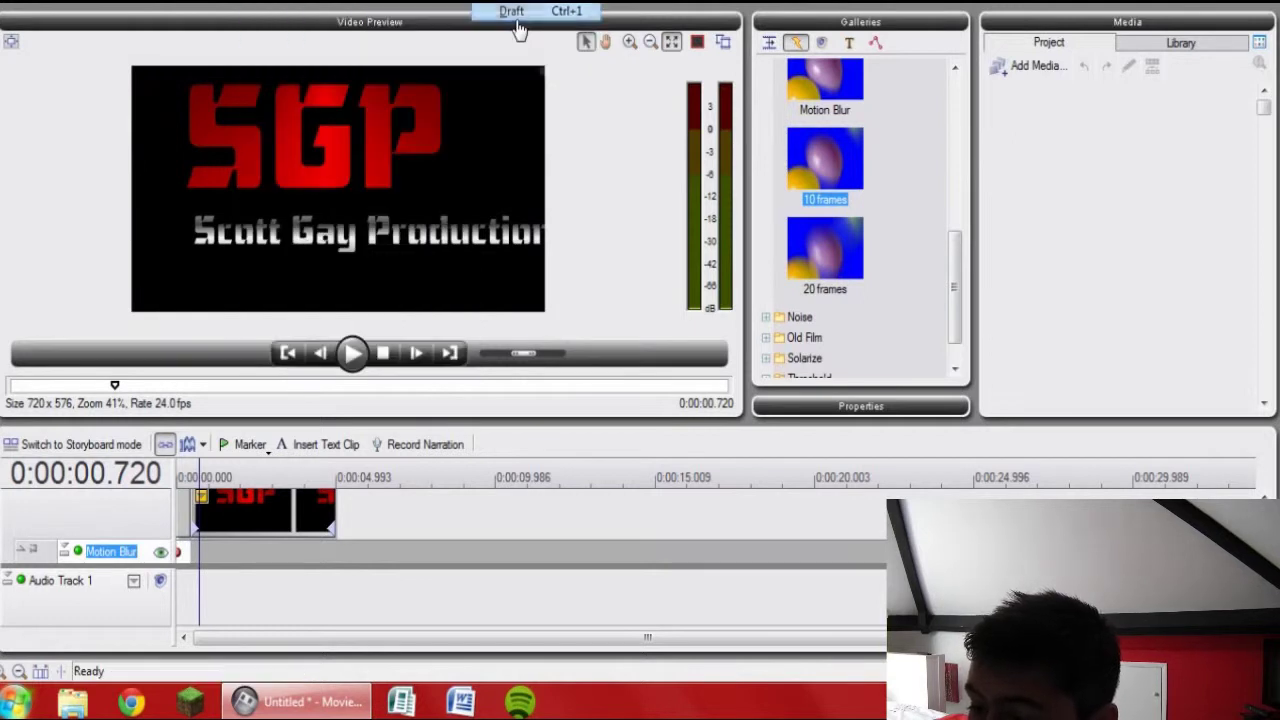
{"action": "left_click", "coordinate": [289, 355]}
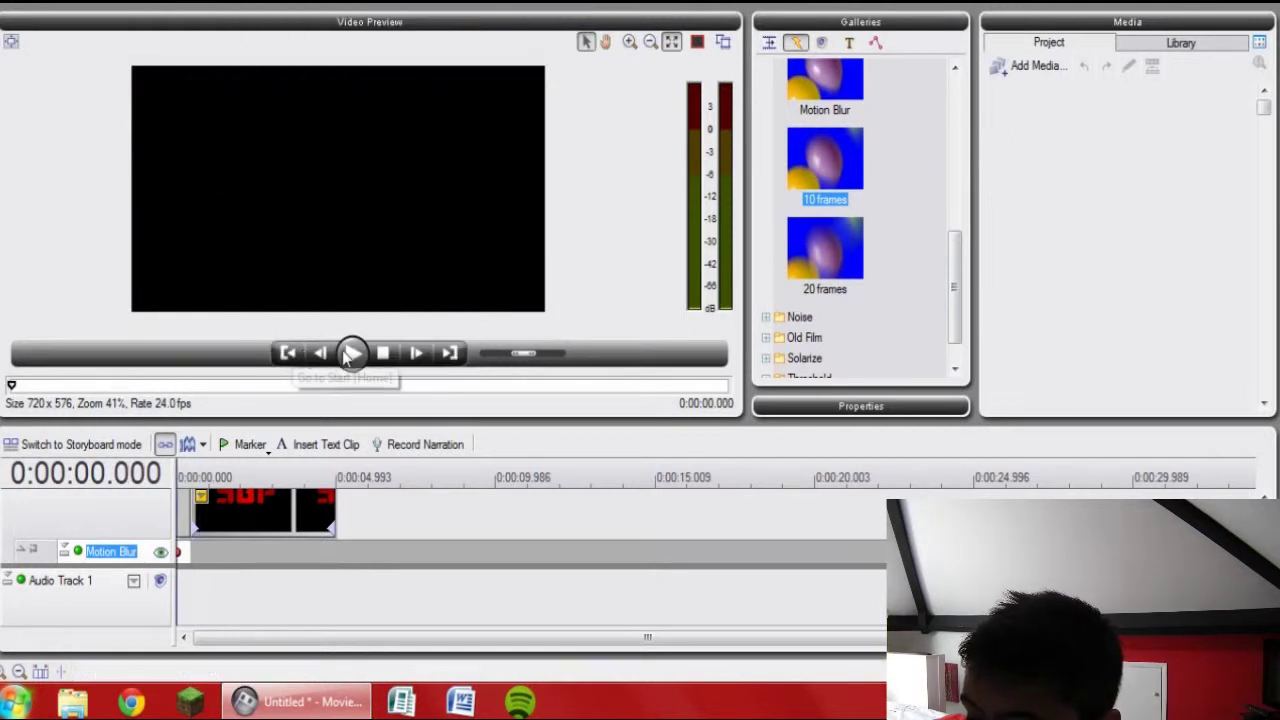
{"action": "left_click", "coordinate": [287, 353]}
{"action": "left_click", "coordinate": [351, 356]}
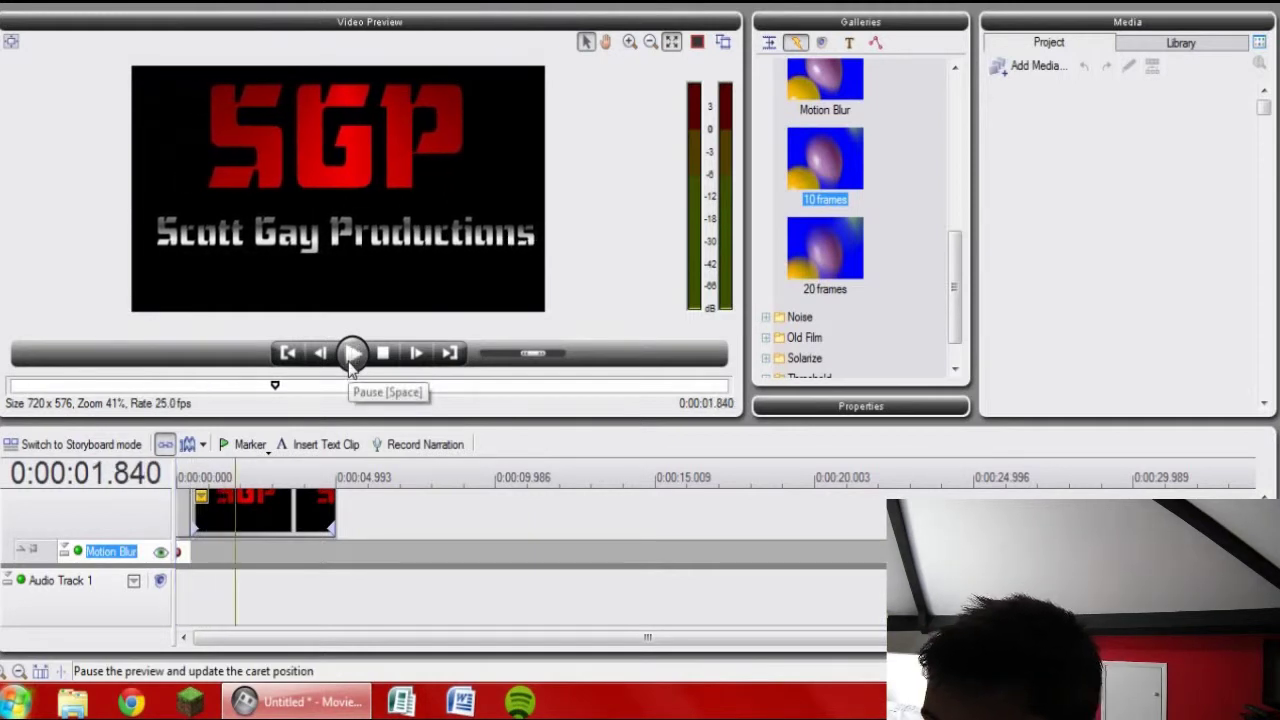
{"action": "left_click", "coordinate": [285, 355]}
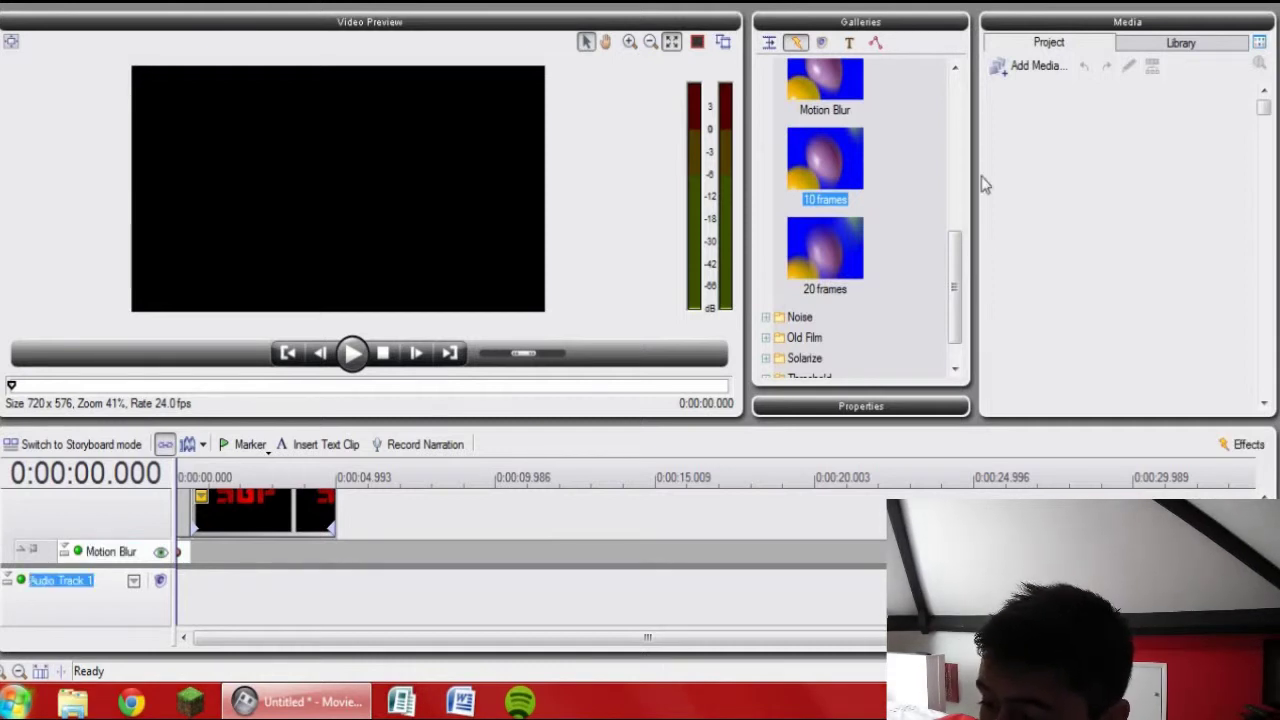
Import '04 Rooftops (A Liberation Broadcast).mp3' from the Music library onto Audio Track 1 and play it.
{"action": "left_click", "coordinate": [1025, 67]}
{"action": "left_click", "coordinate": [1023, 125]}
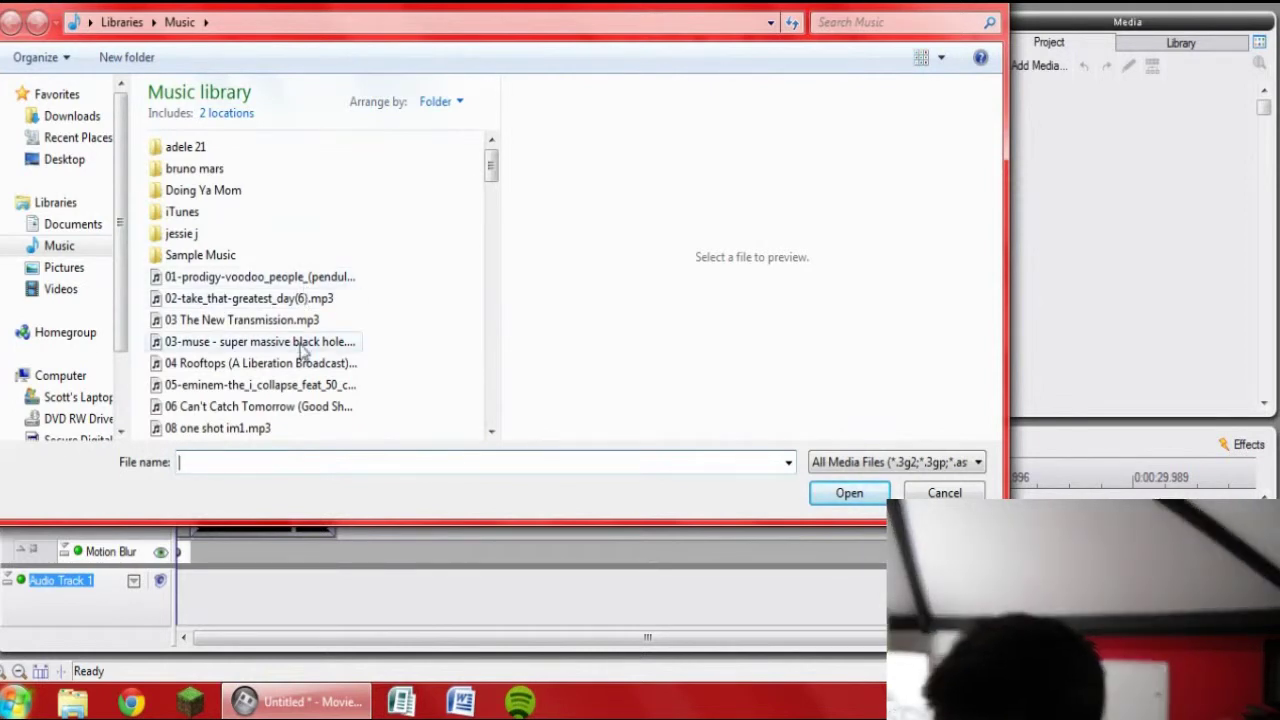
{"action": "double_click", "coordinate": [330, 372]}
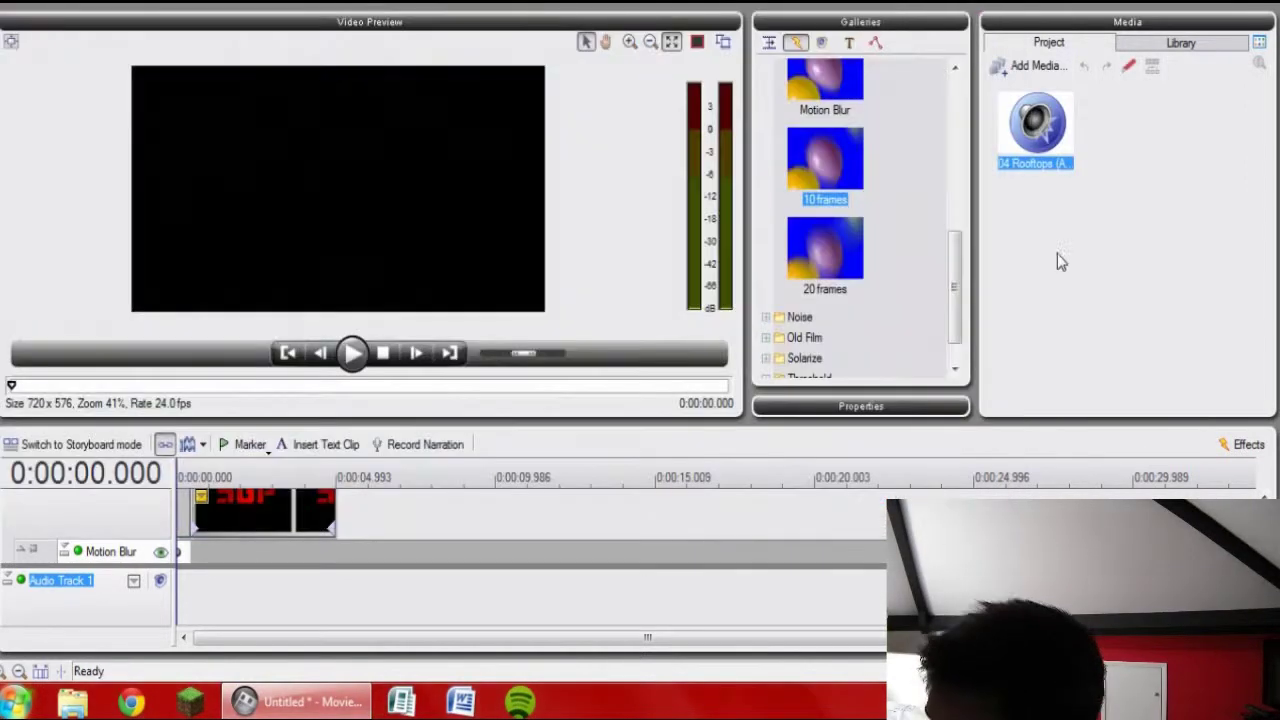
{"action": "mouse_move", "coordinate": [1040, 125]}
{"action": "left_mouse_down"}
{"action": "mouse_move", "coordinate": [157, 632]}
{"action": "mouse_move", "coordinate": [185, 600]}
{"action": "left_mouse_up"}
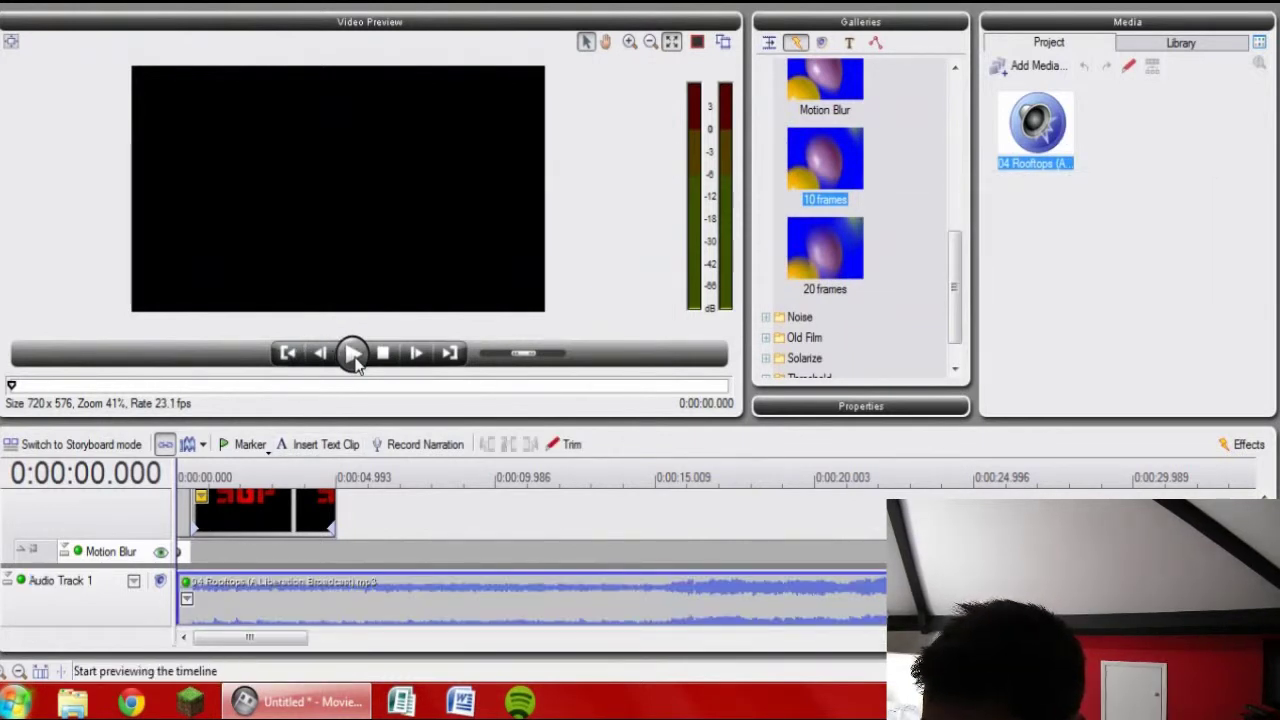
{"action": "left_click", "coordinate": [354, 355]}
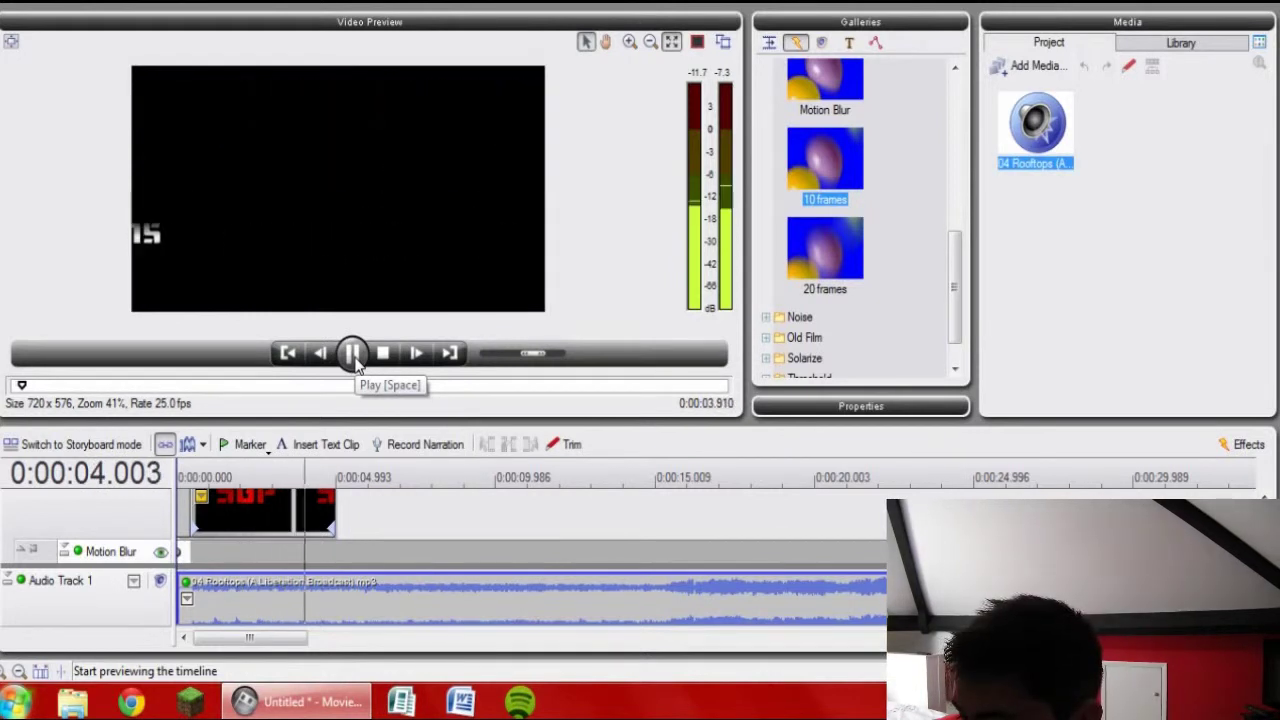
{"action": "left_click", "coordinate": [354, 358]}
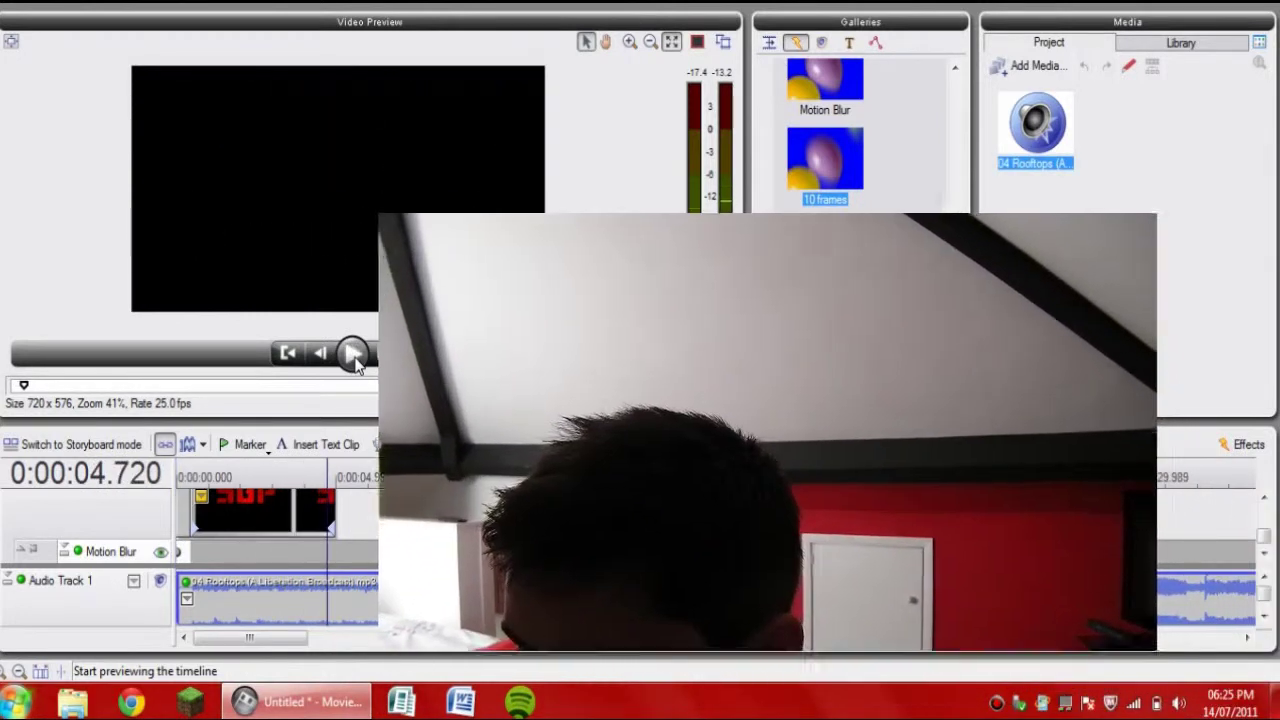